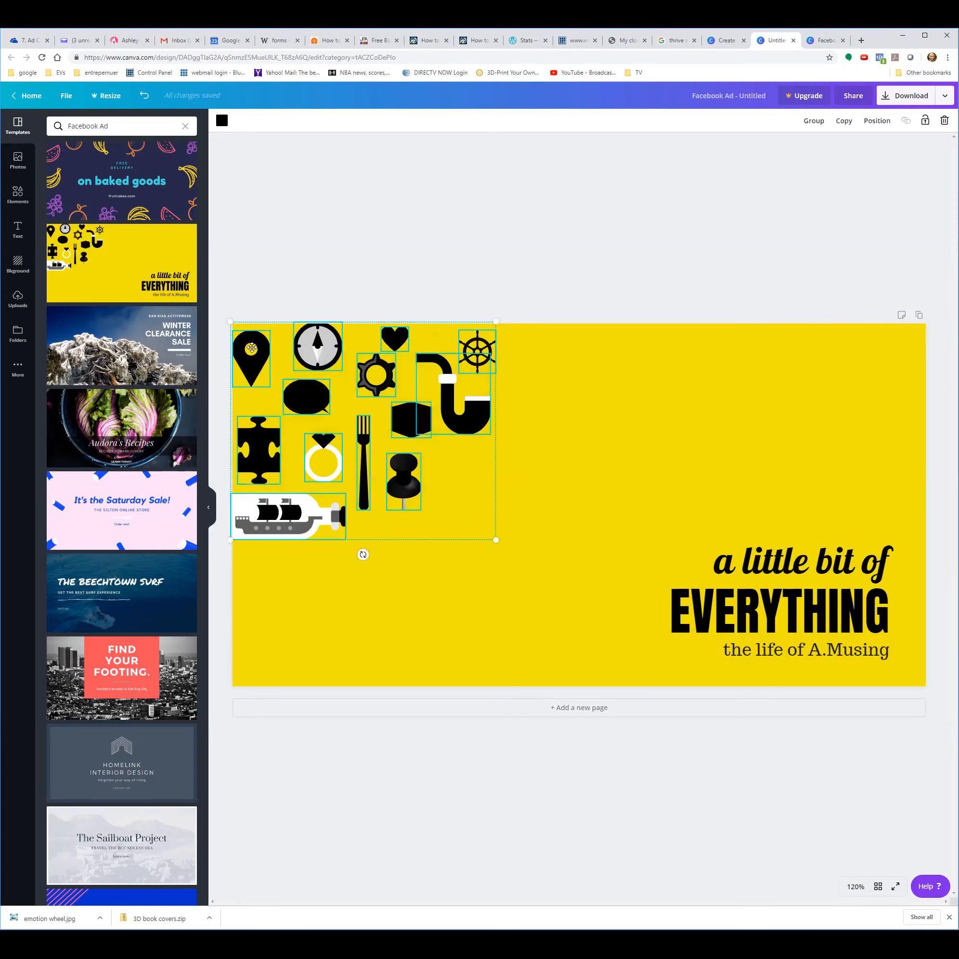
Step: Delete the group of black icons from the yellow design, and undo that deletion
{"action": "key", "text": "Delete"}
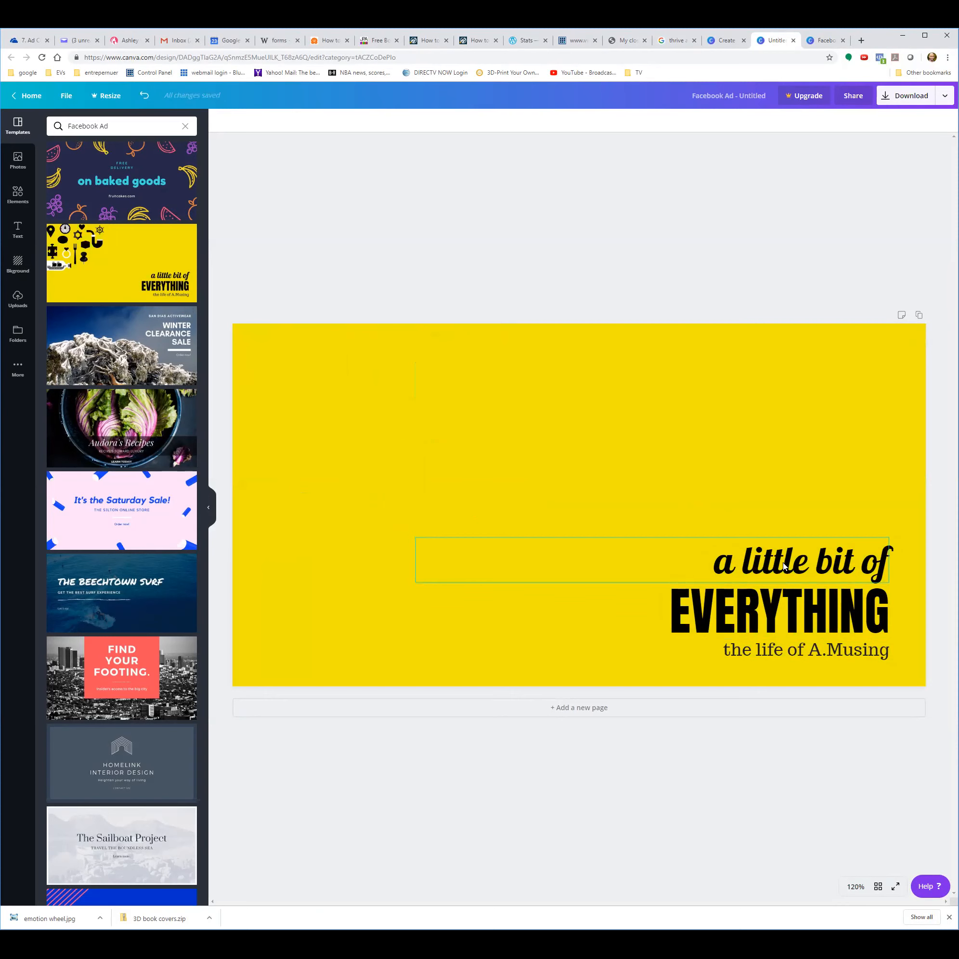
{"action": "key", "text": "ctrl+z"}
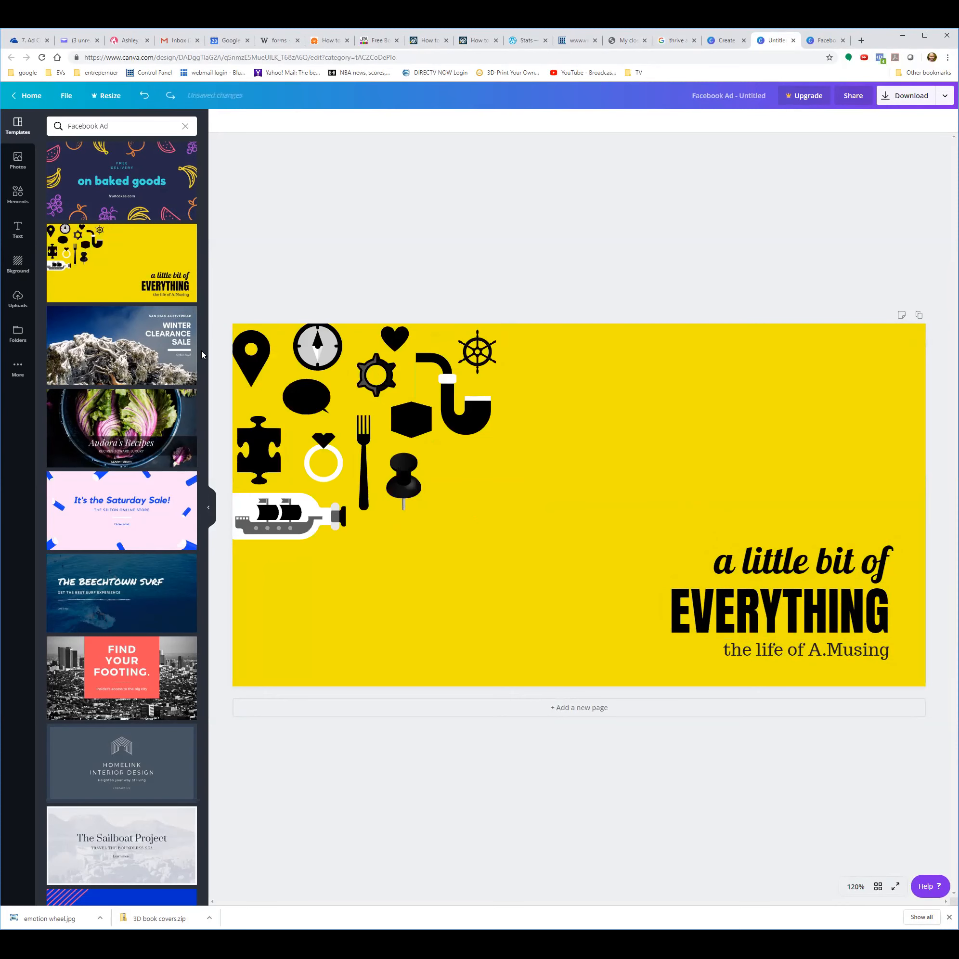
Step: Replace the design with the yellow and pink "Vita Verde Glitz and Glam" Facebook Ad template
{"action": "scroll", "coordinate": [177, 385], "scroll_direction": "down", "scroll_amount": 2}
{"action": "scroll", "coordinate": [177, 385], "scroll_direction": "down", "scroll_amount": 8}
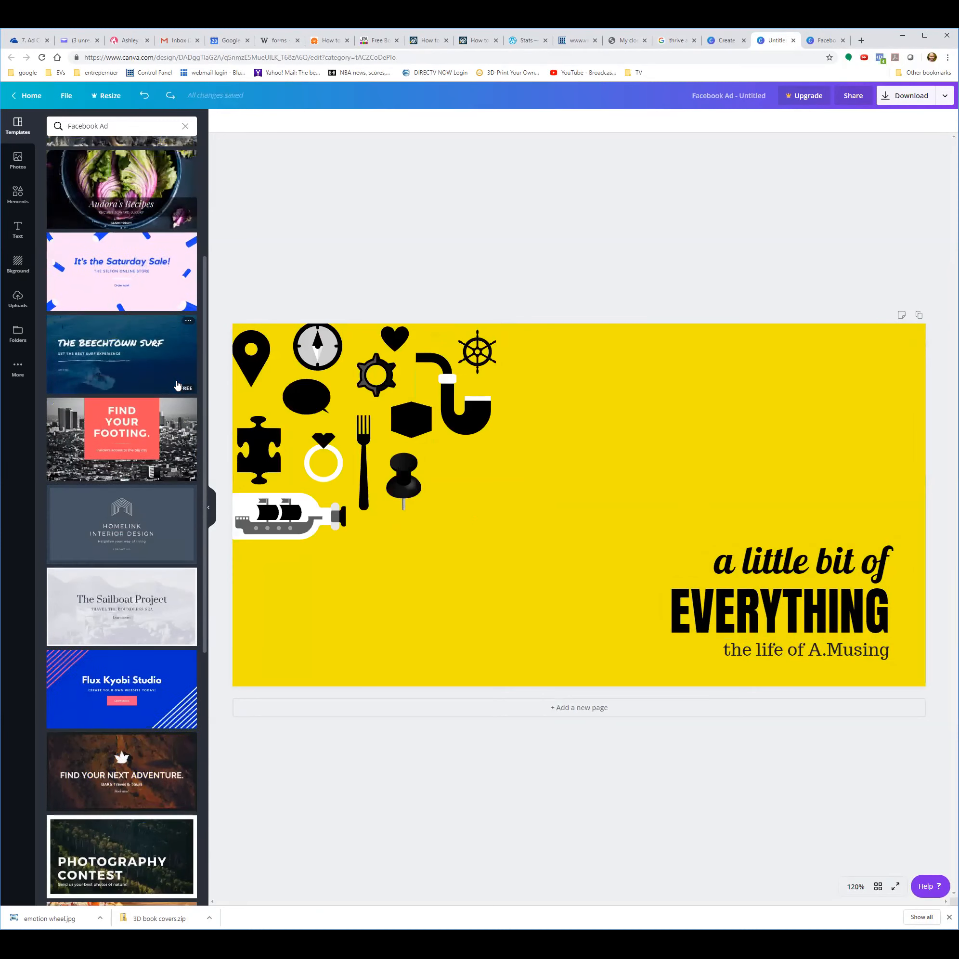
{"action": "scroll", "coordinate": [176, 386], "scroll_direction": "down", "scroll_amount": 6}
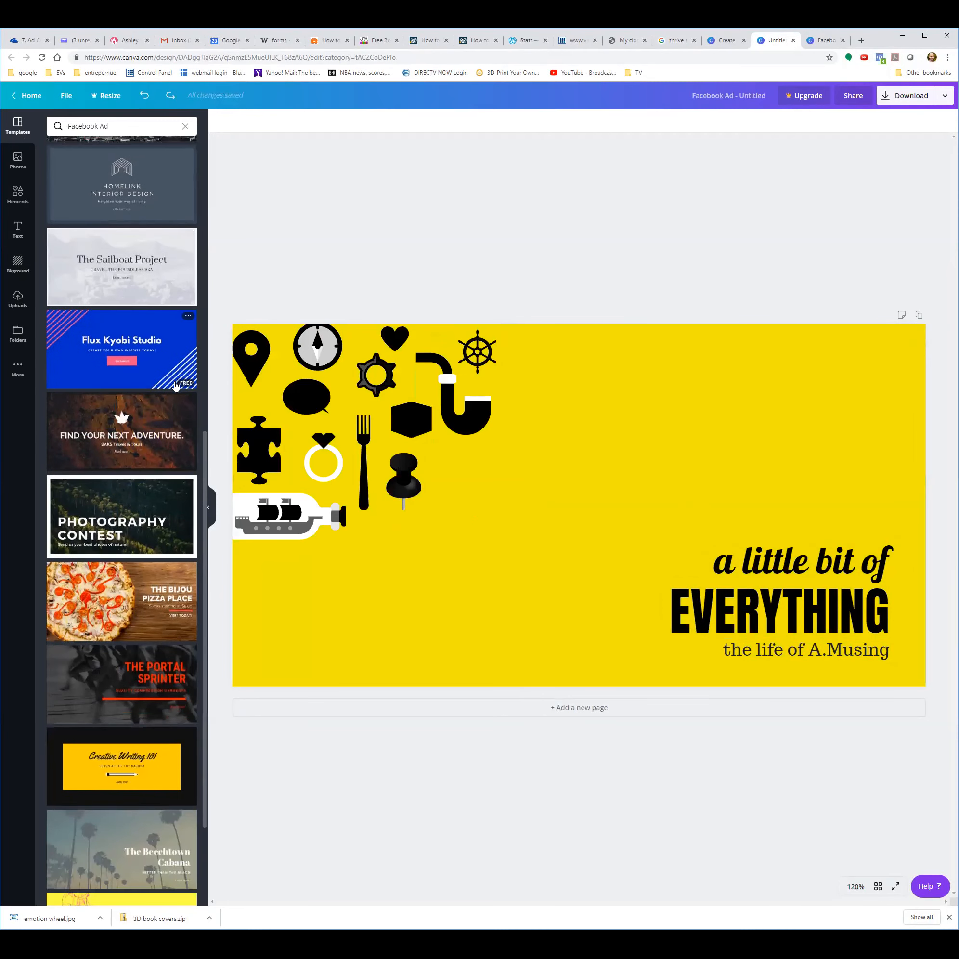
{"action": "scroll", "coordinate": [173, 387], "scroll_direction": "down", "scroll_amount": 2}
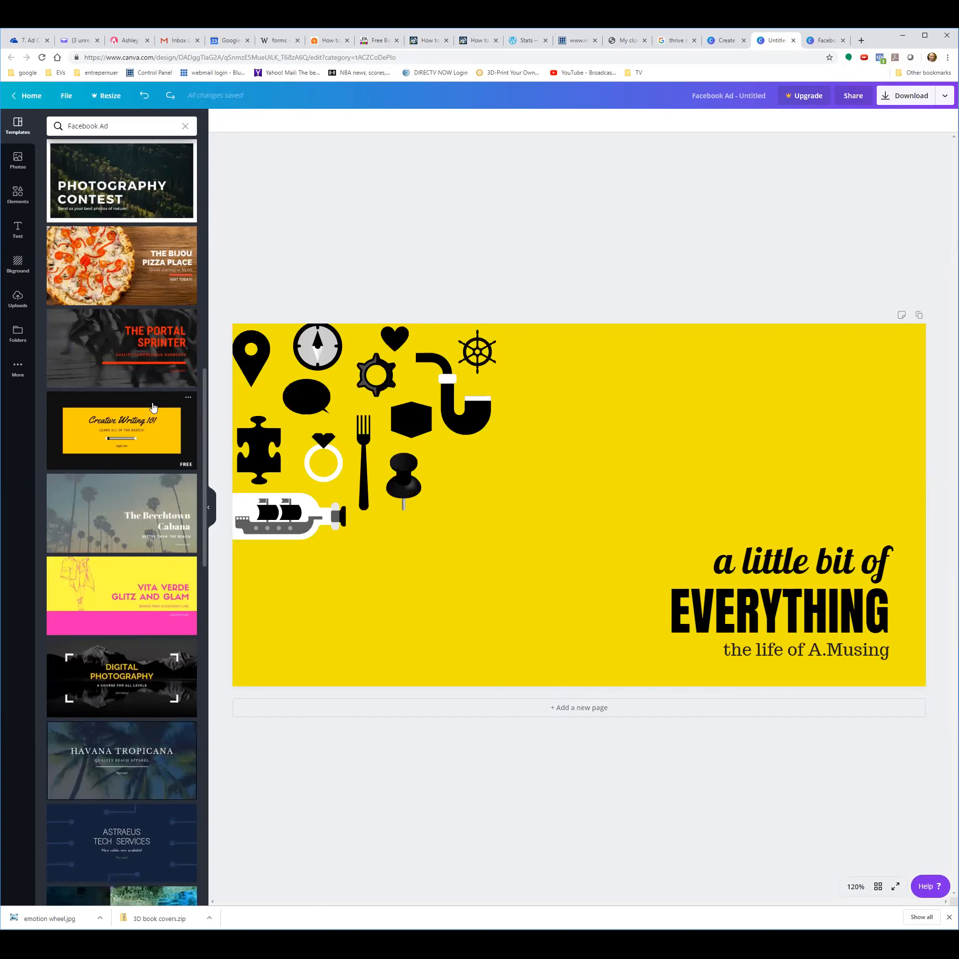
{"action": "scroll", "coordinate": [151, 411], "scroll_direction": "down", "scroll_amount": 1}
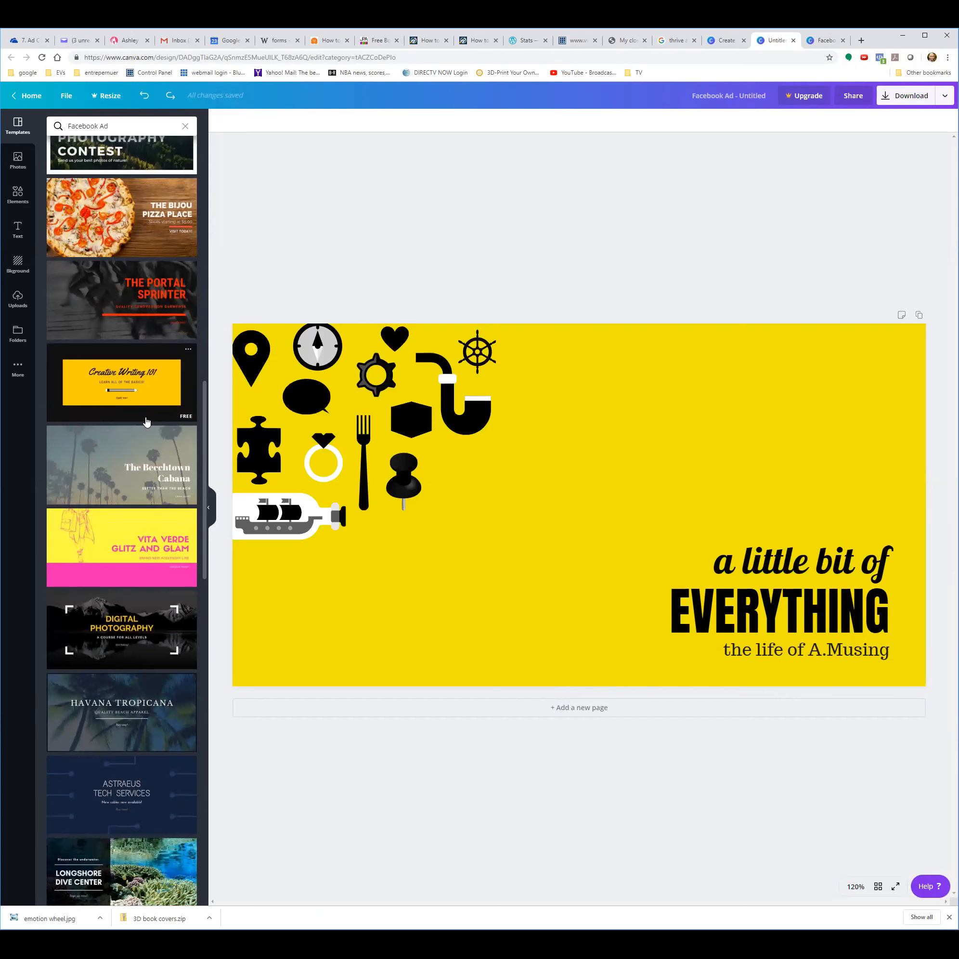
{"action": "scroll", "coordinate": [144, 423], "scroll_direction": "down", "scroll_amount": 9}
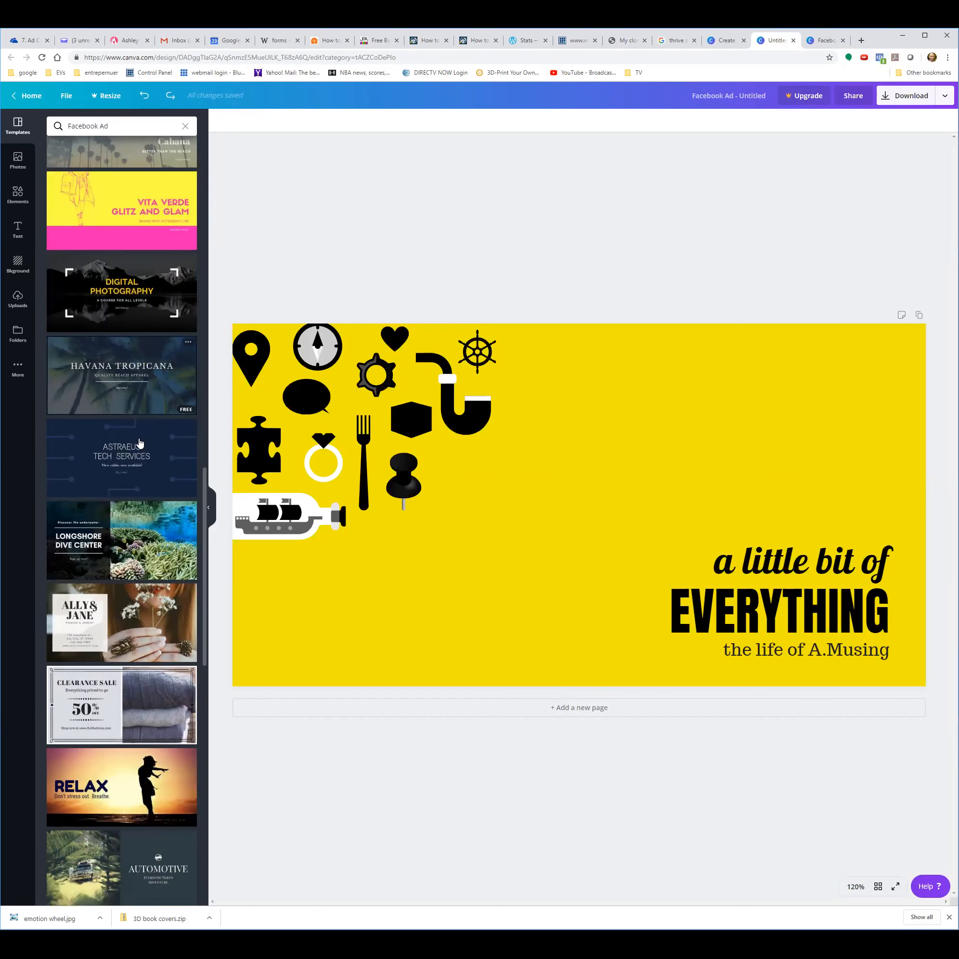
{"action": "scroll", "coordinate": [146, 440], "scroll_direction": "down", "scroll_amount": 9}
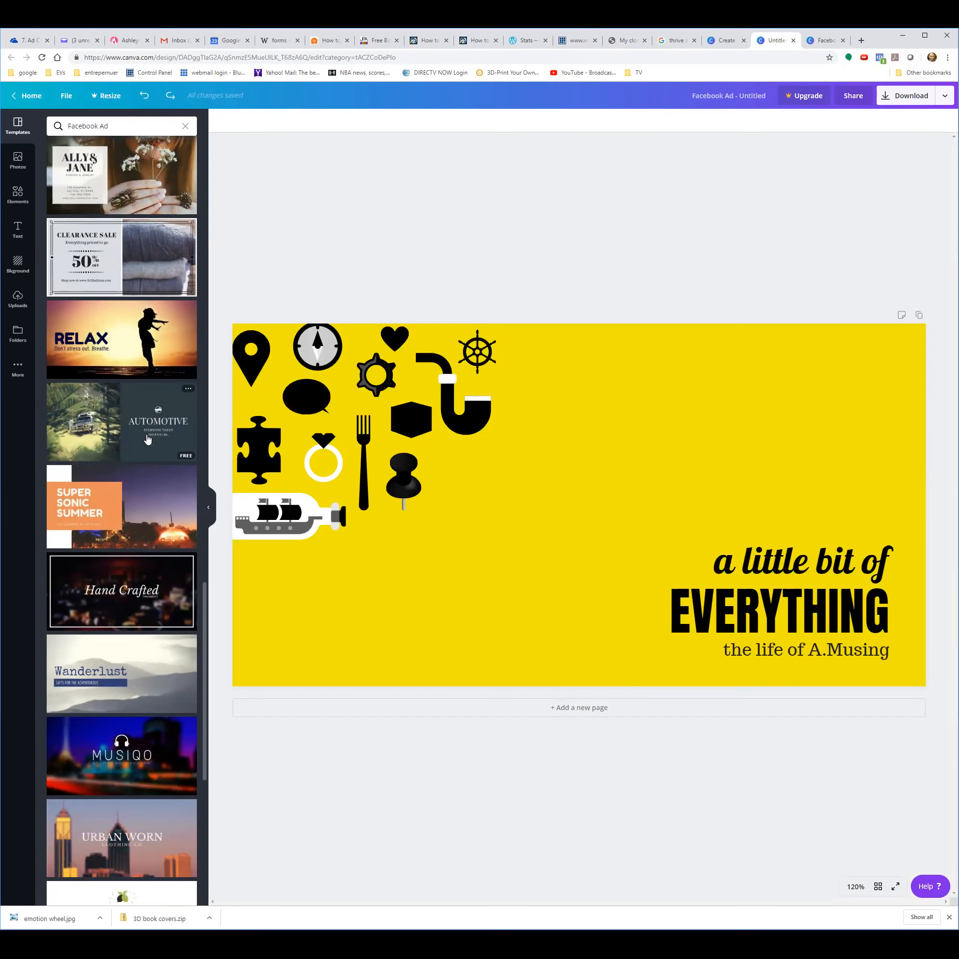
{"action": "scroll", "coordinate": [149, 440], "scroll_direction": "down", "scroll_amount": 2}
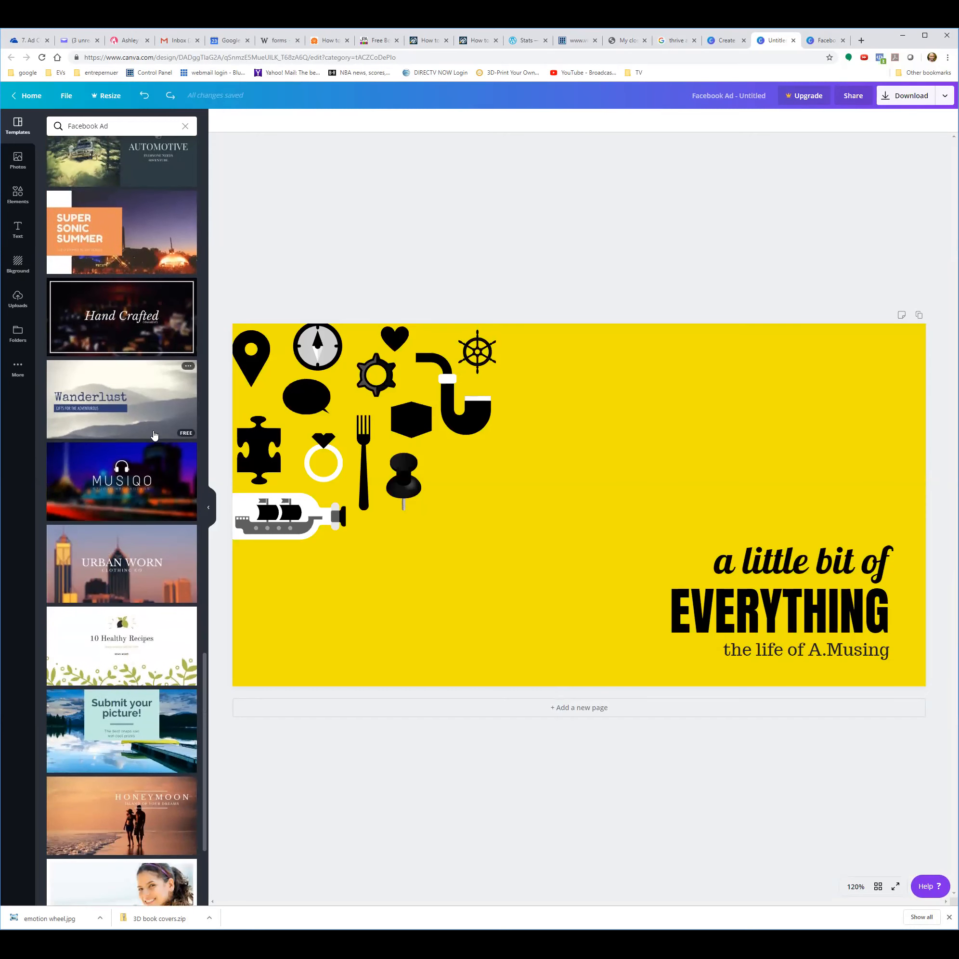
{"action": "scroll", "coordinate": [155, 436], "scroll_direction": "up", "scroll_amount": 8}
{"action": "scroll", "coordinate": [155, 436], "scroll_direction": "up", "scroll_amount": 10}
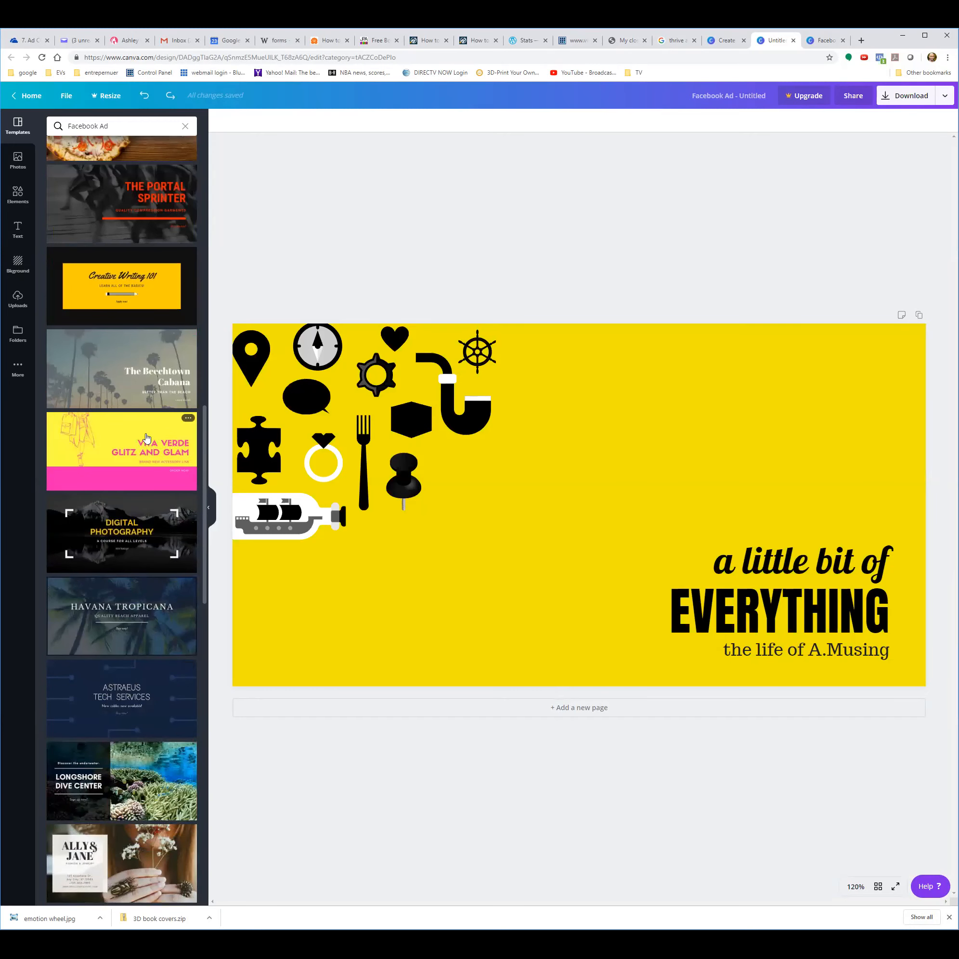
{"action": "left_click", "coordinate": [142, 443]}
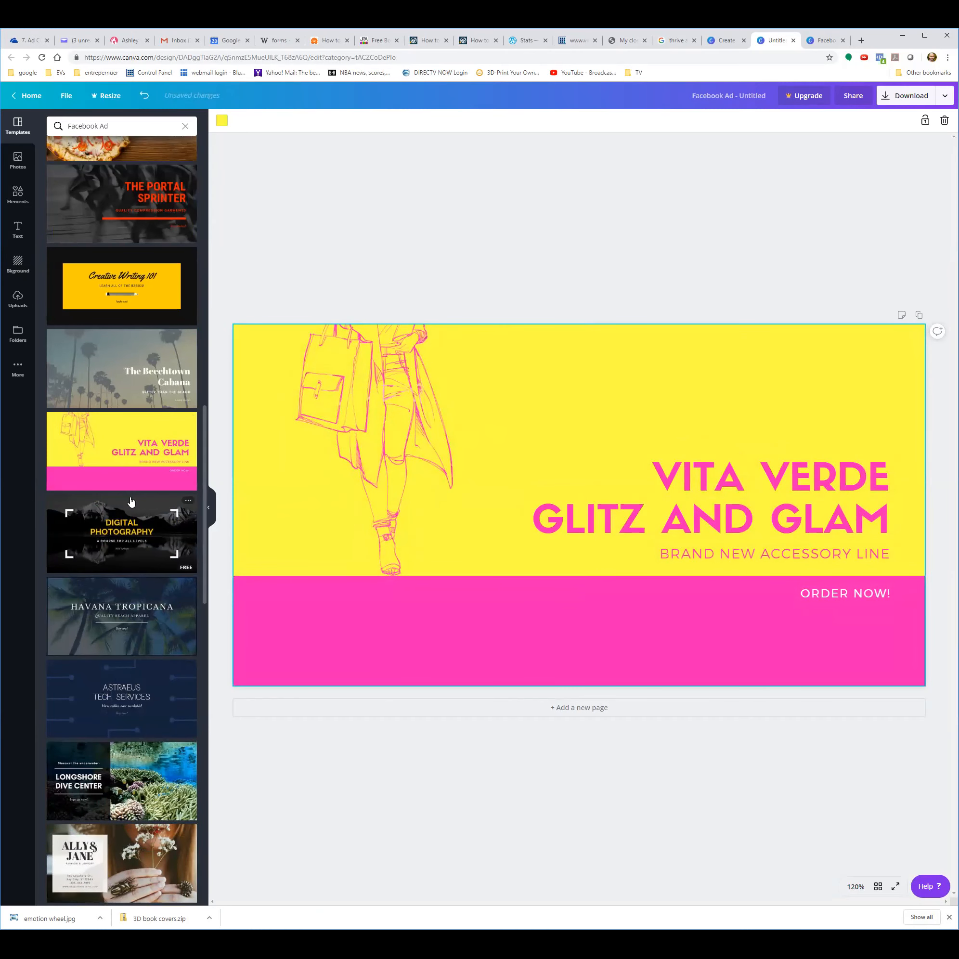
Step: Delete the pink fashion sketch from the Vita Verde design and duplicate the page
{"action": "scroll", "coordinate": [151, 484], "scroll_direction": "down", "scroll_amount": 1}
{"action": "scroll", "coordinate": [153, 486], "scroll_direction": "down", "scroll_amount": 3}
{"action": "scroll", "coordinate": [154, 485], "scroll_direction": "down", "scroll_amount": 10}
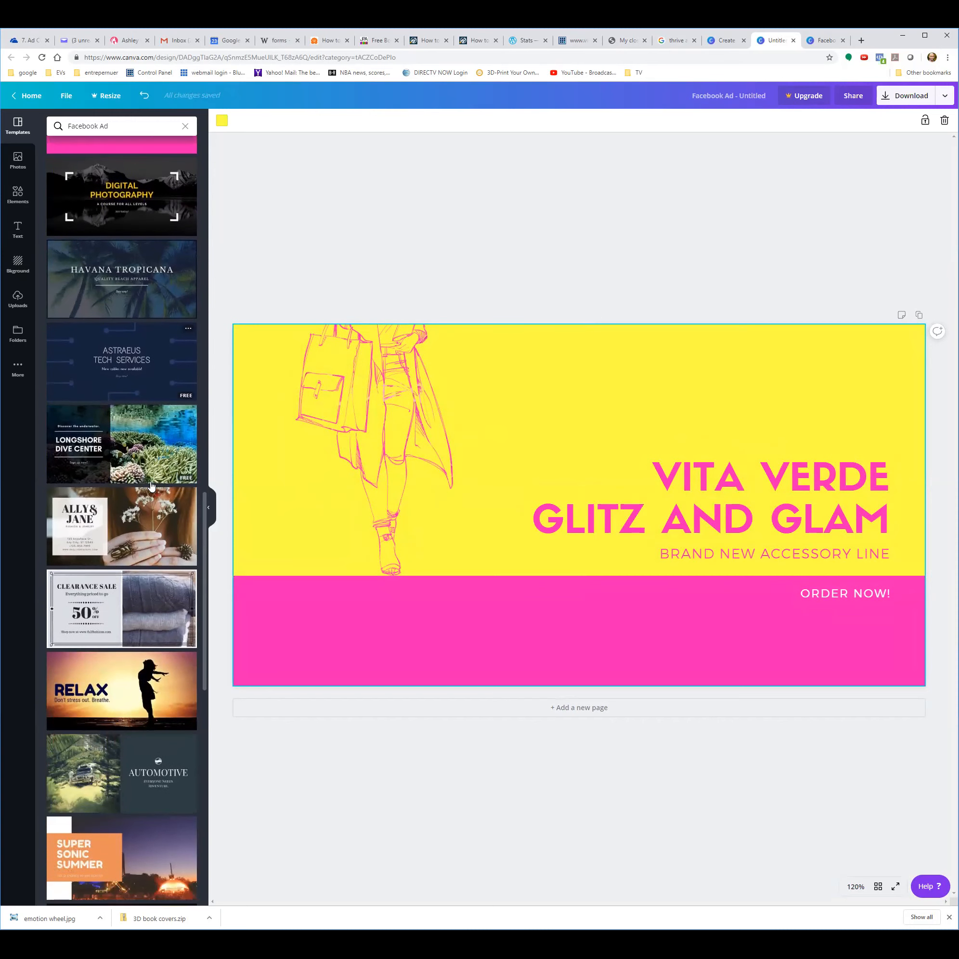
{"action": "scroll", "coordinate": [145, 489], "scroll_direction": "down", "scroll_amount": 2}
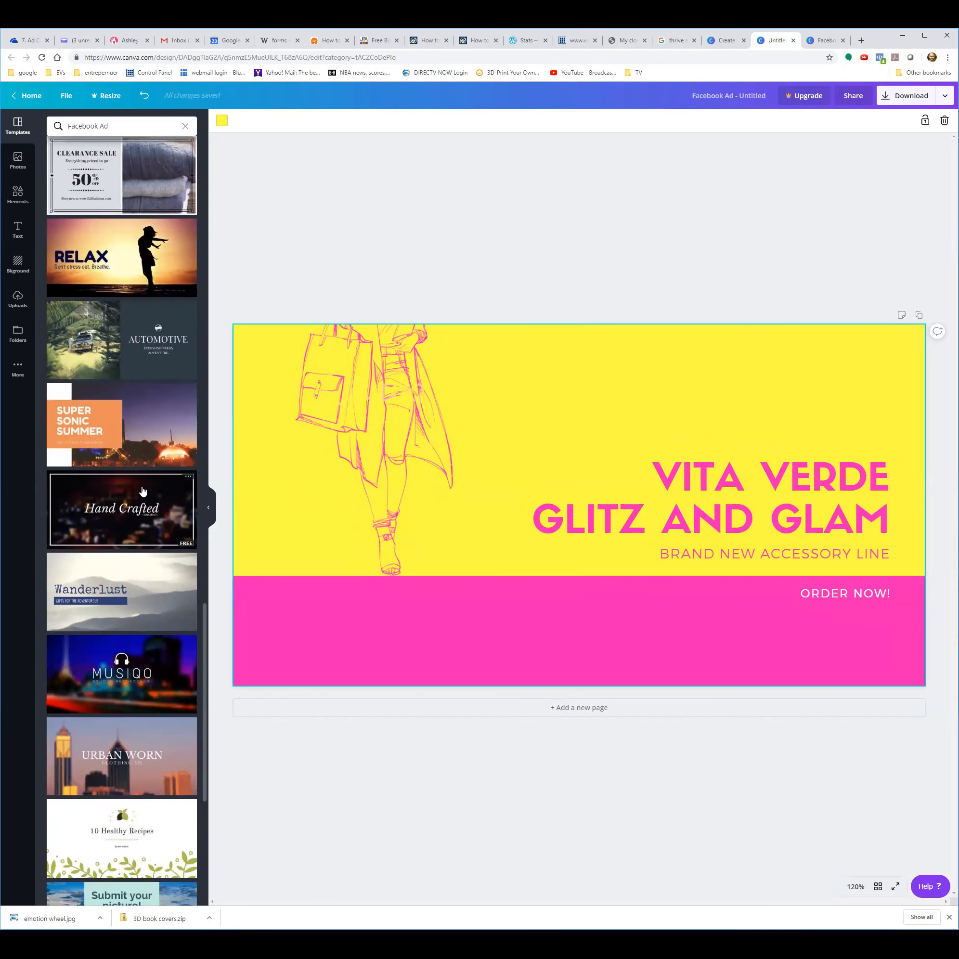
{"action": "scroll", "coordinate": [143, 511], "scroll_direction": "down", "scroll_amount": 3}
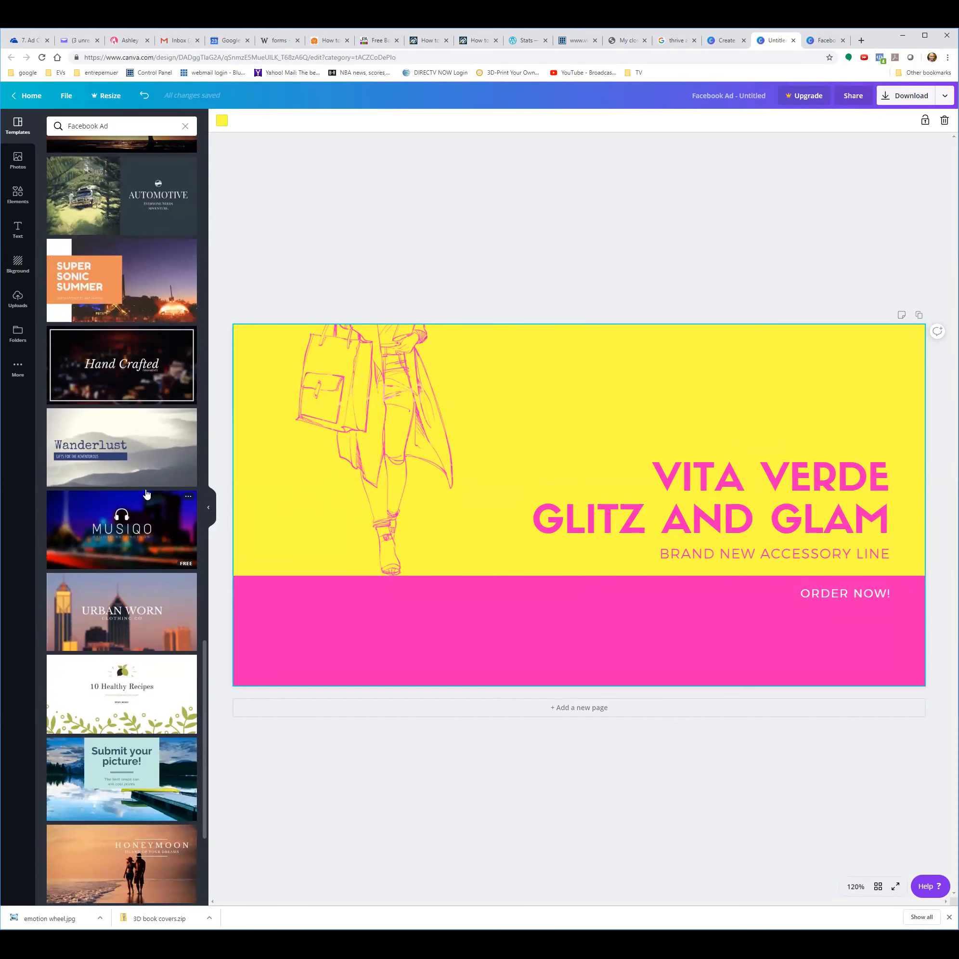
{"action": "left_click", "coordinate": [378, 466]}
{"action": "key", "text": "Delete"}
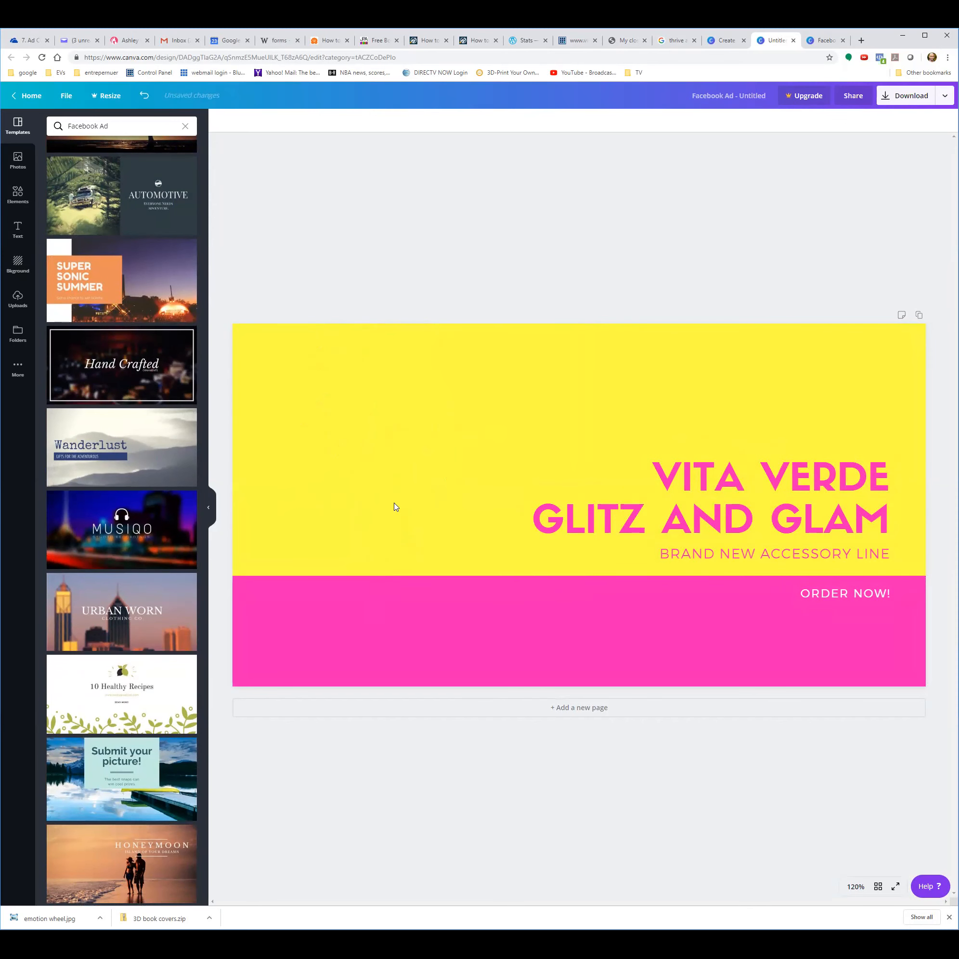
{"action": "left_click", "coordinate": [471, 645]}
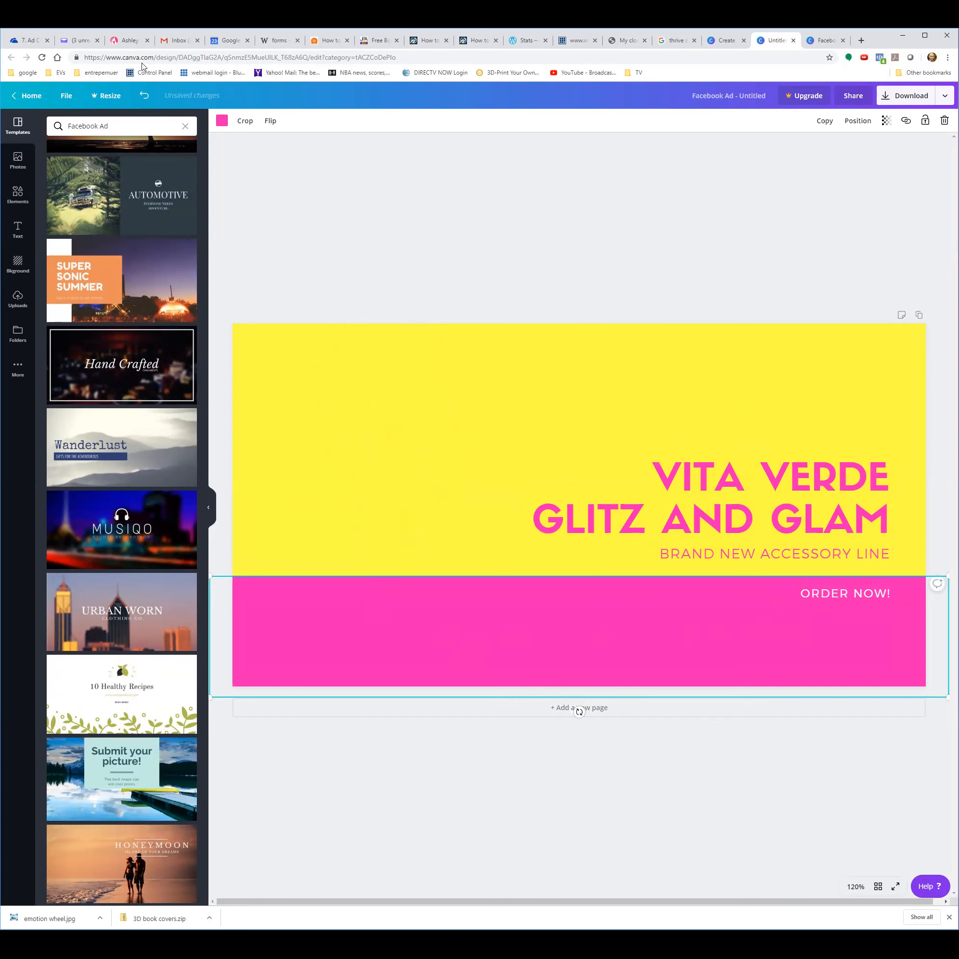
{"action": "left_click", "coordinate": [918, 316]}
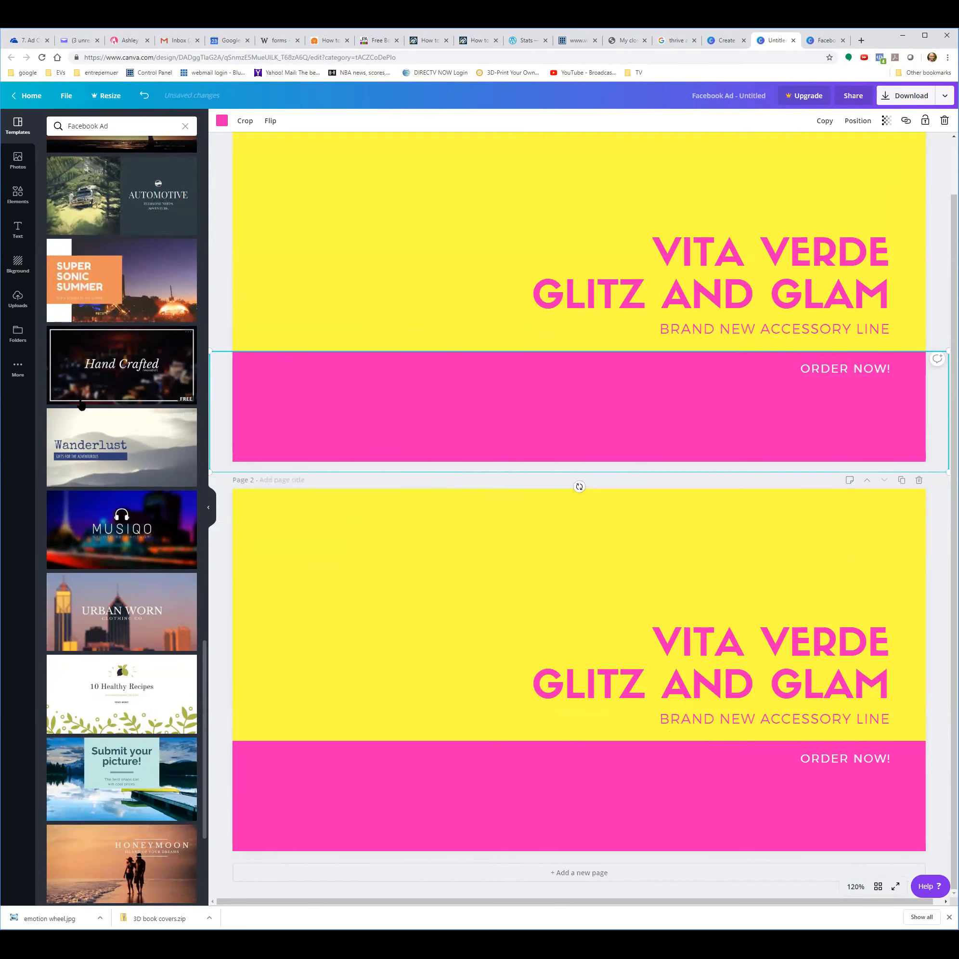
Step: Look through the remaining Facebook Ad templates for another layout for page 2
{"action": "scroll", "coordinate": [101, 469], "scroll_direction": "down", "scroll_amount": 6}
{"action": "scroll", "coordinate": [126, 537], "scroll_direction": "down", "scroll_amount": 10}
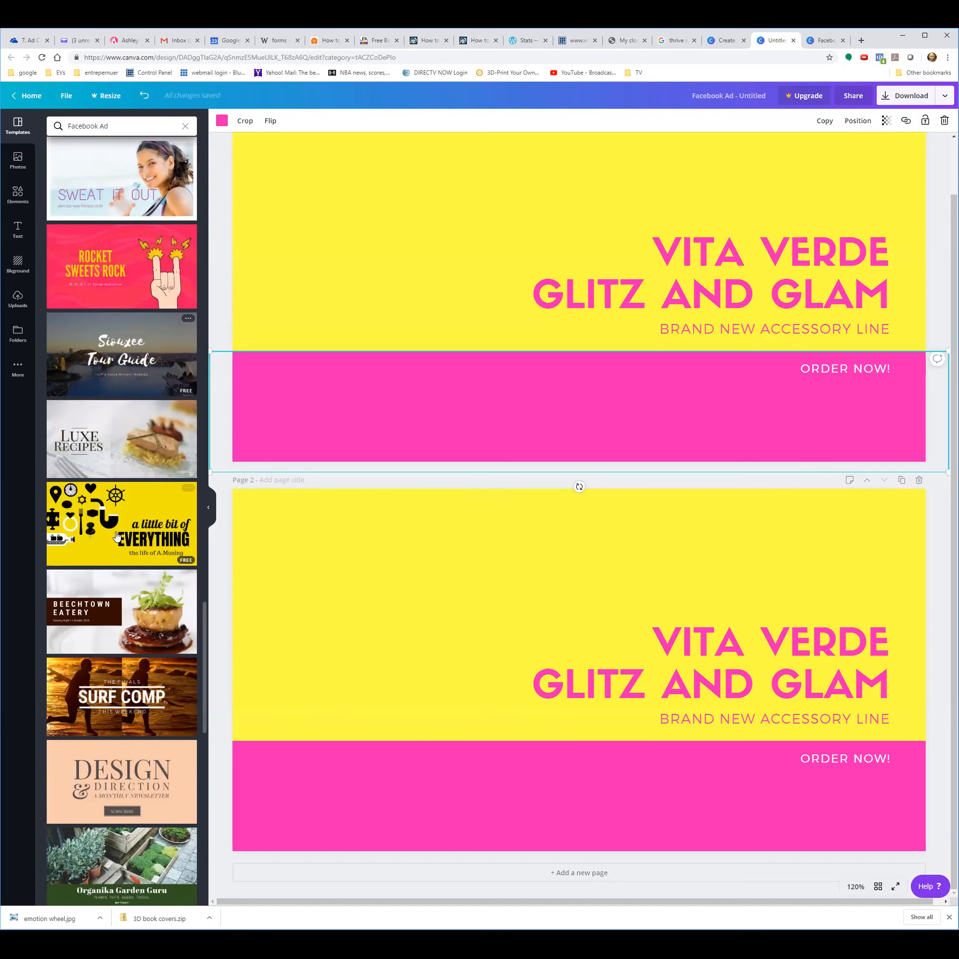
{"action": "scroll", "coordinate": [117, 537], "scroll_direction": "down", "scroll_amount": 3}
{"action": "scroll", "coordinate": [124, 544], "scroll_direction": "down", "scroll_amount": 9}
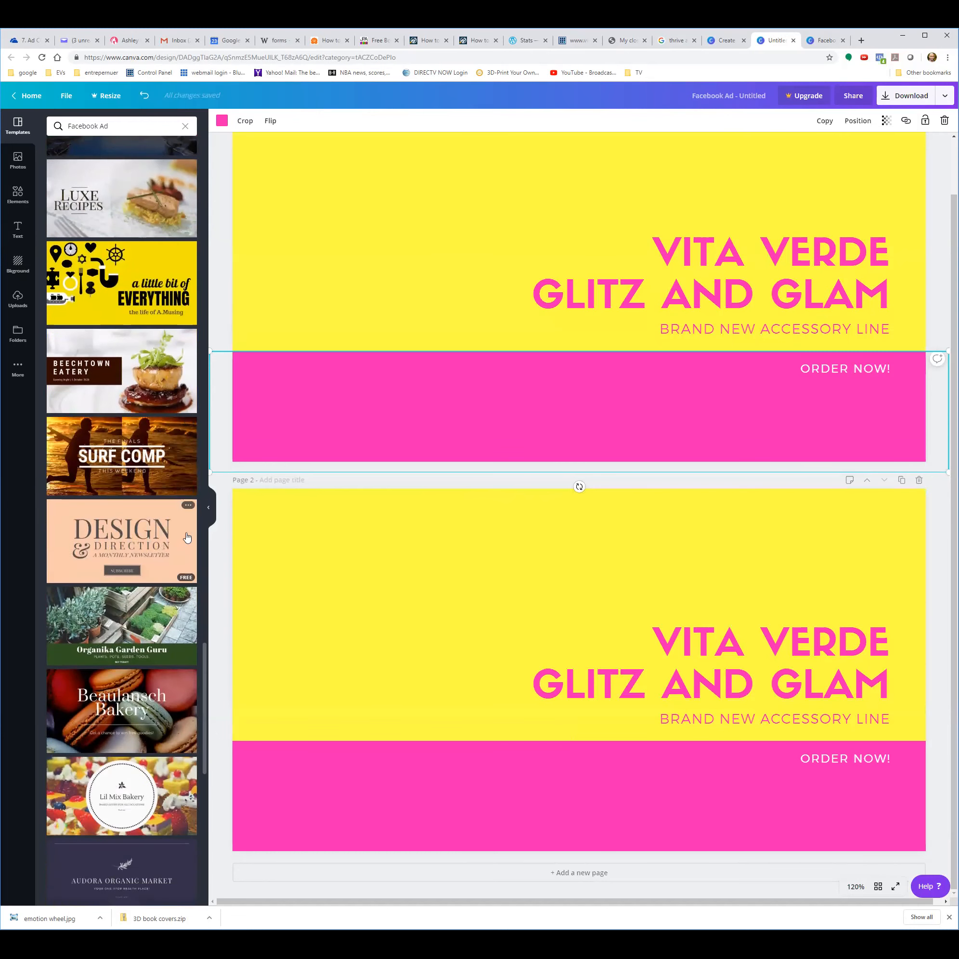
{"action": "scroll", "coordinate": [130, 541], "scroll_direction": "down", "scroll_amount": 5}
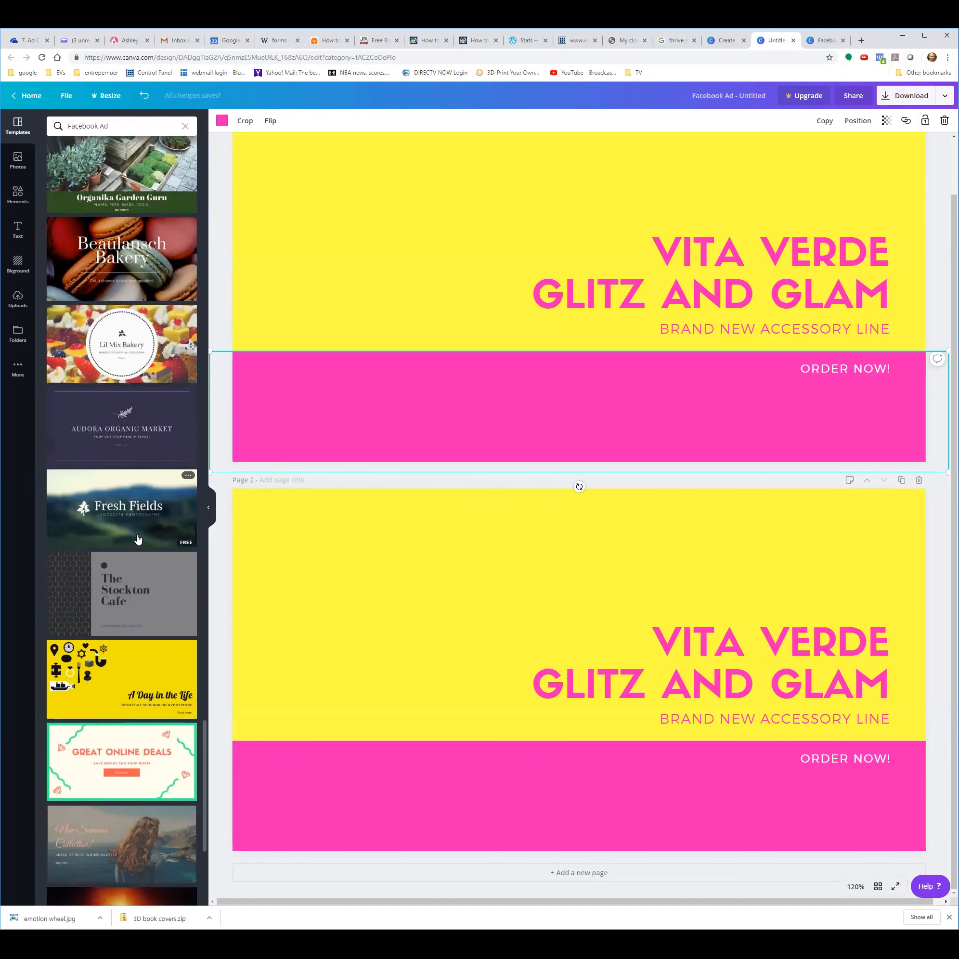
{"action": "scroll", "coordinate": [141, 558], "scroll_direction": "down", "scroll_amount": 8}
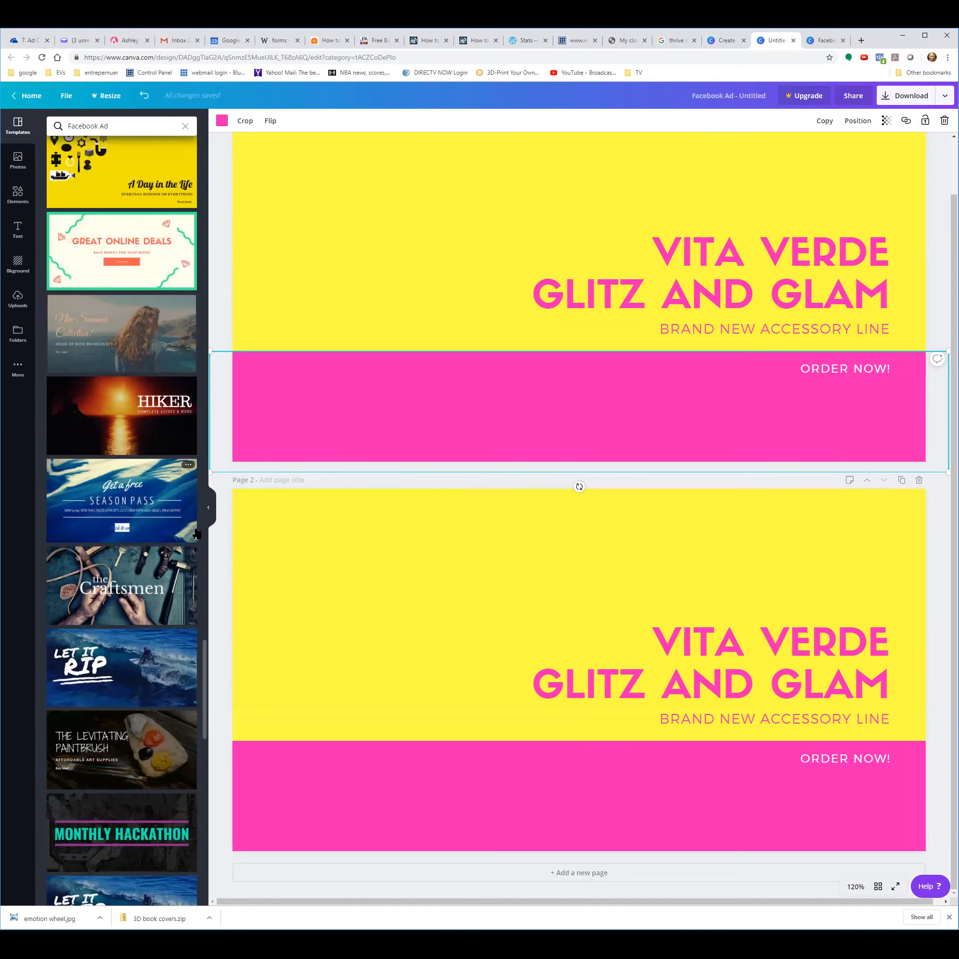
{"action": "scroll", "coordinate": [187, 529], "scroll_direction": "down", "scroll_amount": 4}
{"action": "scroll", "coordinate": [192, 530], "scroll_direction": "down", "scroll_amount": 5}
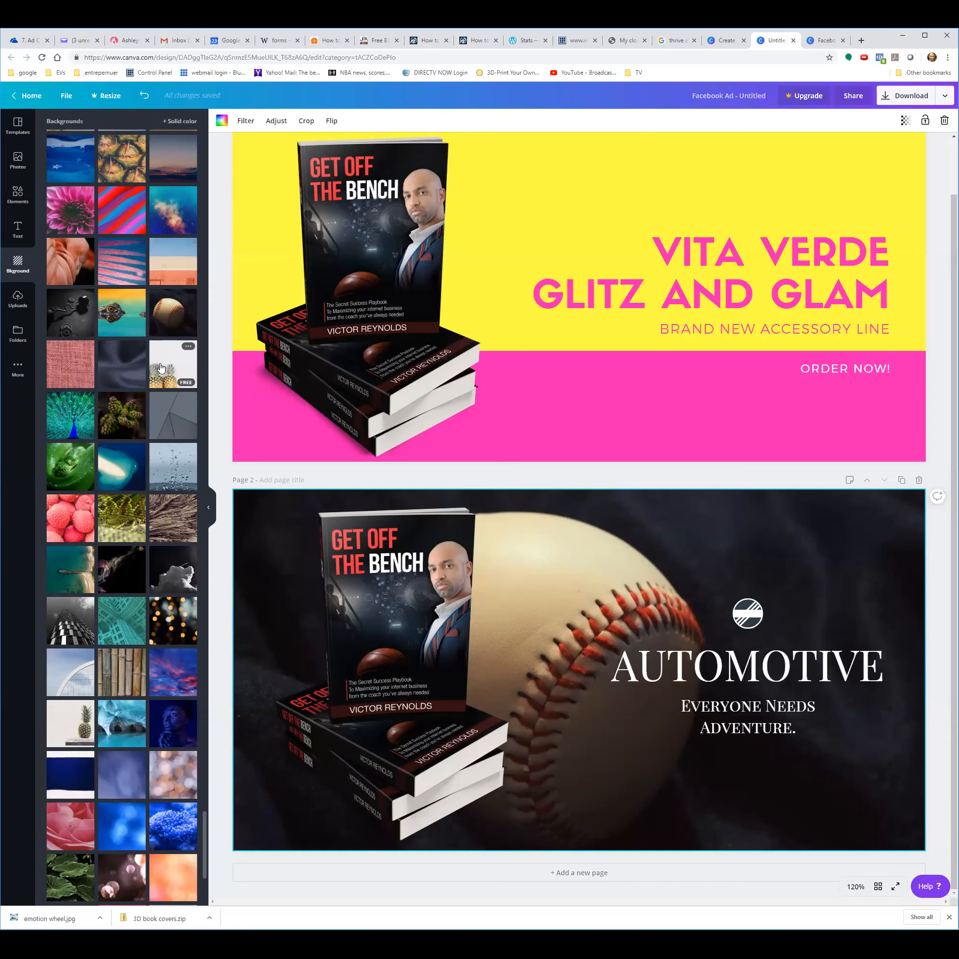
Step: Try the green chain-link fence photo and the blue running track photo as page 2's background
{"action": "scroll", "coordinate": [140, 371], "scroll_direction": "down", "scroll_amount": 6}
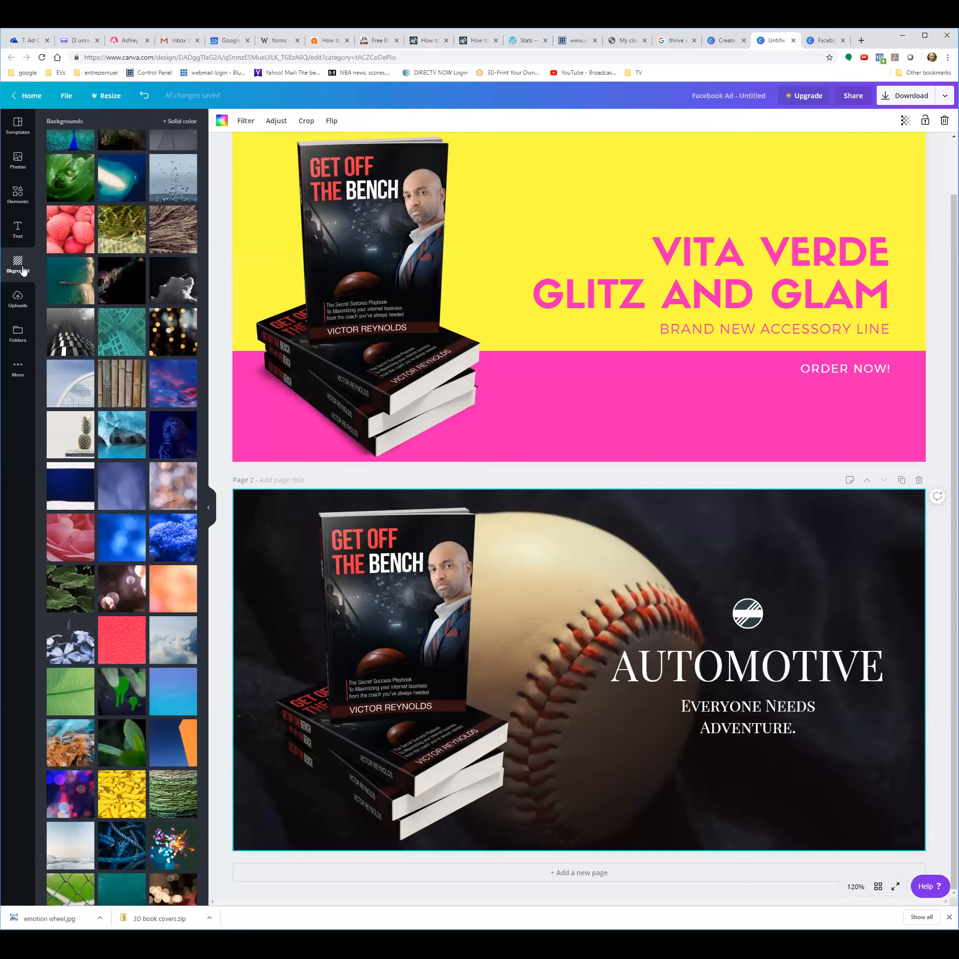
{"action": "scroll", "coordinate": [124, 321], "scroll_direction": "down", "scroll_amount": 2}
{"action": "scroll", "coordinate": [124, 320], "scroll_direction": "down", "scroll_amount": 6}
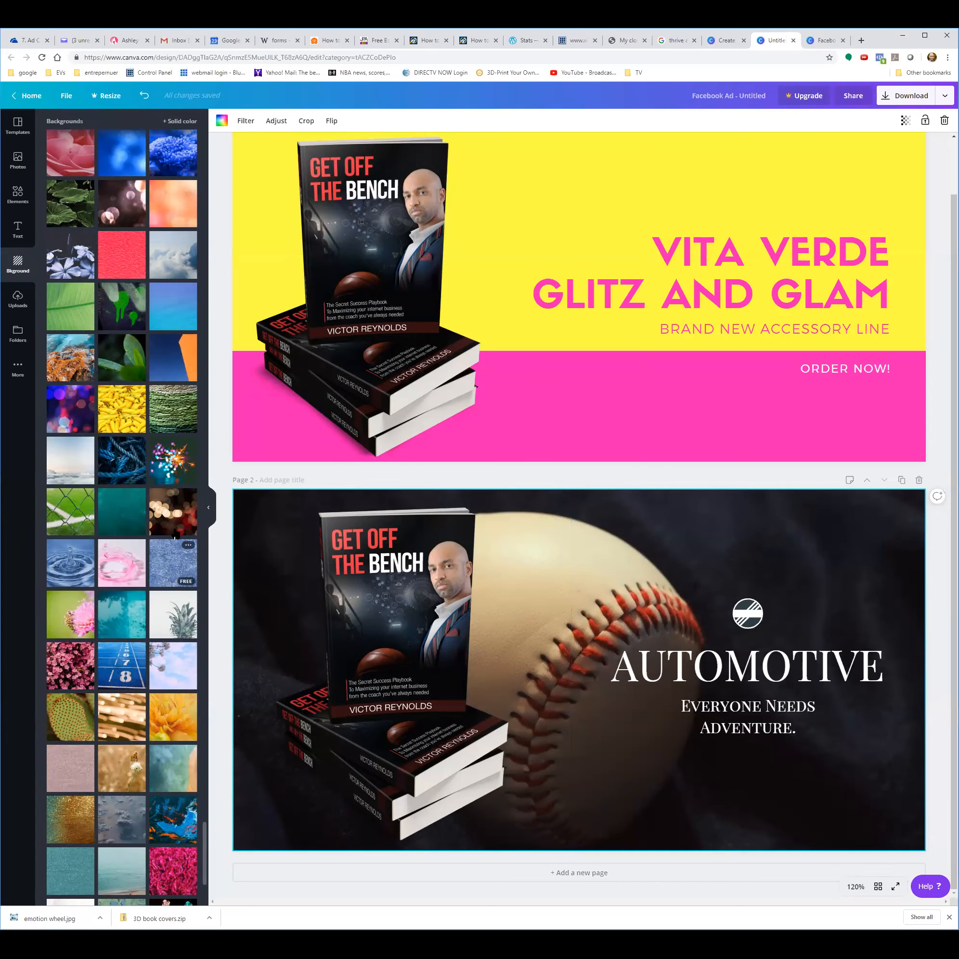
{"action": "left_click", "coordinate": [70, 512]}
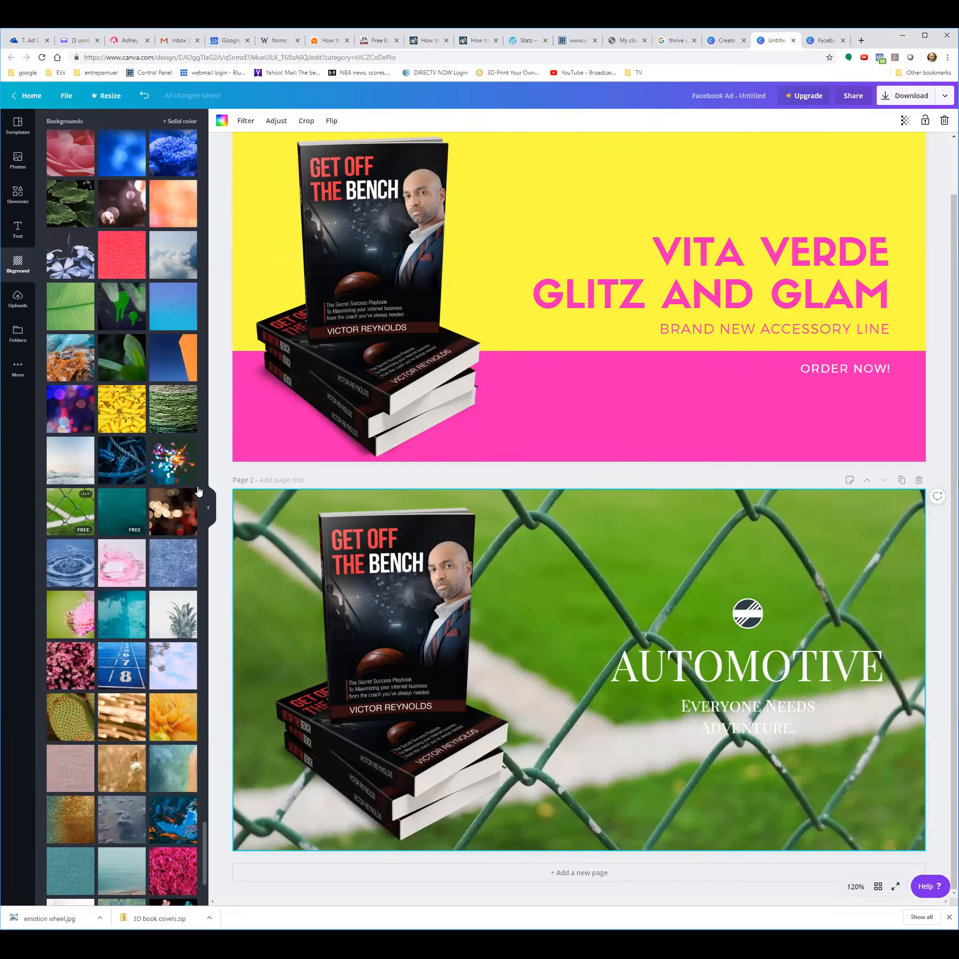
{"action": "scroll", "coordinate": [199, 504], "scroll_direction": "down", "scroll_amount": 2}
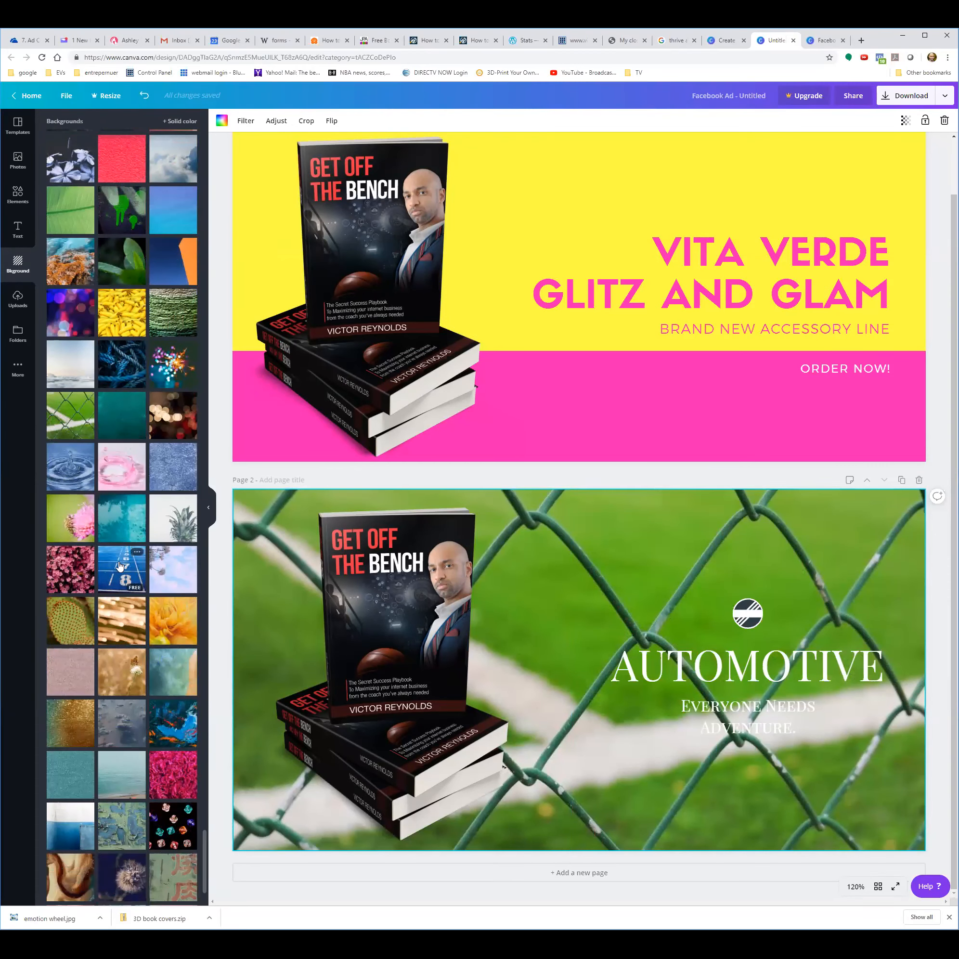
{"action": "left_click", "coordinate": [120, 566]}
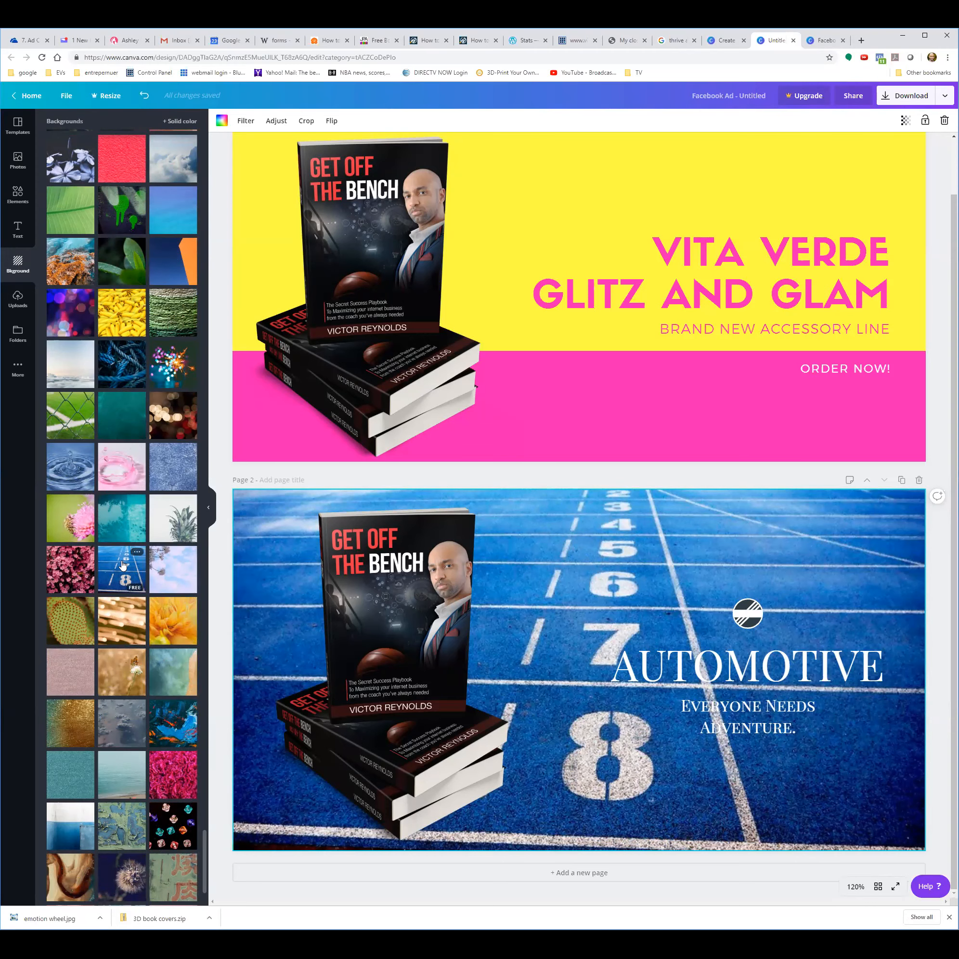
Step: Set page 2's background to the purple basketball photo and duplicate that page
{"action": "scroll", "coordinate": [122, 564], "scroll_direction": "down", "scroll_amount": 5}
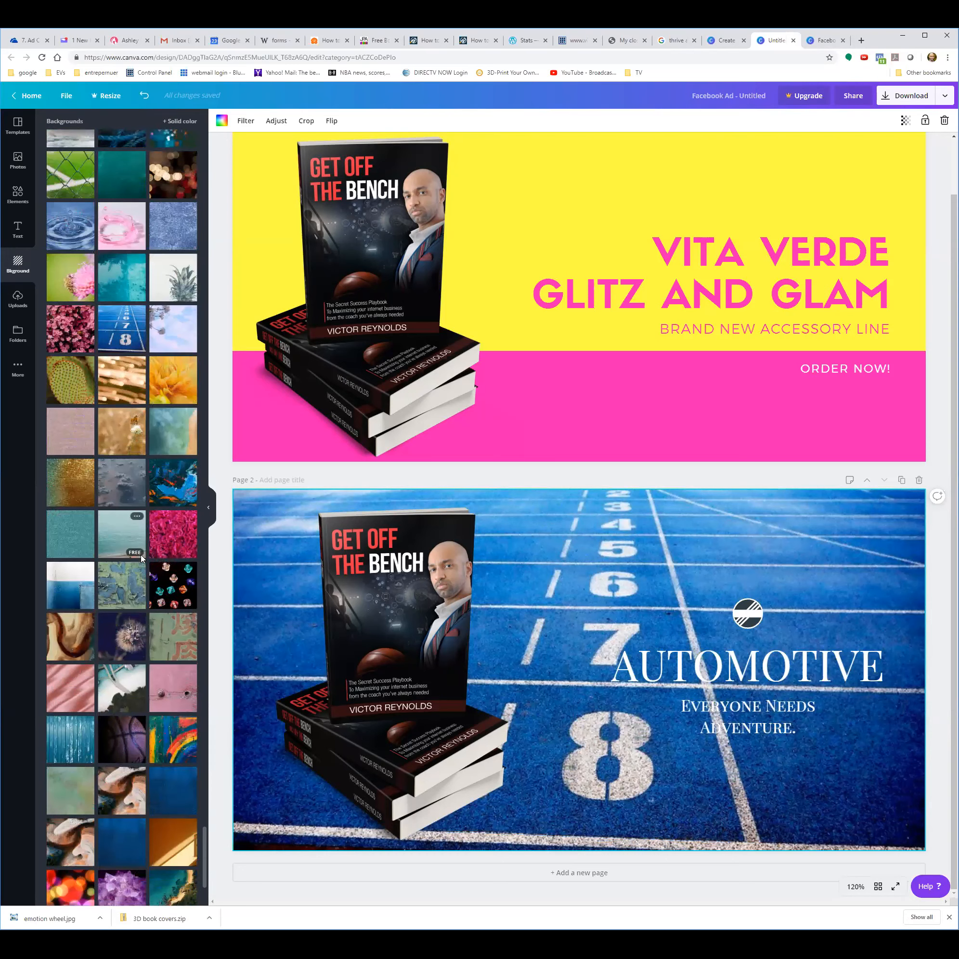
{"action": "scroll", "coordinate": [142, 557], "scroll_direction": "down", "scroll_amount": 2}
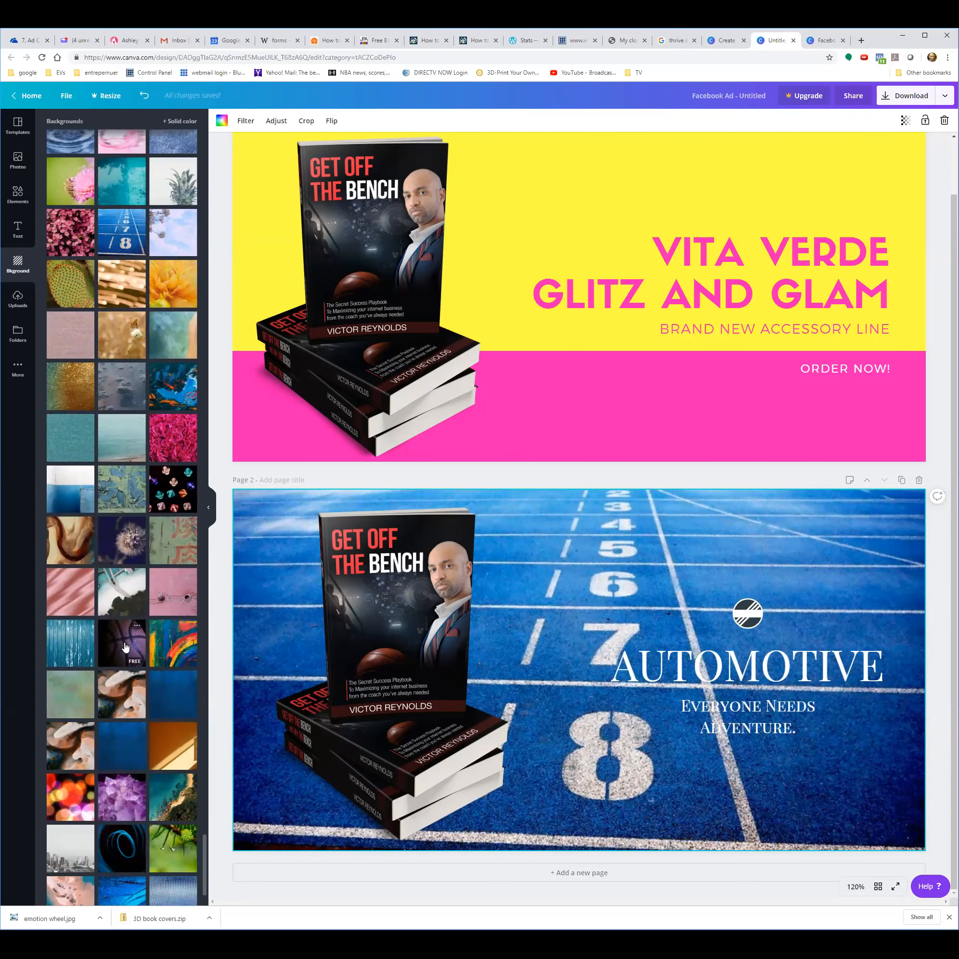
{"action": "left_click", "coordinate": [126, 647]}
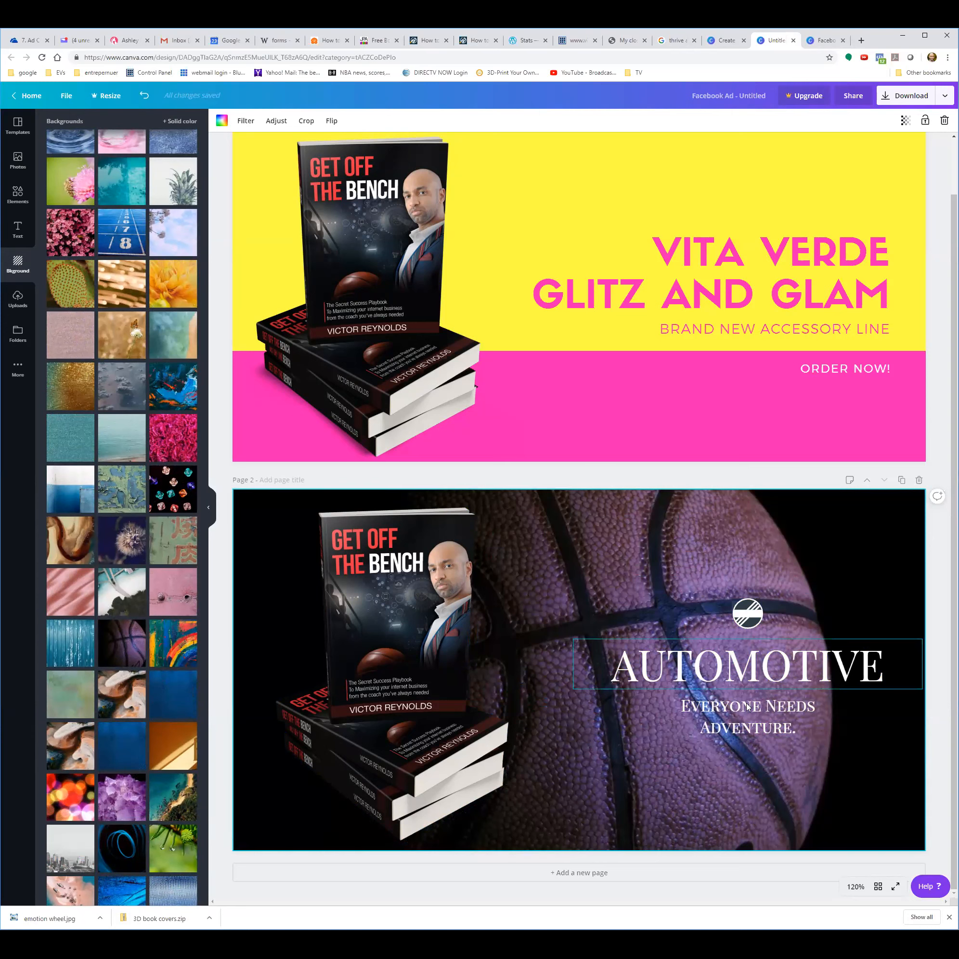
{"action": "left_click", "coordinate": [902, 481]}
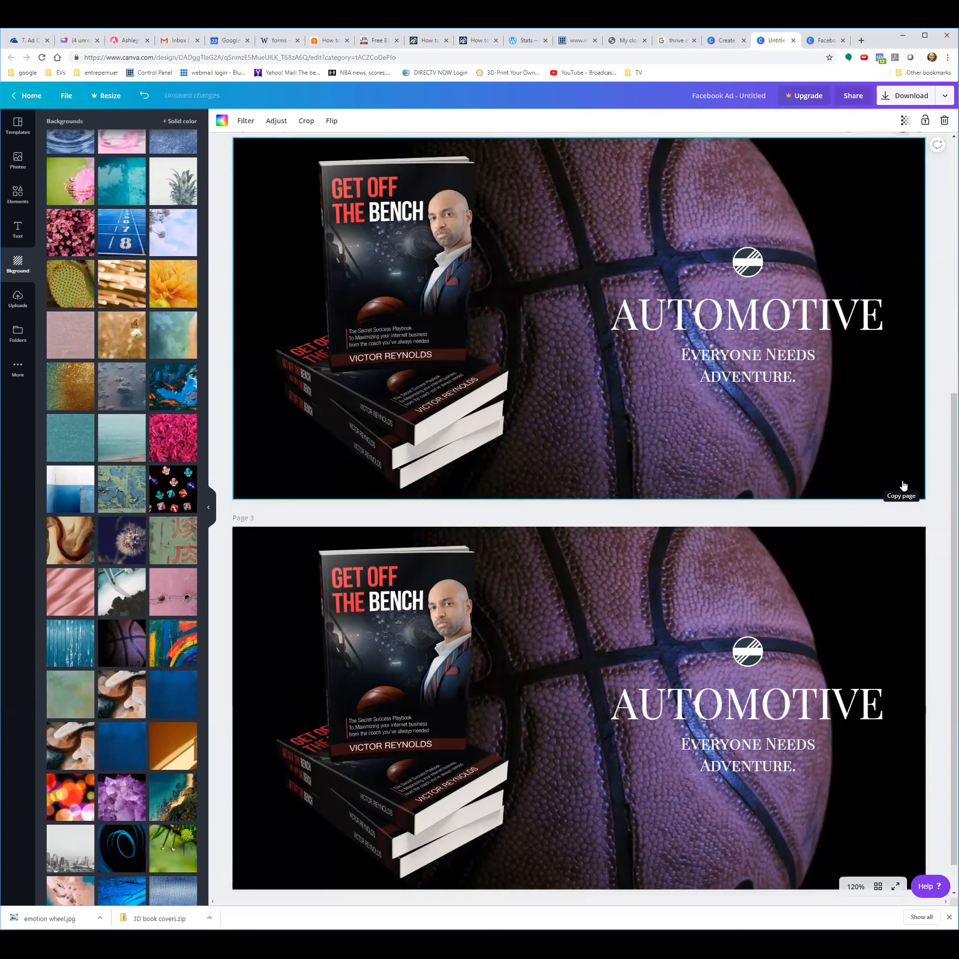
Step: Try the green soccer field photo with the corner flag as page 3's background
{"action": "scroll", "coordinate": [131, 593], "scroll_direction": "down", "scroll_amount": 6}
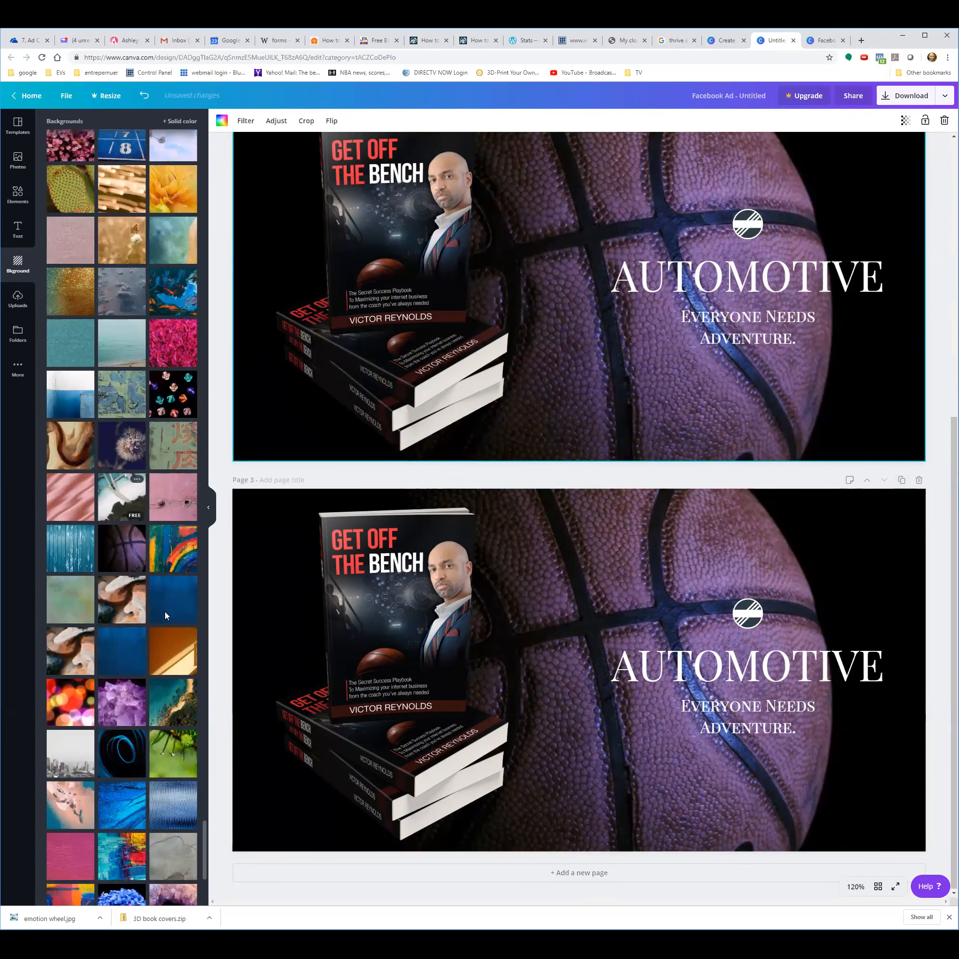
{"action": "scroll", "coordinate": [170, 647], "scroll_direction": "down", "scroll_amount": 5}
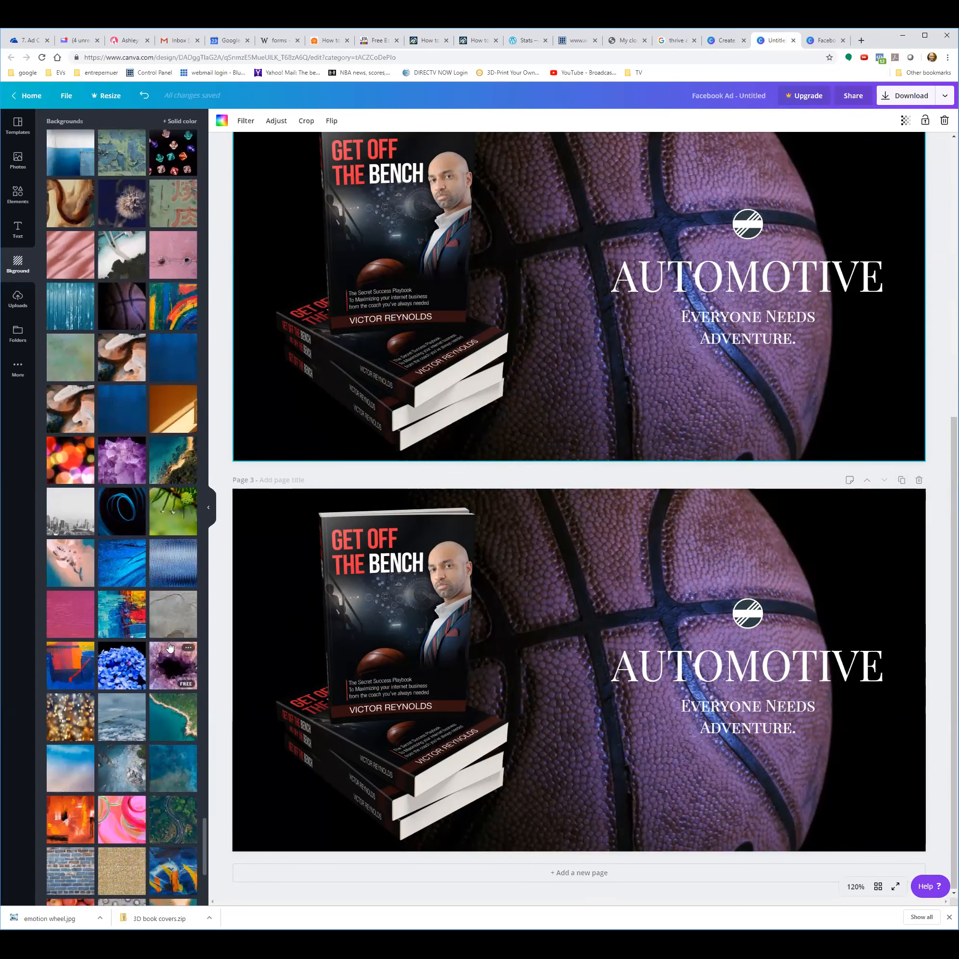
{"action": "scroll", "coordinate": [167, 647], "scroll_direction": "down", "scroll_amount": 5}
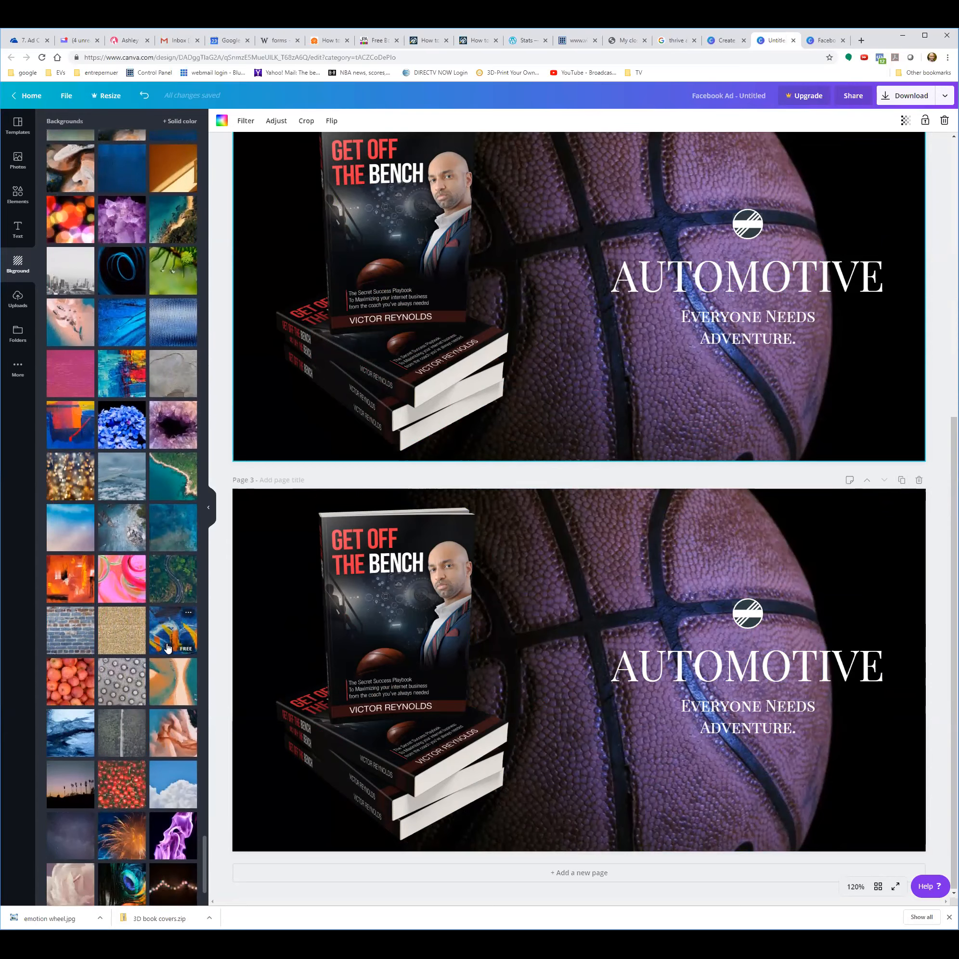
{"action": "scroll", "coordinate": [168, 648], "scroll_direction": "down", "scroll_amount": 1}
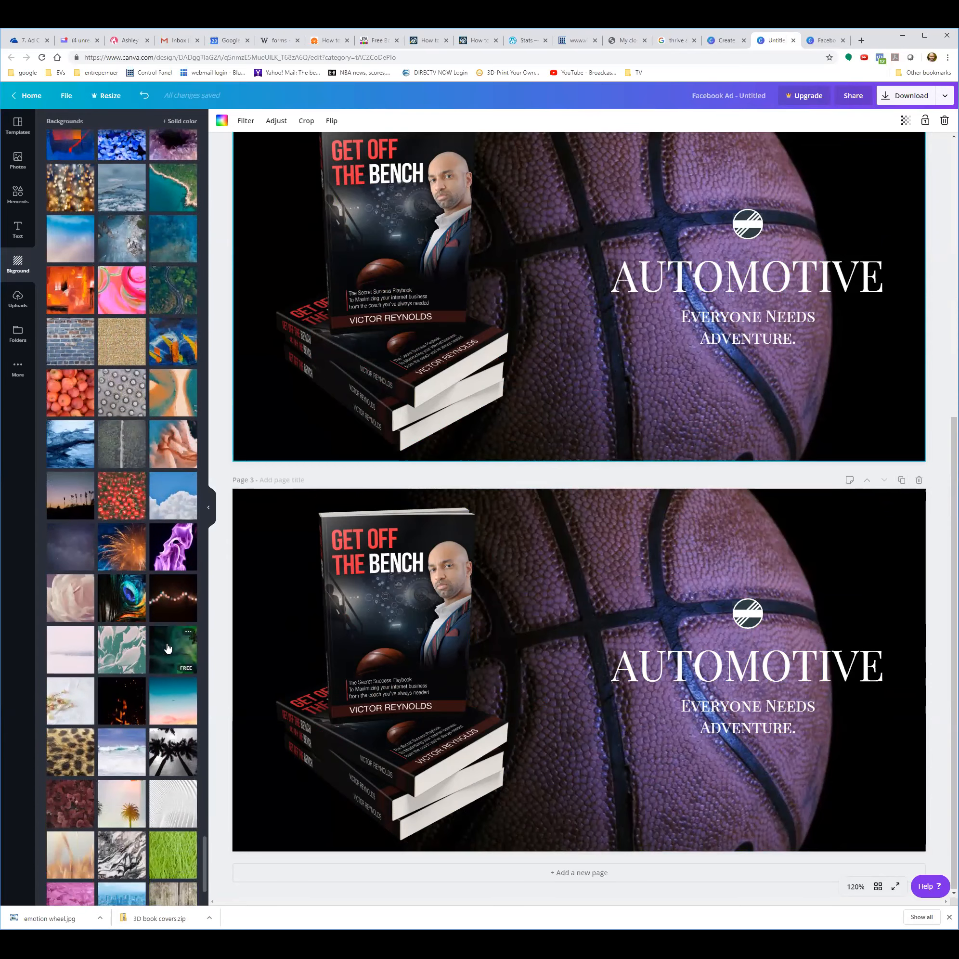
{"action": "scroll", "coordinate": [167, 649], "scroll_direction": "down", "scroll_amount": 8}
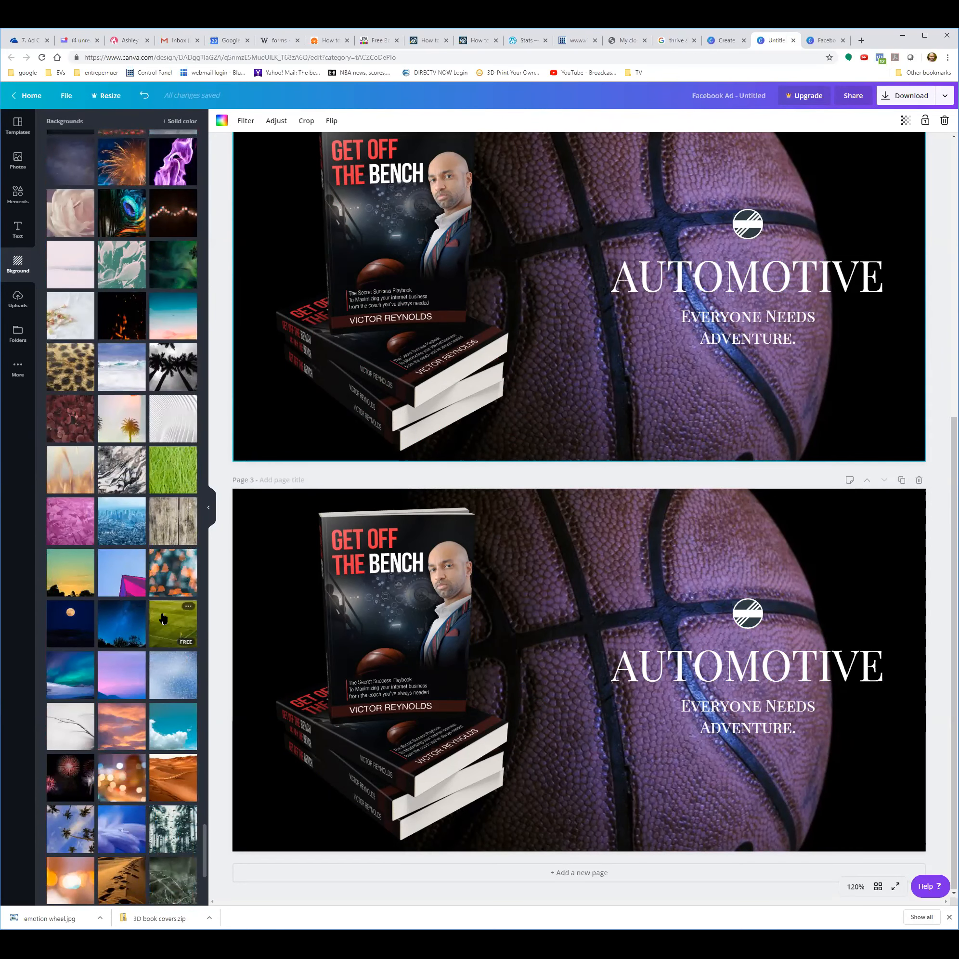
{"action": "left_click", "coordinate": [162, 619]}
Step: Try the green and pink sports court photo with white lines as page 3's background
{"action": "scroll", "coordinate": [142, 612], "scroll_direction": "down", "scroll_amount": 6}
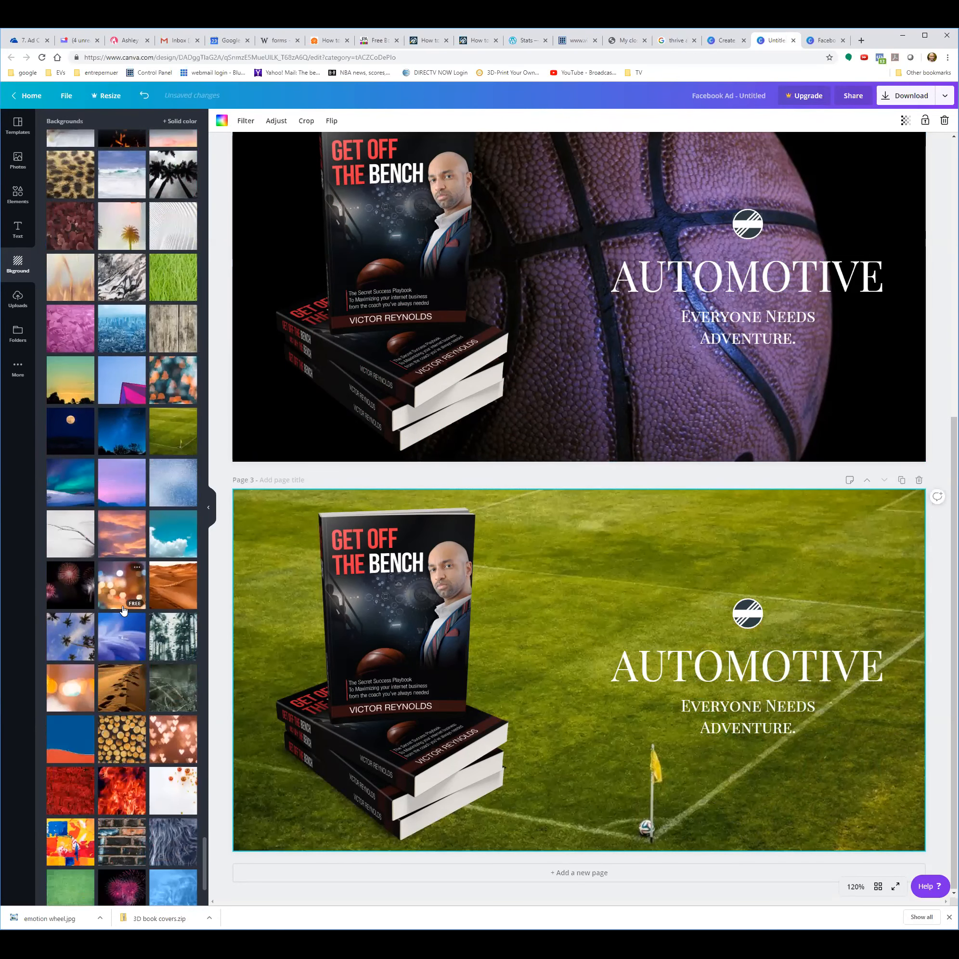
{"action": "scroll", "coordinate": [136, 600], "scroll_direction": "down", "scroll_amount": 1}
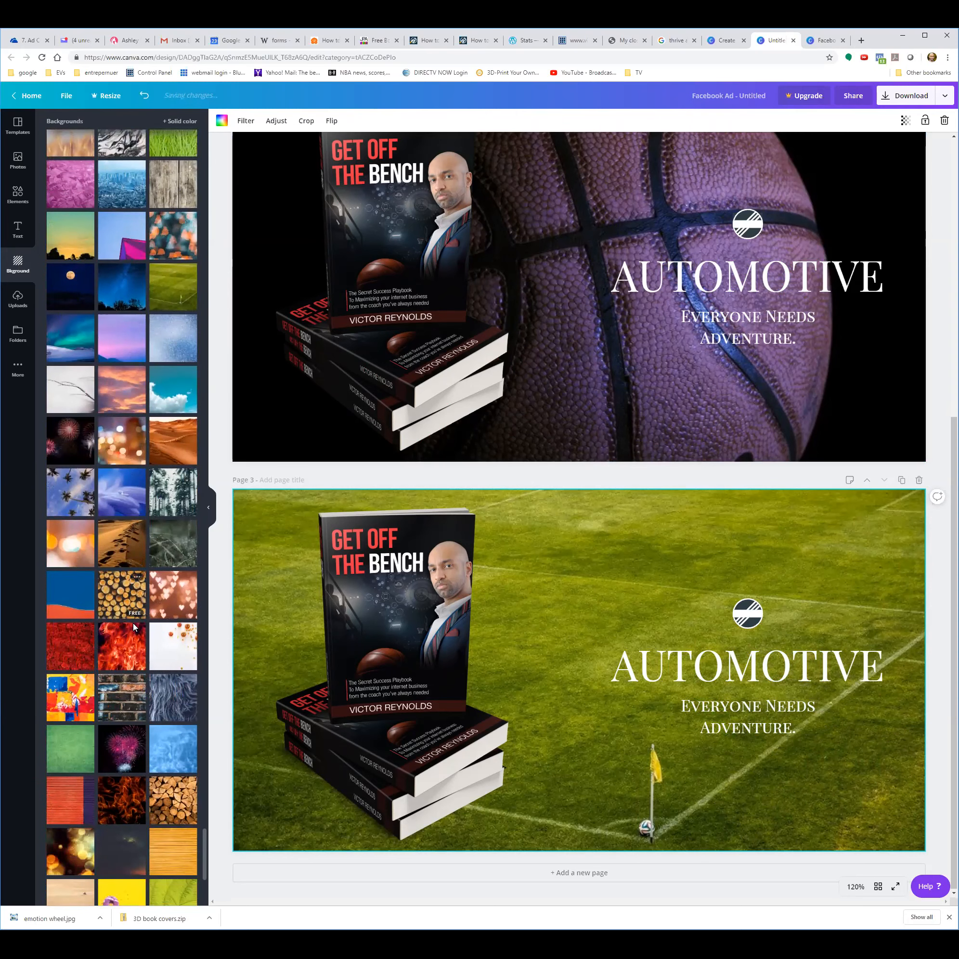
{"action": "scroll", "coordinate": [134, 627], "scroll_direction": "down", "scroll_amount": 3}
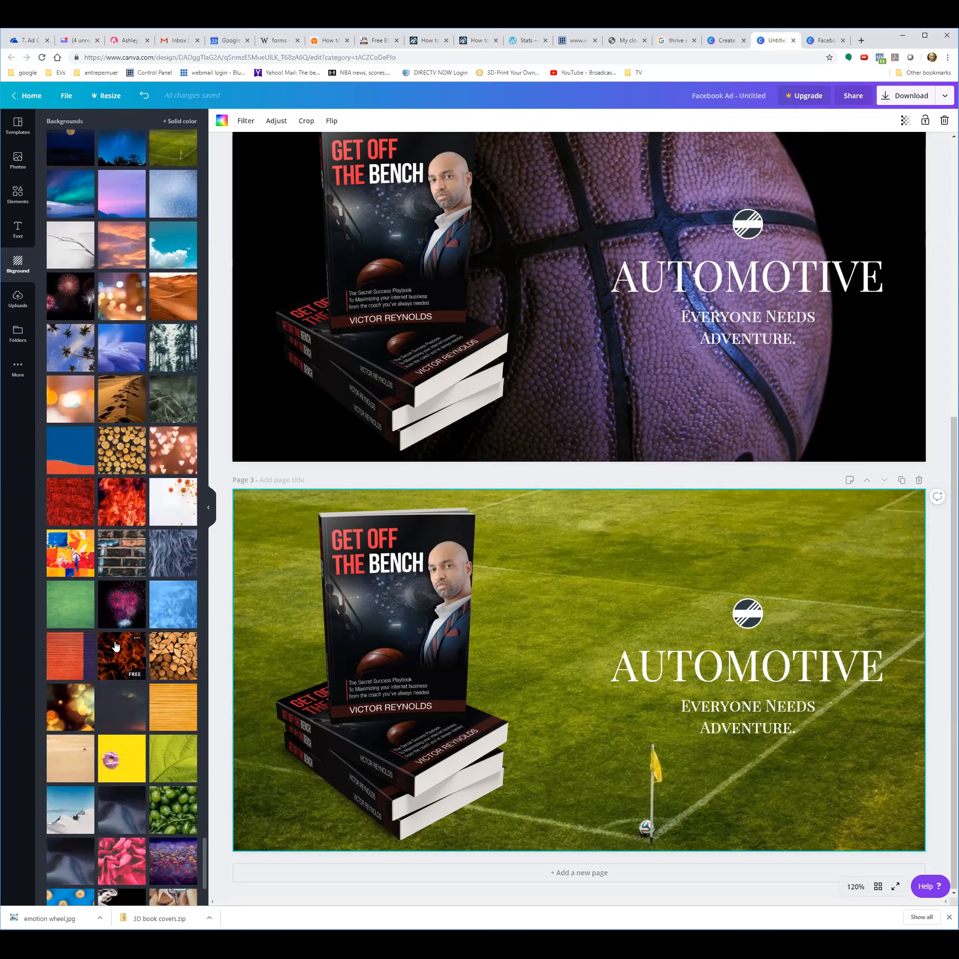
{"action": "scroll", "coordinate": [116, 646], "scroll_direction": "down", "scroll_amount": 4}
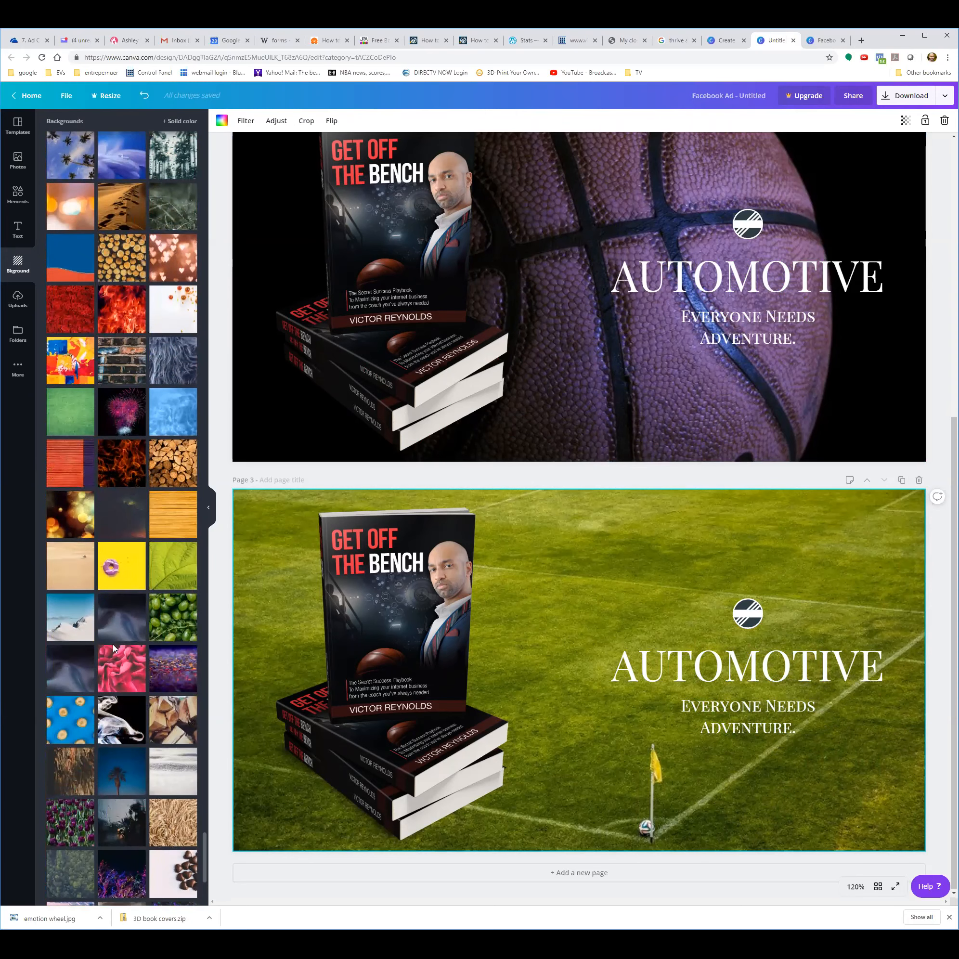
{"action": "scroll", "coordinate": [143, 689], "scroll_direction": "down", "scroll_amount": 4}
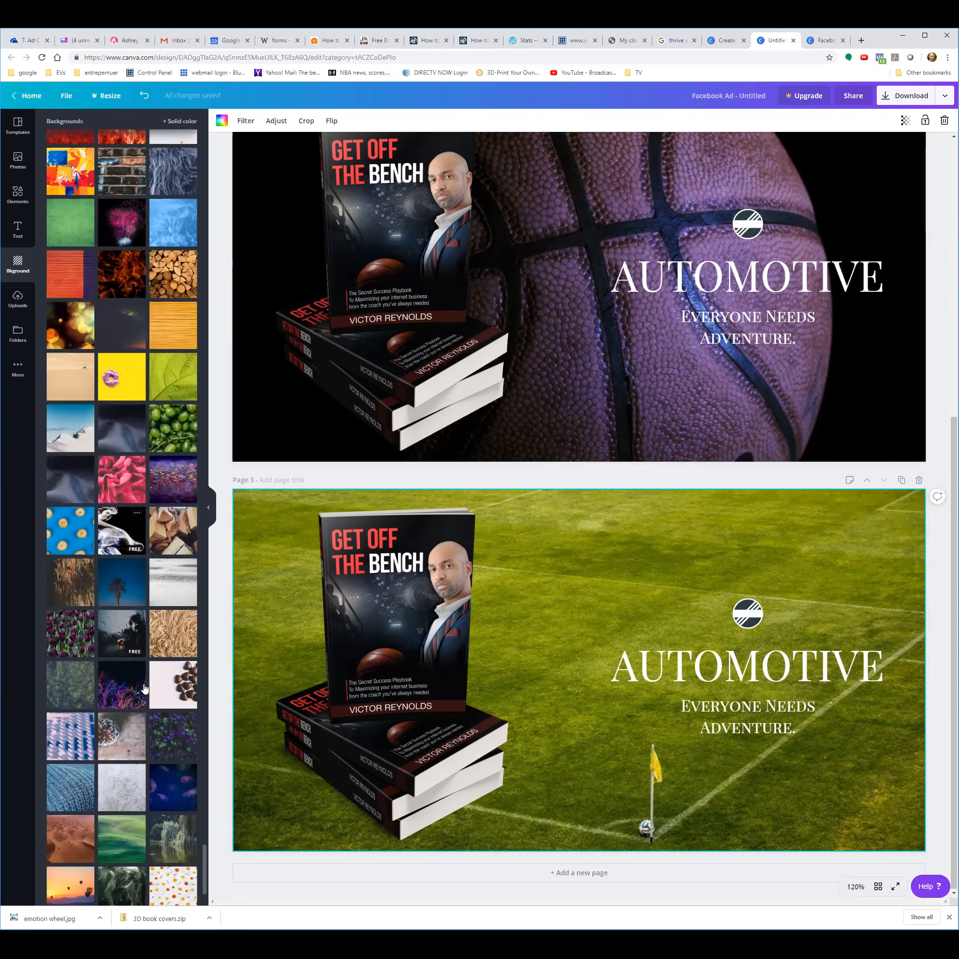
{"action": "scroll", "coordinate": [146, 690], "scroll_direction": "down", "scroll_amount": 3}
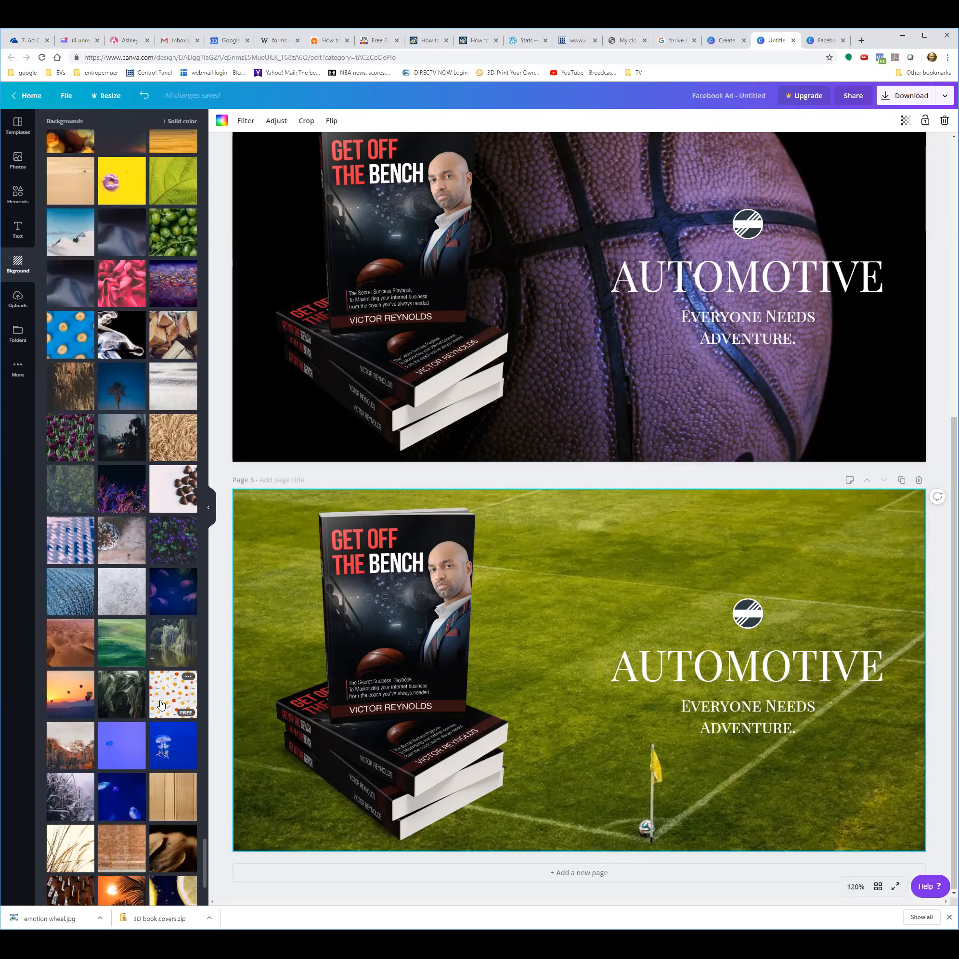
{"action": "scroll", "coordinate": [146, 703], "scroll_direction": "down", "scroll_amount": 2}
{"action": "scroll", "coordinate": [138, 703], "scroll_direction": "down", "scroll_amount": 5}
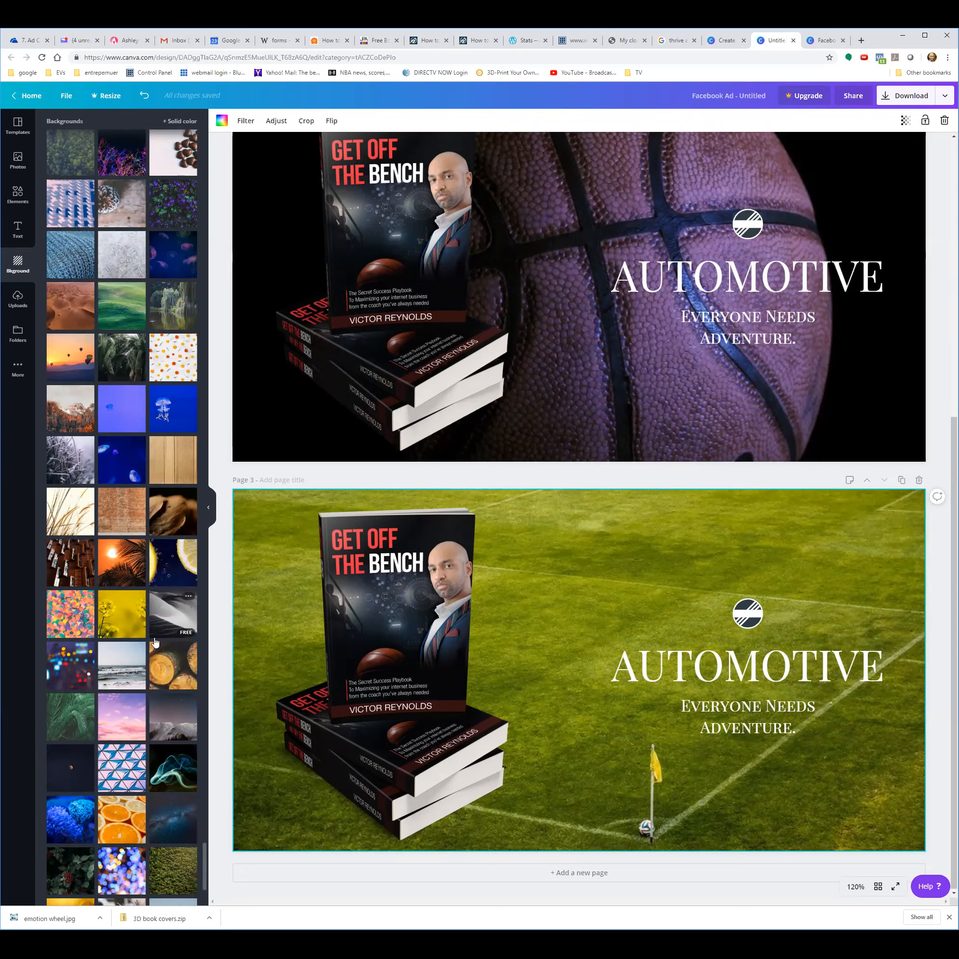
{"action": "scroll", "coordinate": [146, 629], "scroll_direction": "down", "scroll_amount": 3}
{"action": "scroll", "coordinate": [146, 630], "scroll_direction": "down", "scroll_amount": 3}
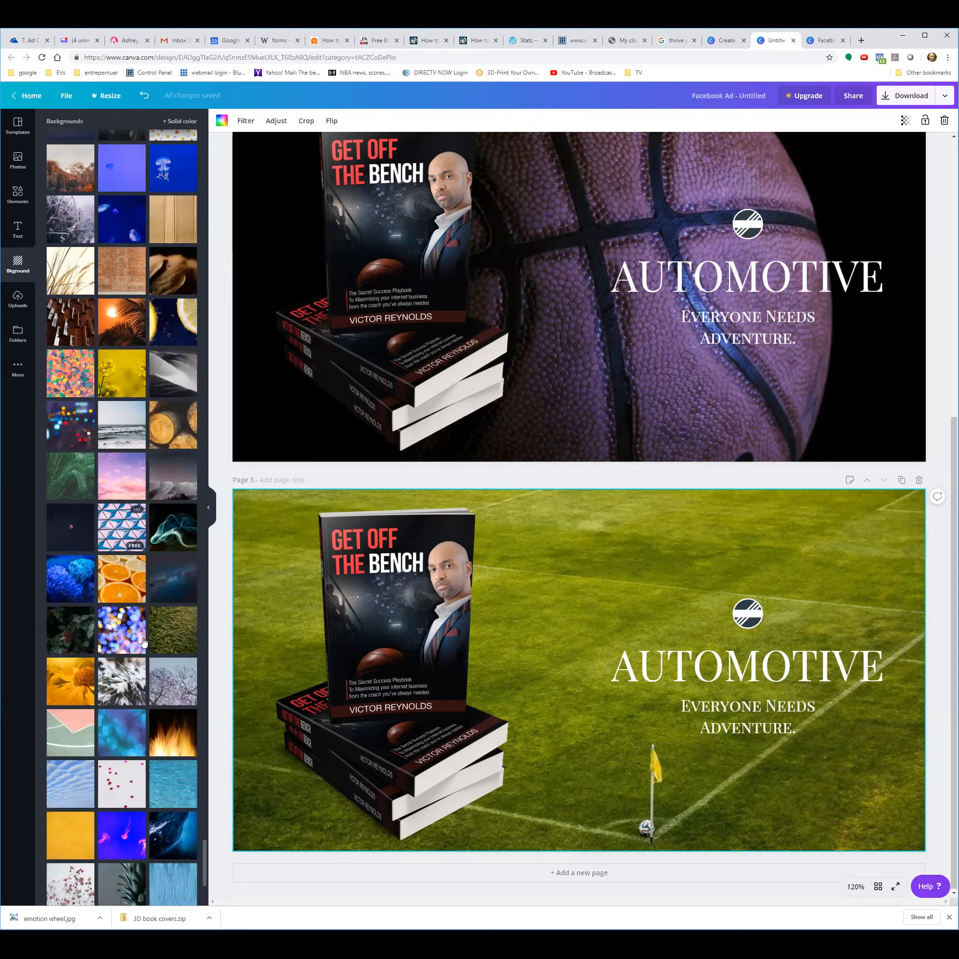
{"action": "left_click", "coordinate": [65, 744]}
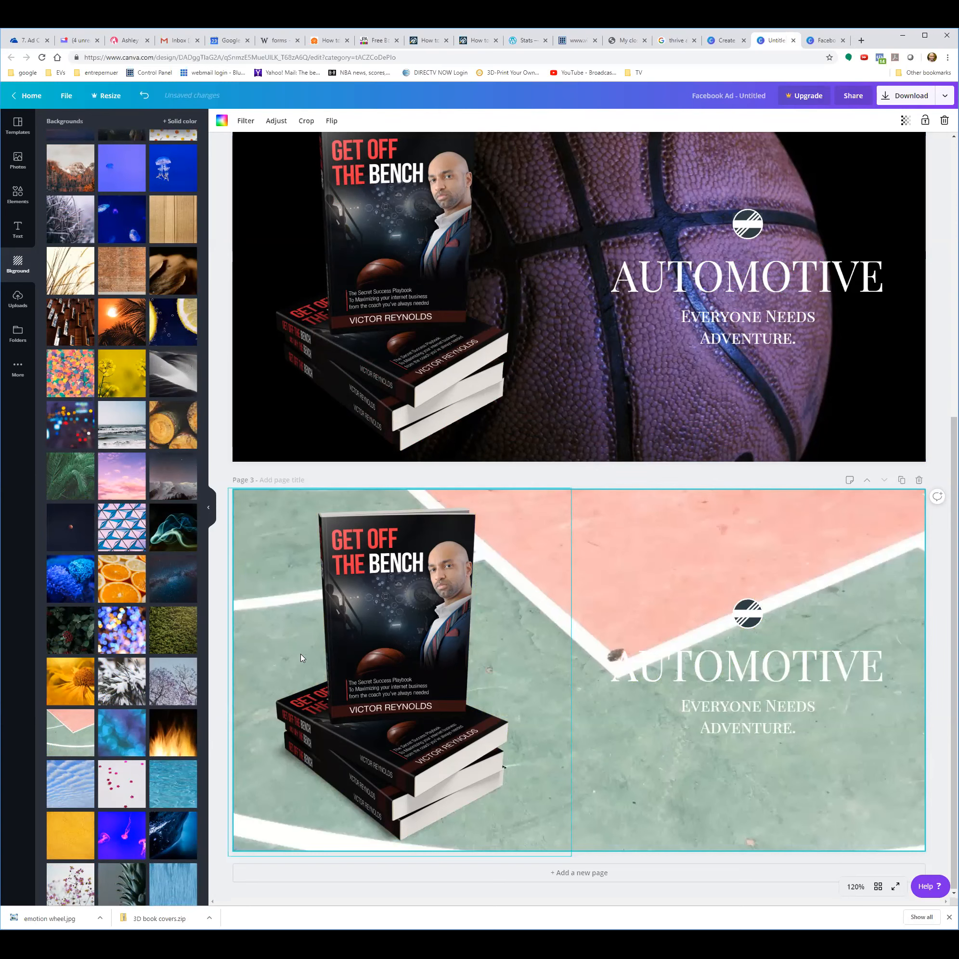
Step: Try the dark green leaves and the premium gray court photo as page 3's background, and open the court photo's watermark removal option
{"action": "scroll", "coordinate": [156, 670], "scroll_direction": "down", "scroll_amount": 2}
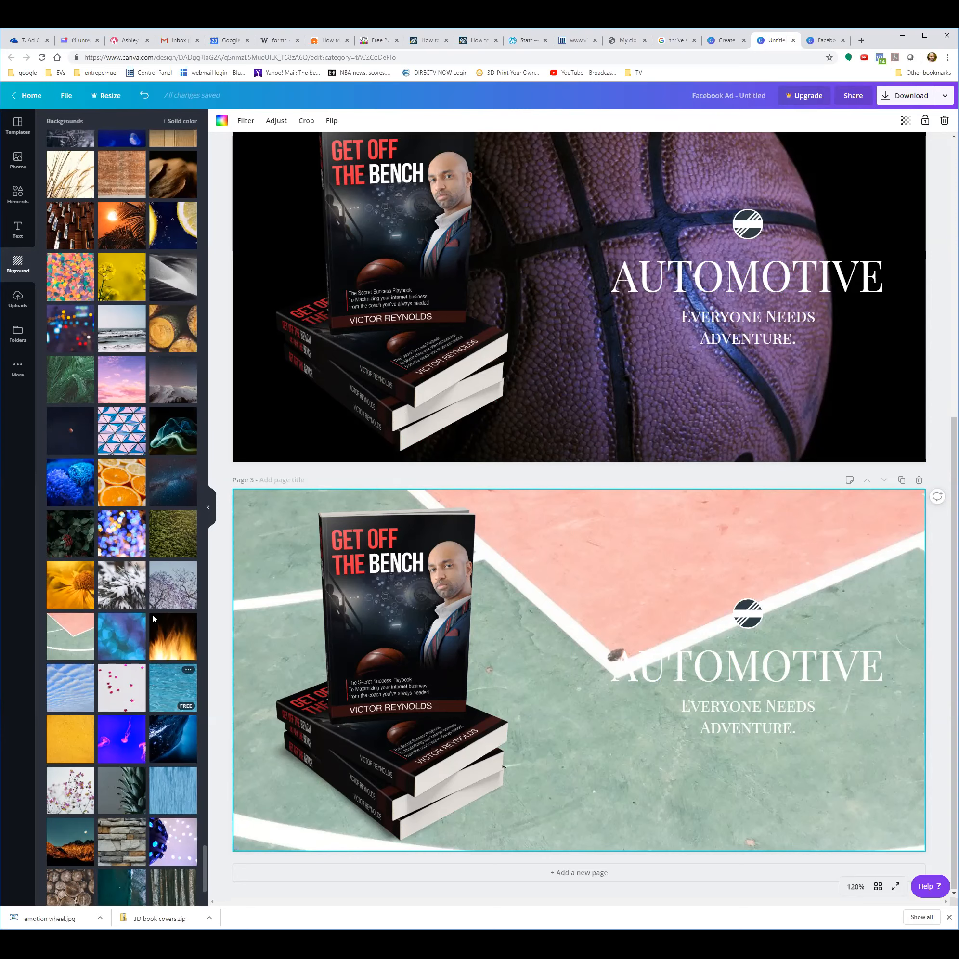
{"action": "scroll", "coordinate": [154, 619], "scroll_direction": "down", "scroll_amount": 5}
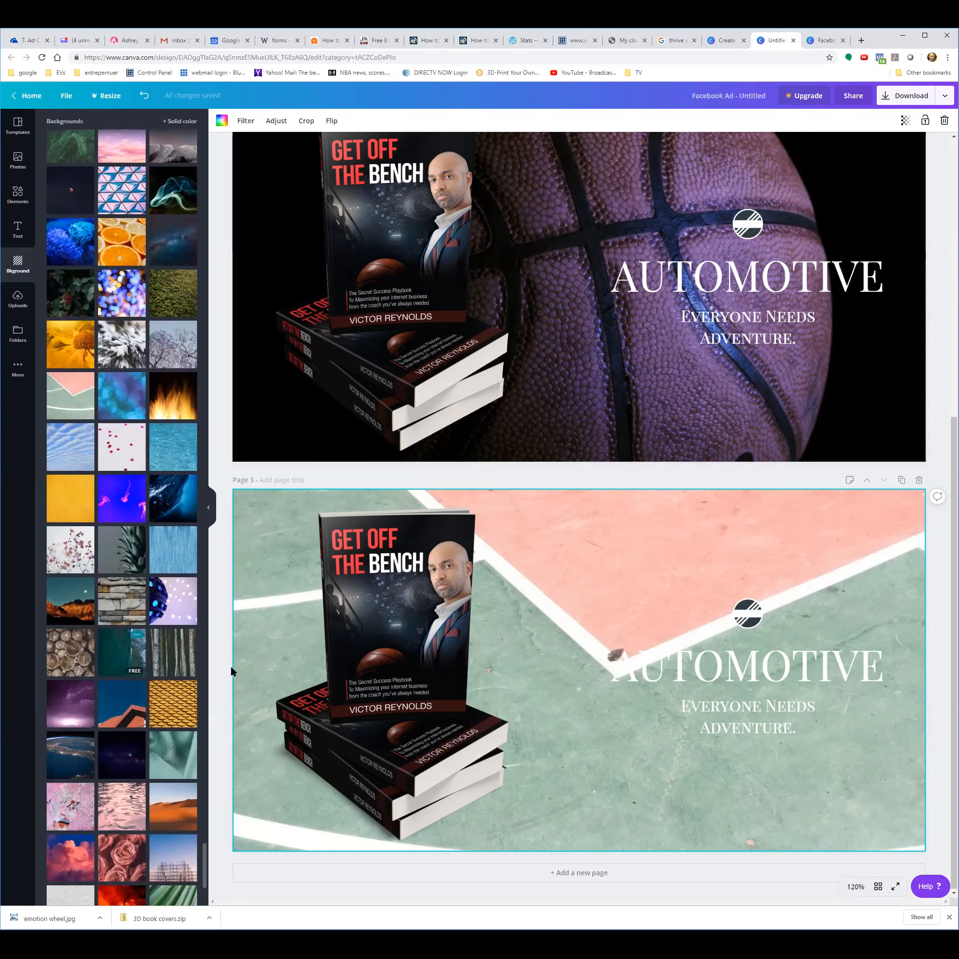
{"action": "scroll", "coordinate": [182, 670], "scroll_direction": "down", "scroll_amount": 2}
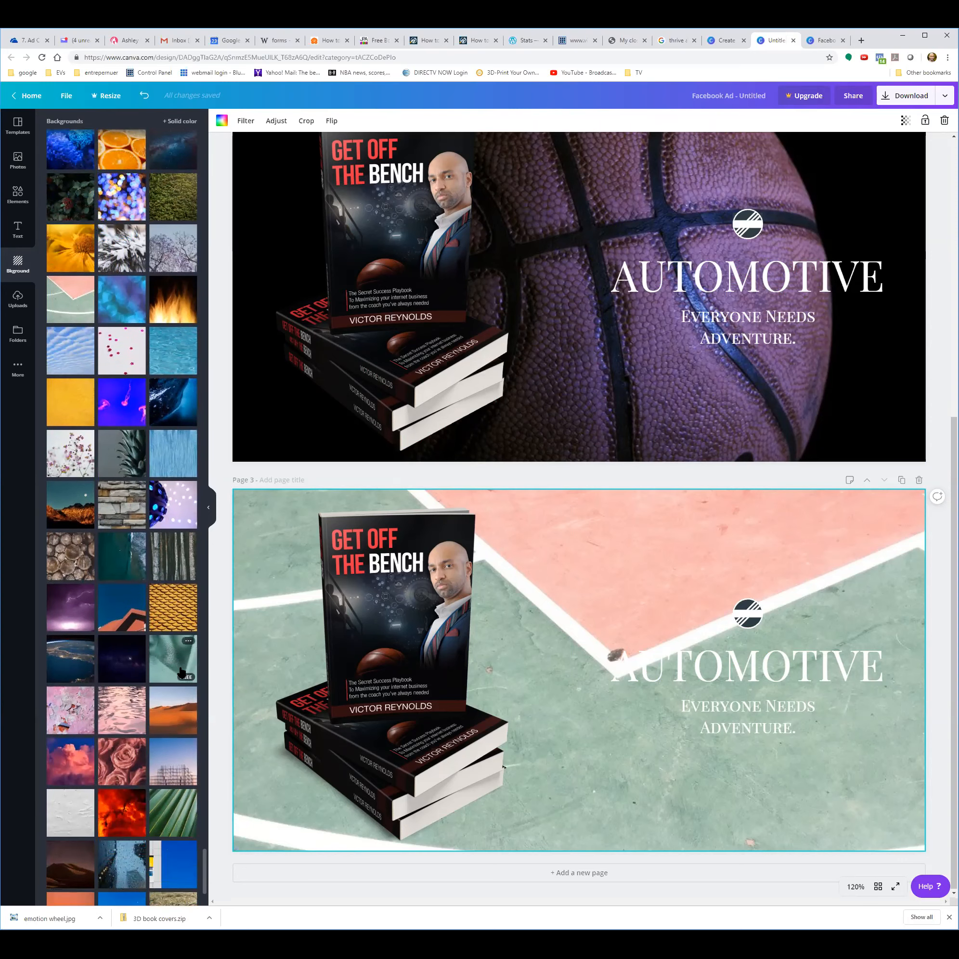
{"action": "scroll", "coordinate": [182, 672], "scroll_direction": "down", "scroll_amount": 3}
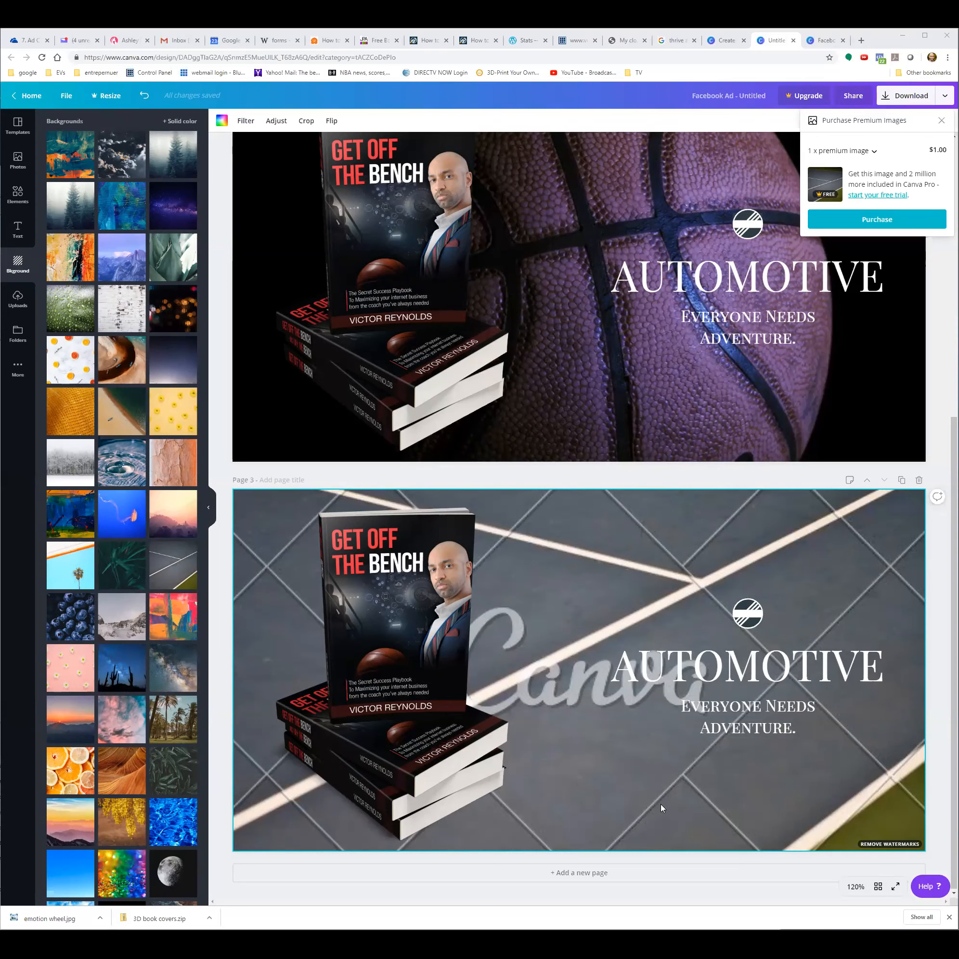
{"action": "left_click", "coordinate": [130, 576]}
{"action": "left_click", "coordinate": [130, 576]}
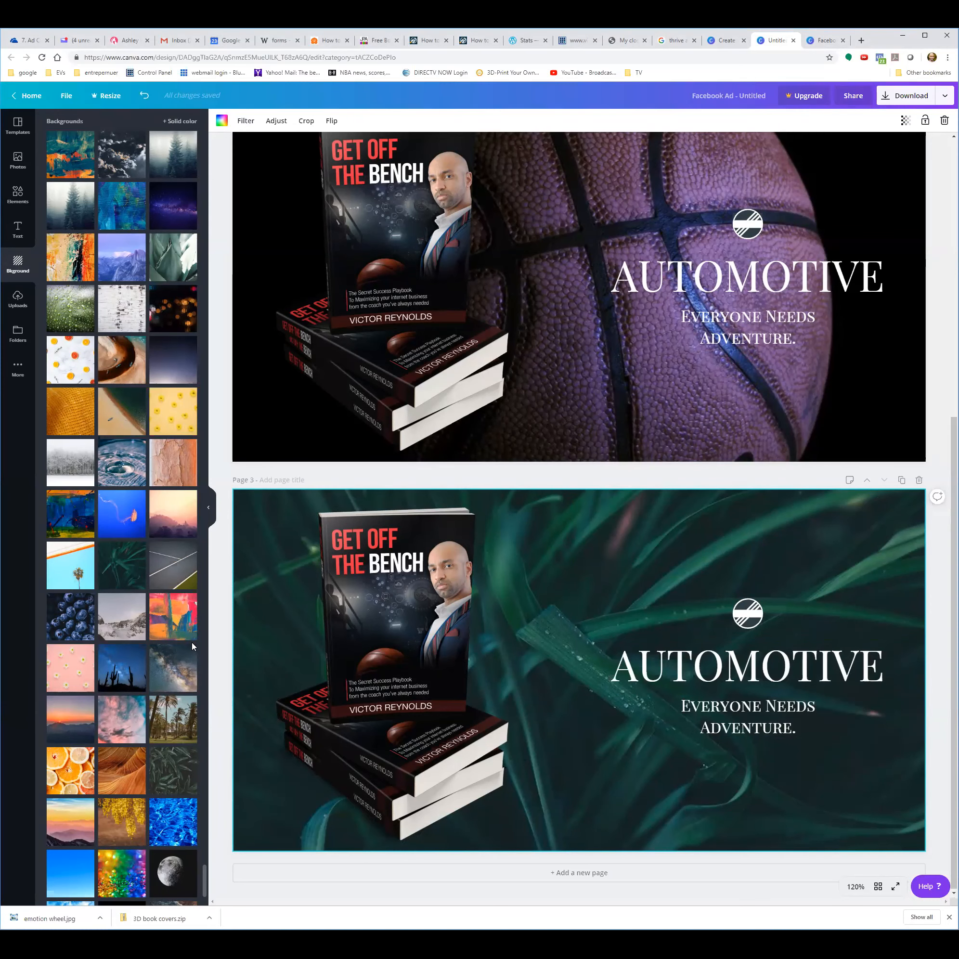
{"action": "left_click", "coordinate": [170, 567]}
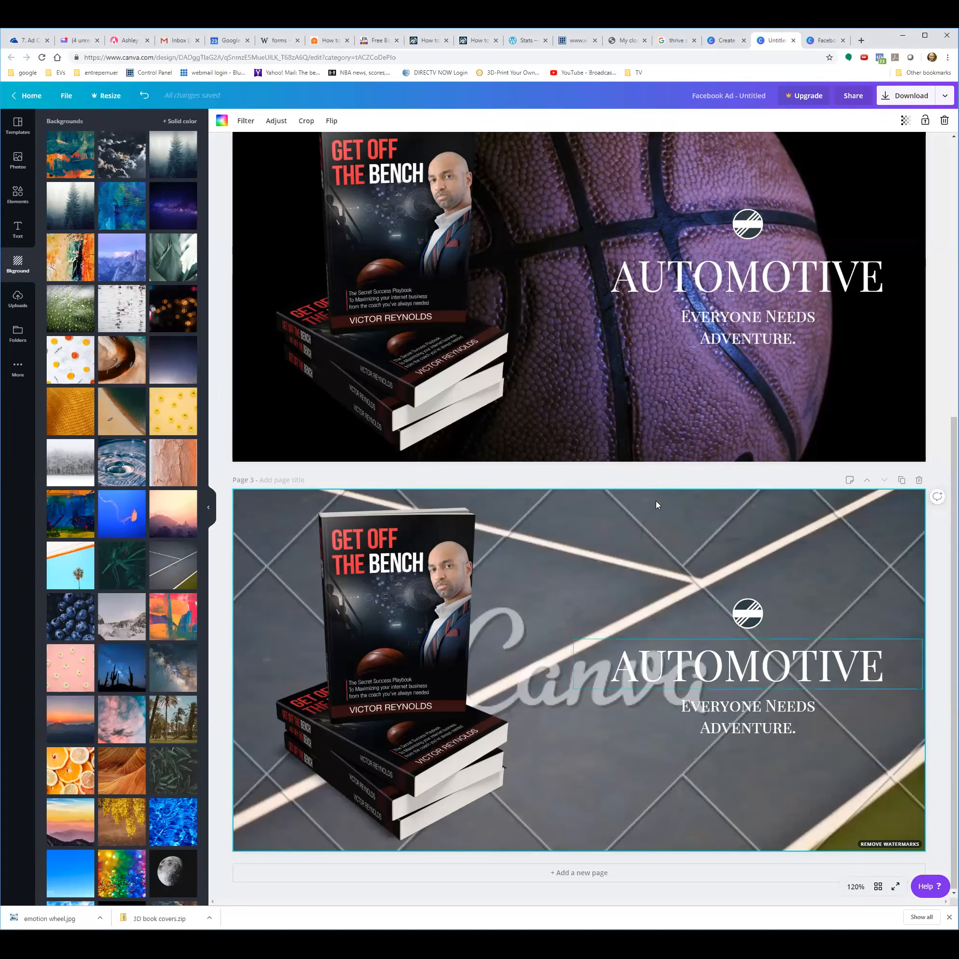
{"action": "left_click", "coordinate": [877, 847]}
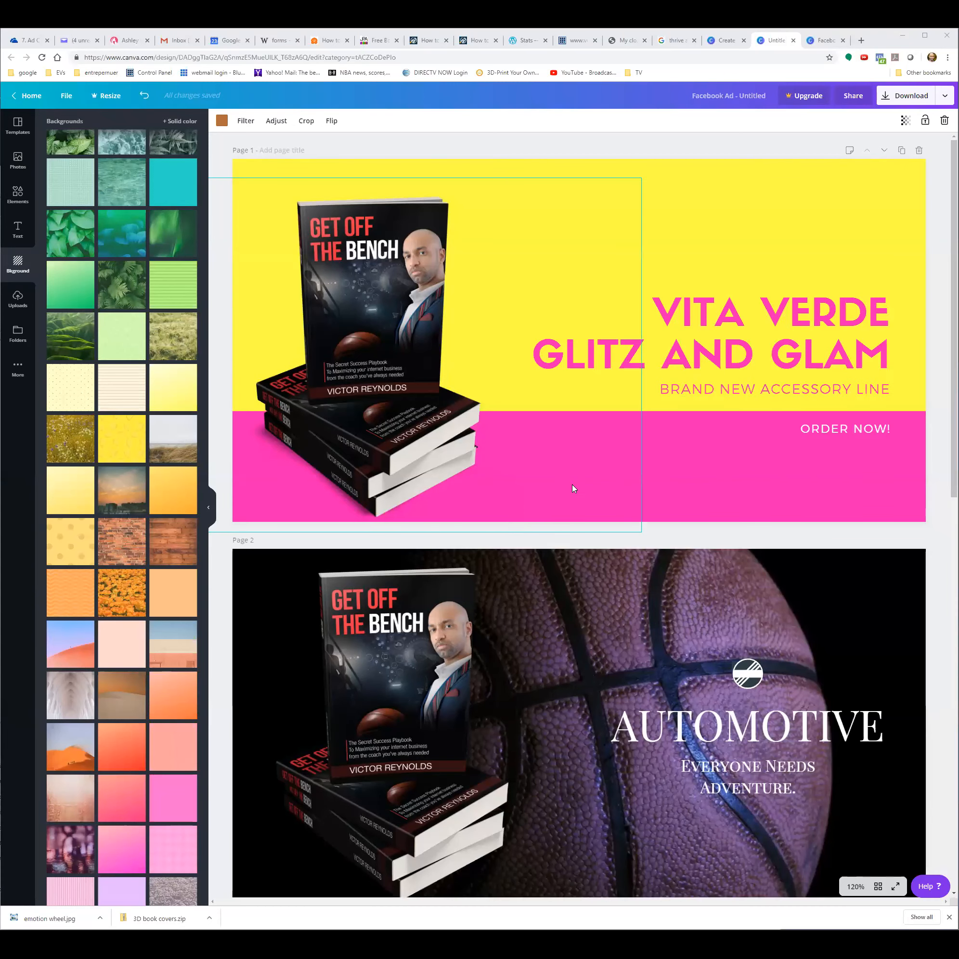
Step: Review the four ad pages, from the yellow and pink Vita Verde design to the orange gradient variation
{"action": "scroll", "coordinate": [740, 406], "scroll_direction": "down", "scroll_amount": 3}
{"action": "scroll", "coordinate": [728, 424], "scroll_direction": "down", "scroll_amount": 10}
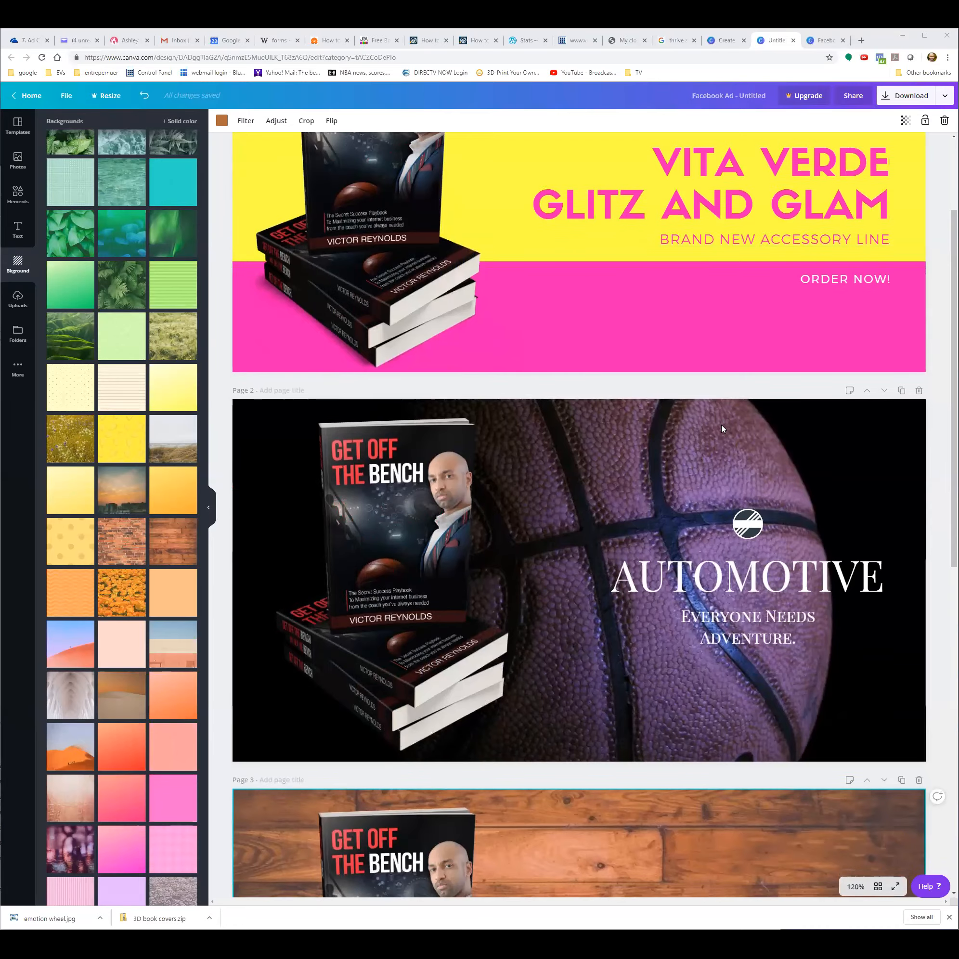
{"action": "scroll", "coordinate": [701, 448], "scroll_direction": "down", "scroll_amount": 5}
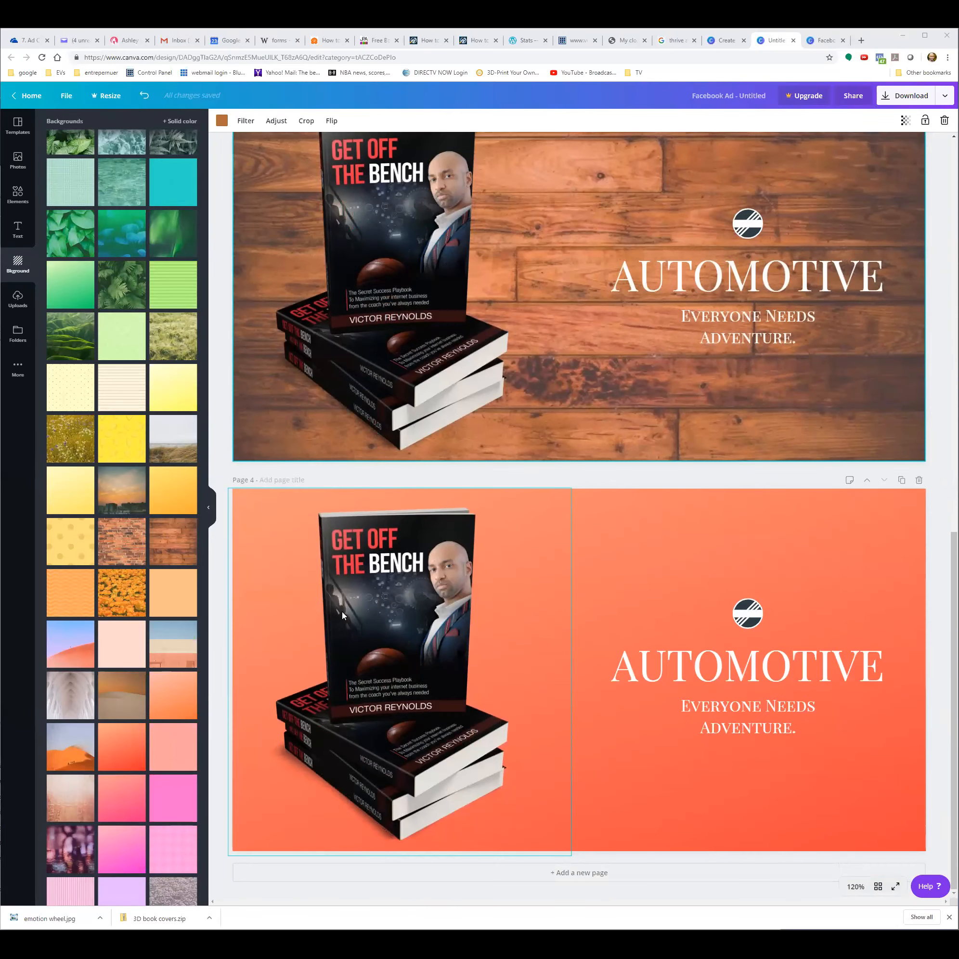
{"action": "scroll", "coordinate": [394, 684], "scroll_direction": "up", "scroll_amount": 7}
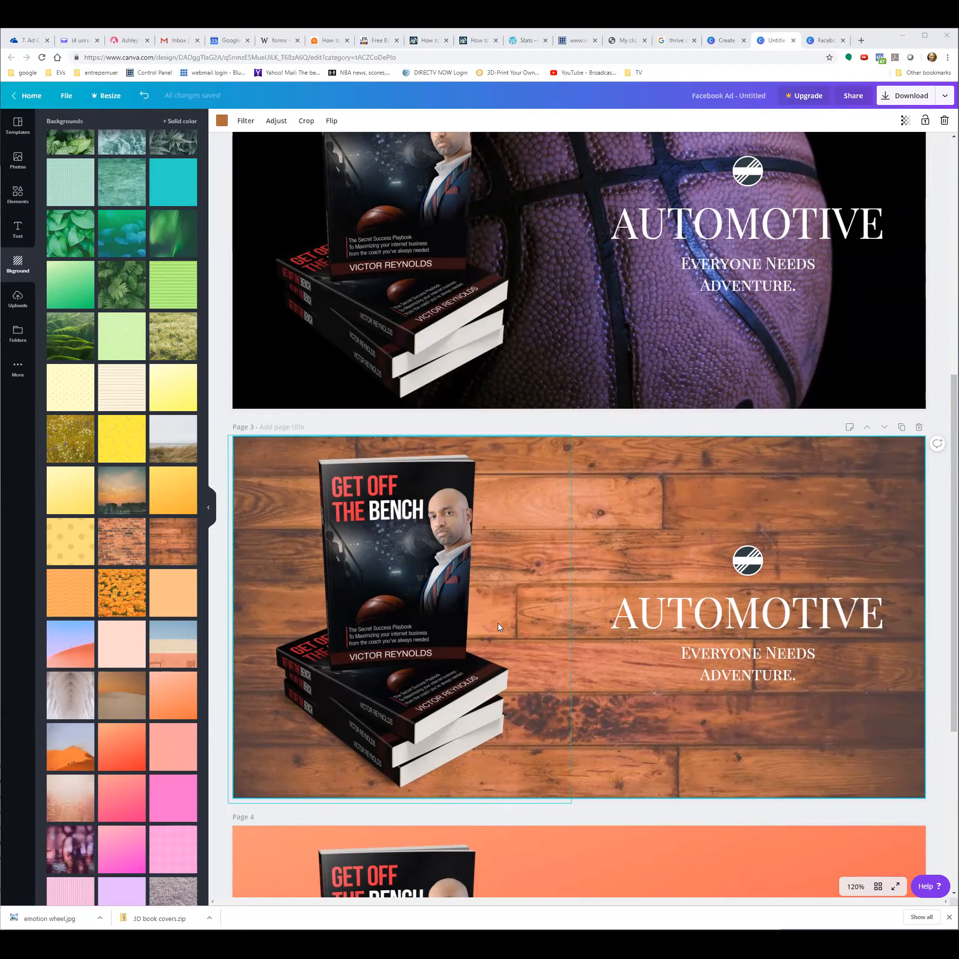
{"action": "scroll", "coordinate": [428, 590], "scroll_direction": "up", "scroll_amount": 8}
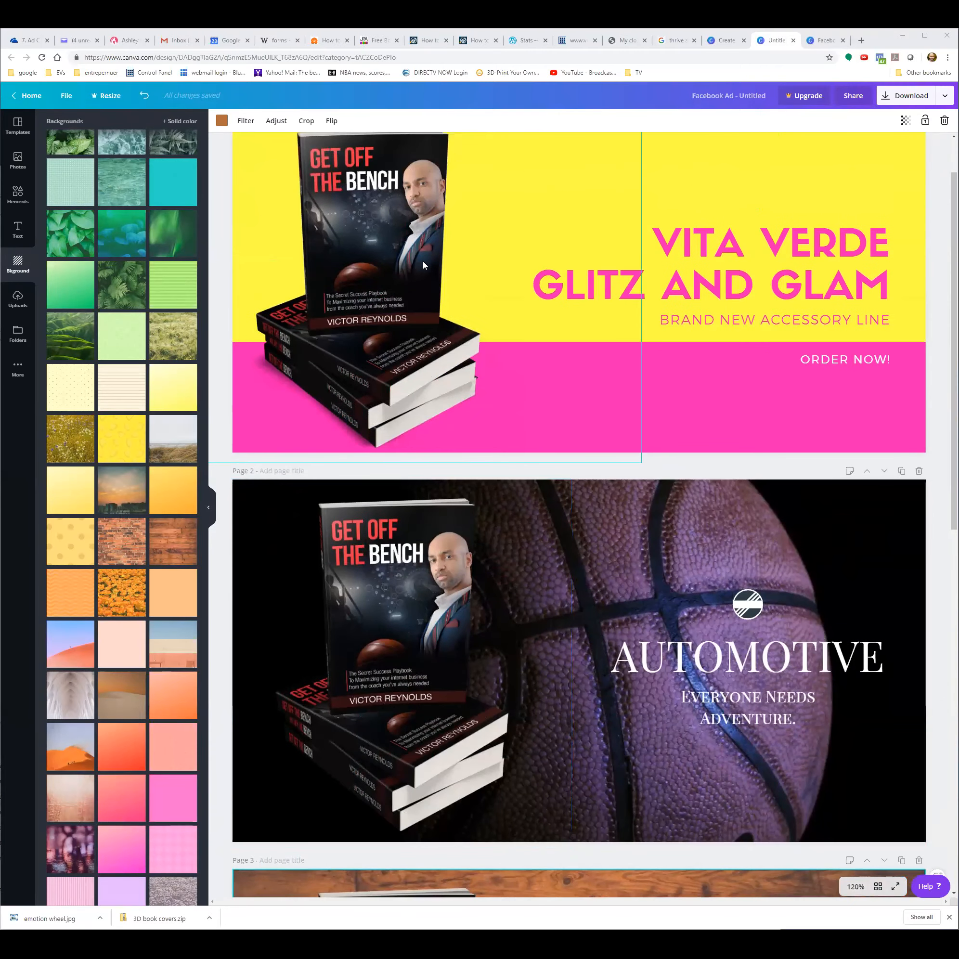
{"action": "scroll", "coordinate": [358, 374], "scroll_direction": "up", "scroll_amount": 1}
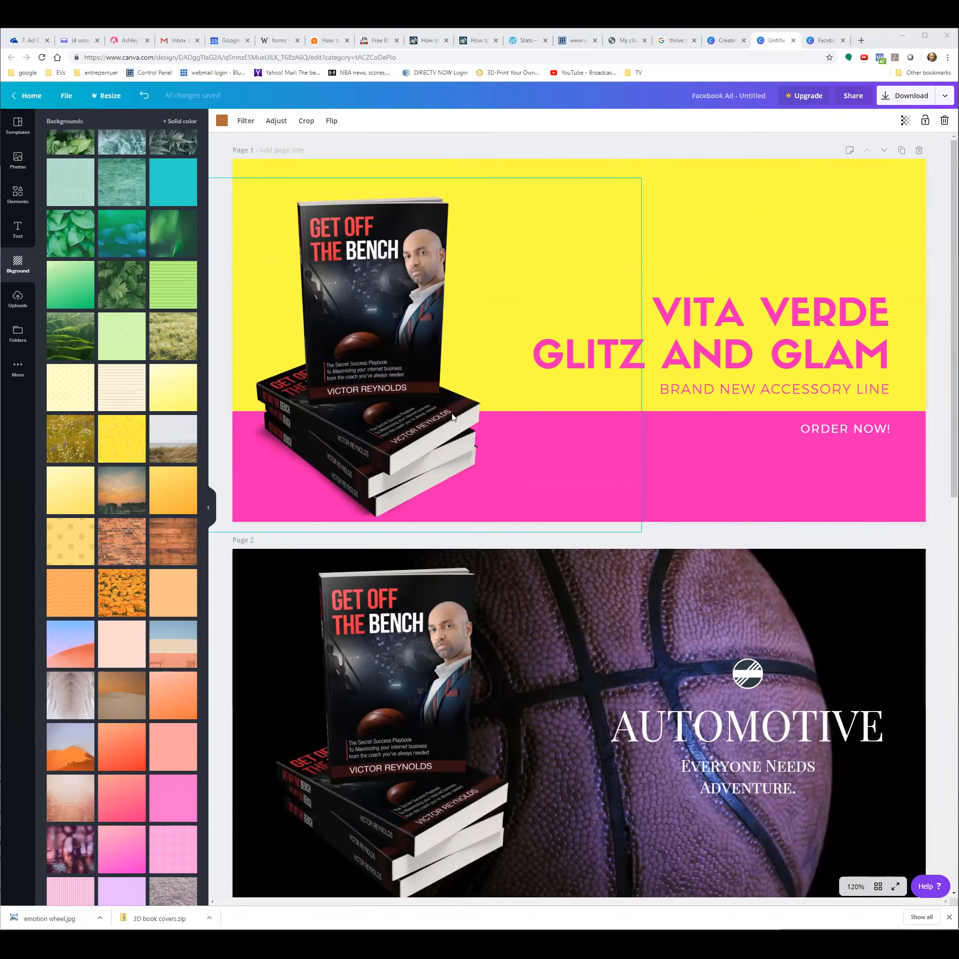
{"action": "scroll", "coordinate": [416, 431], "scroll_direction": "down", "scroll_amount": 15}
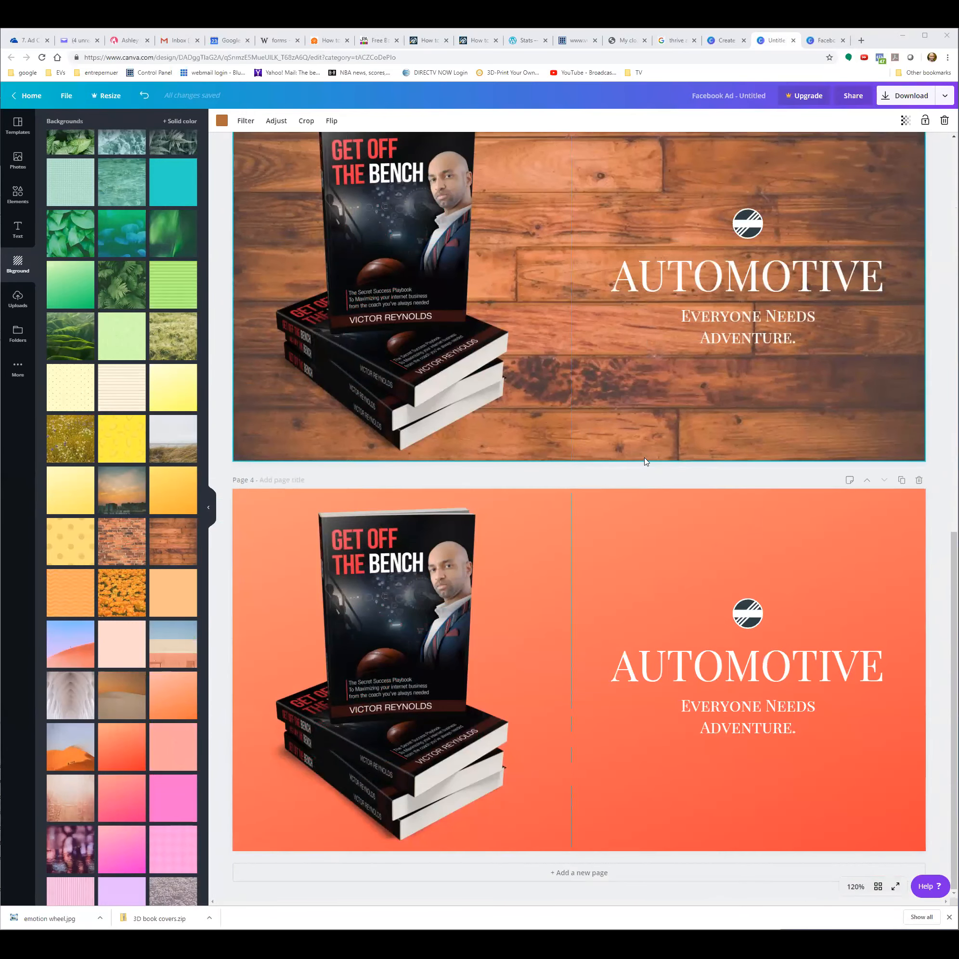
{"action": "scroll", "coordinate": [609, 439], "scroll_direction": "up", "scroll_amount": 10}
{"action": "scroll", "coordinate": [609, 438], "scroll_direction": "up", "scroll_amount": 4}
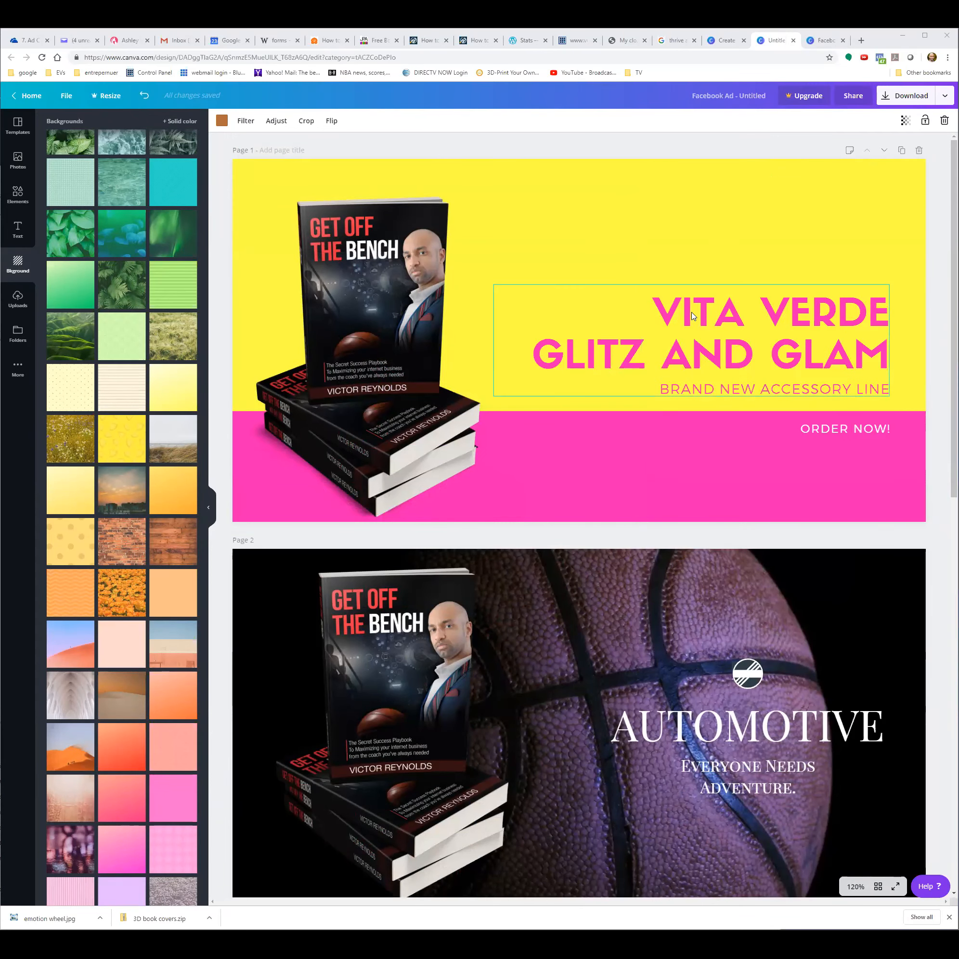
Step: Search the colors for "red", try several red shades on page 1's pink band, and set it to the Blue Cruise palette's red
{"action": "left_click", "coordinate": [902, 474]}
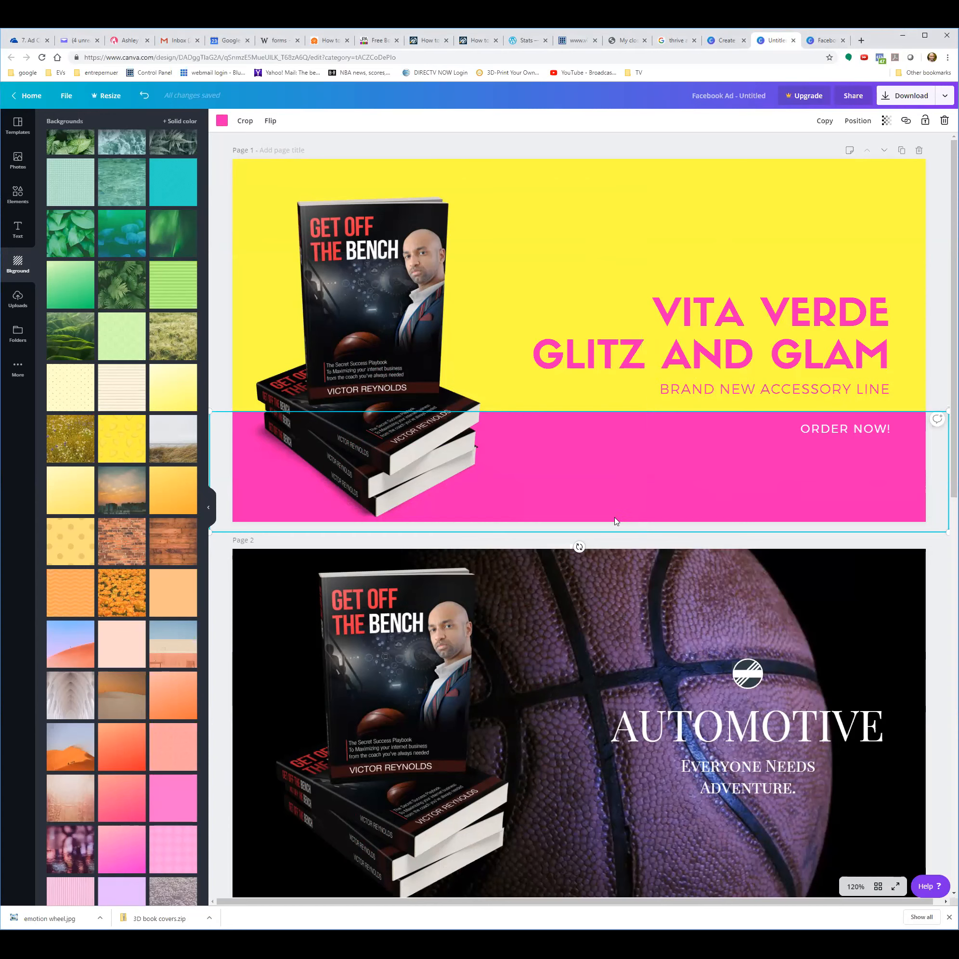
{"action": "left_click", "coordinate": [222, 123]}
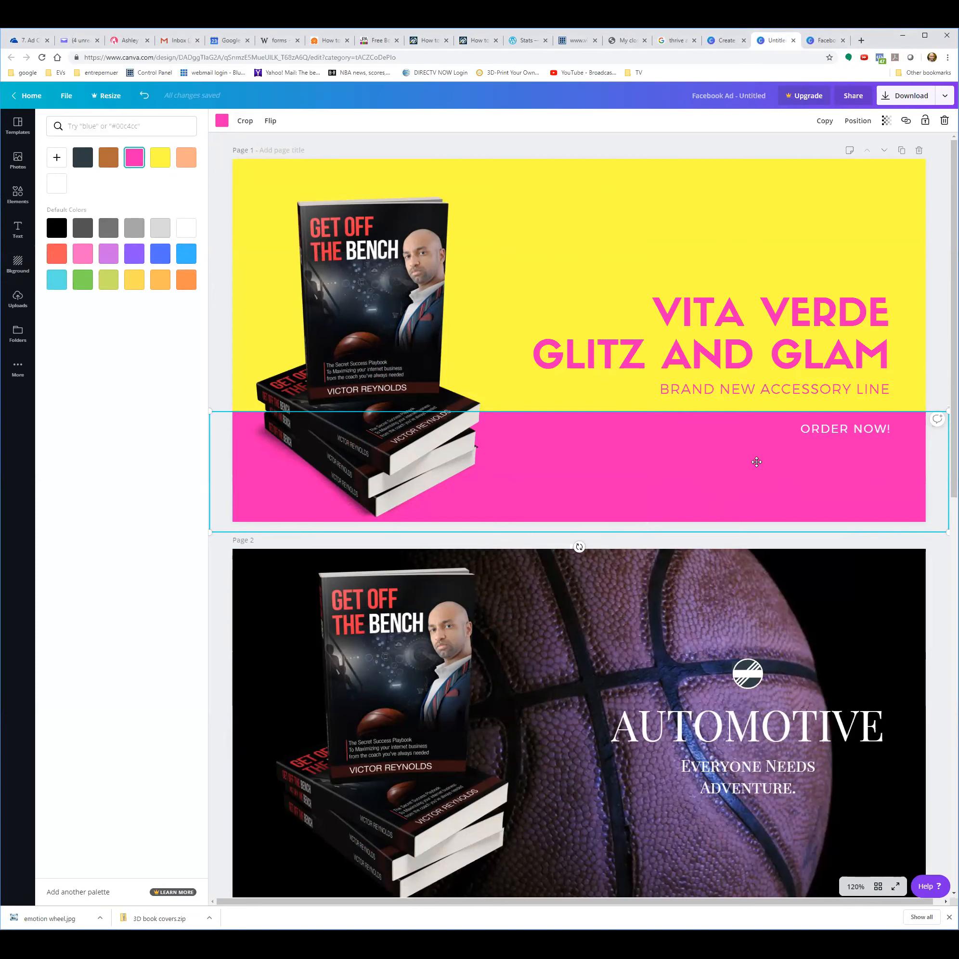
{"action": "left_click", "coordinate": [226, 130]}
{"action": "left_click", "coordinate": [226, 130]}
{"action": "left_click", "coordinate": [165, 127]}
{"action": "type", "text": "red"}
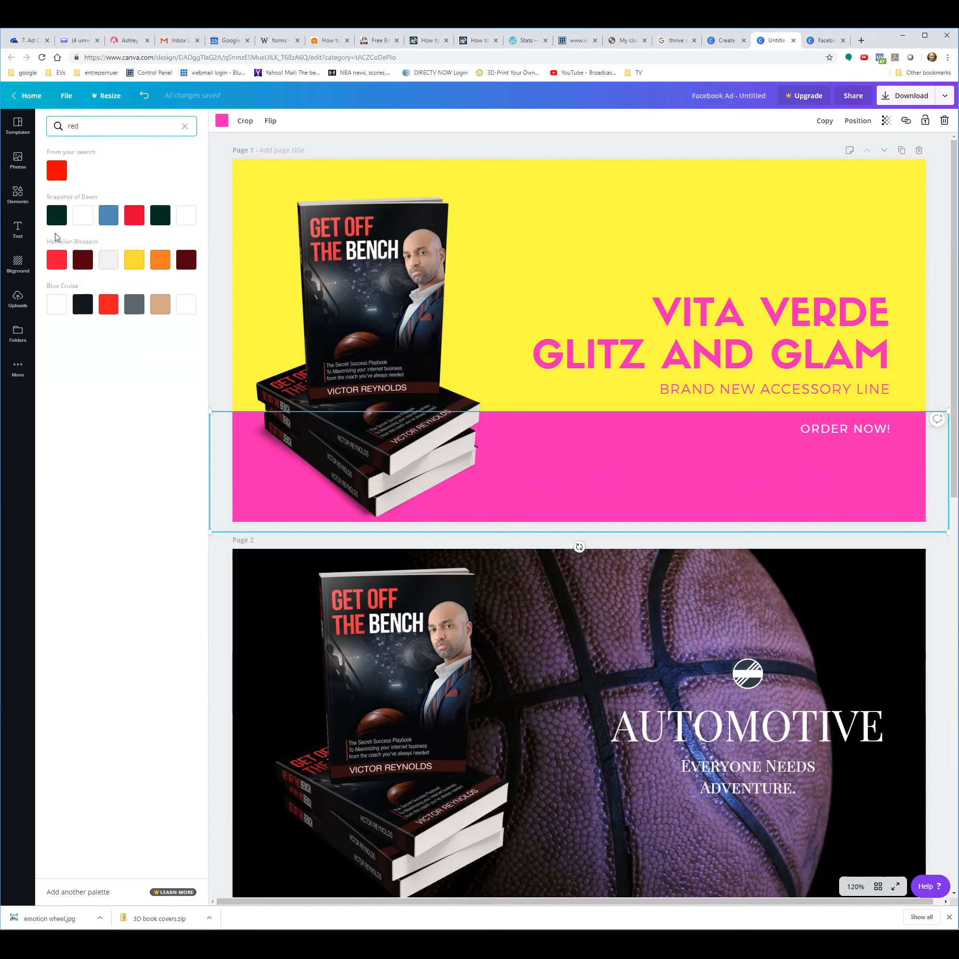
{"action": "left_click", "coordinate": [134, 218]}
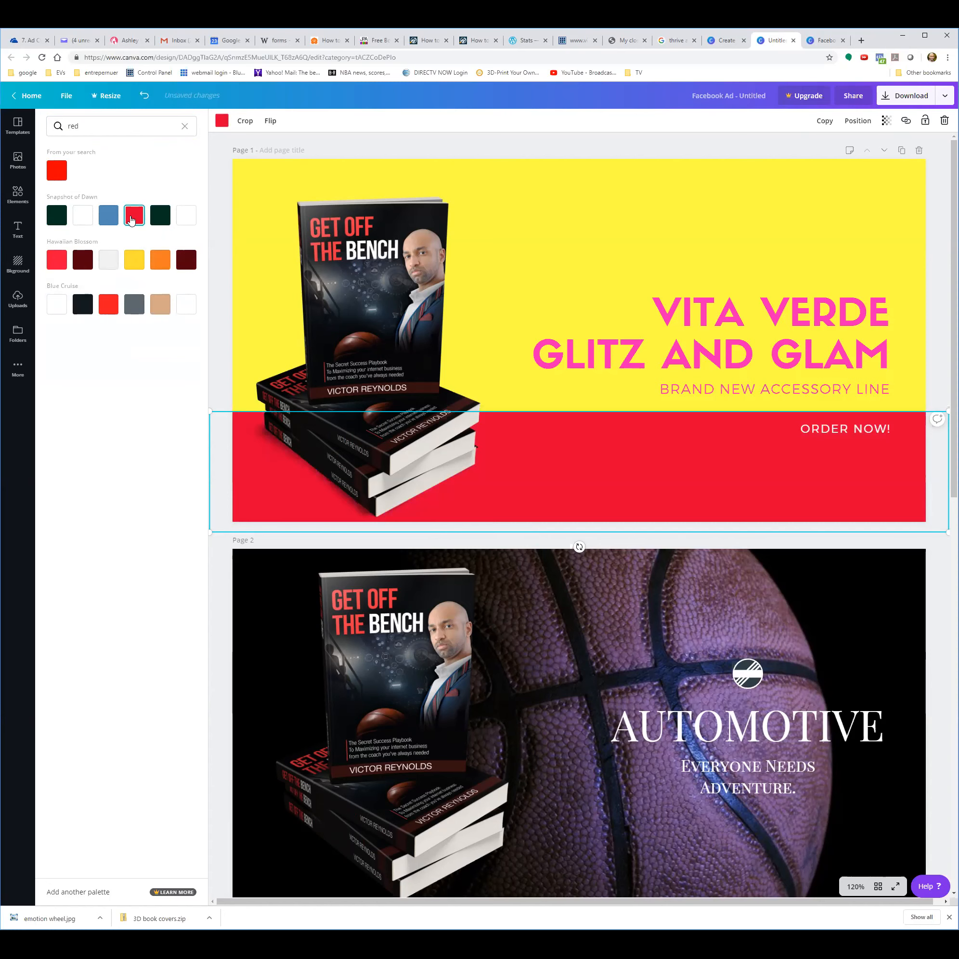
{"action": "left_click", "coordinate": [63, 272]}
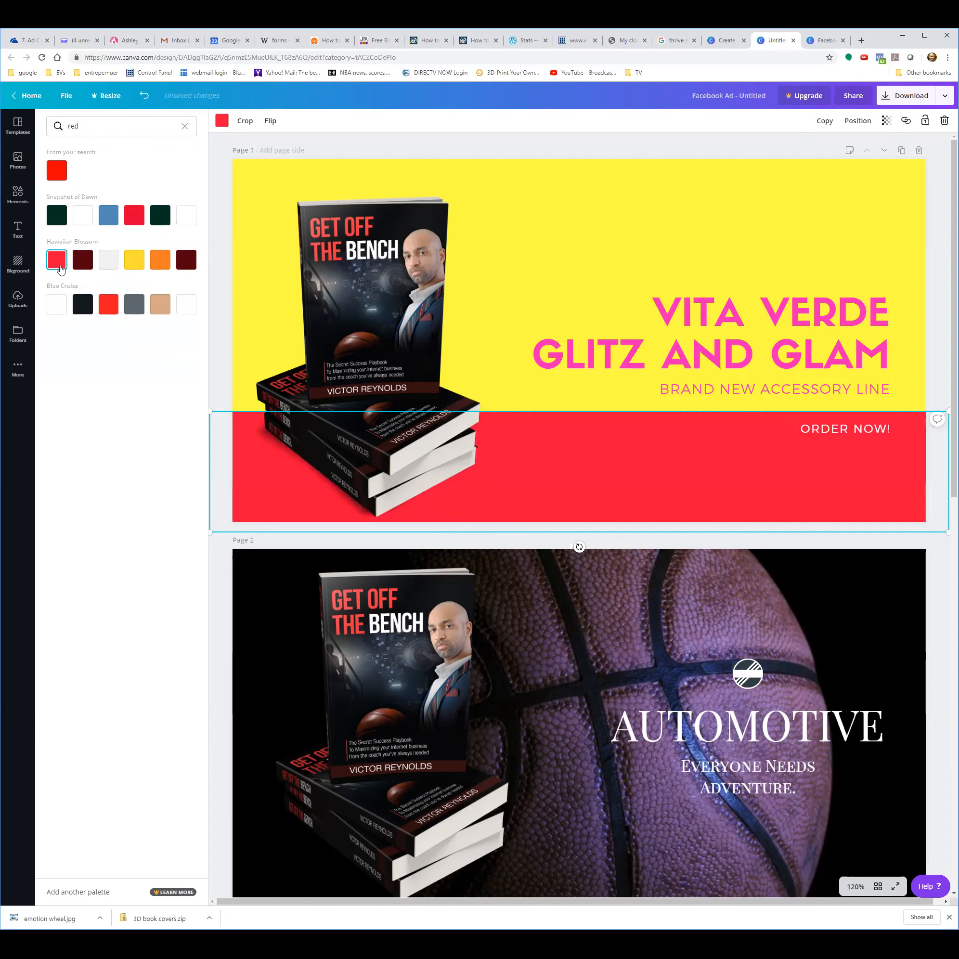
{"action": "left_click", "coordinate": [65, 173]}
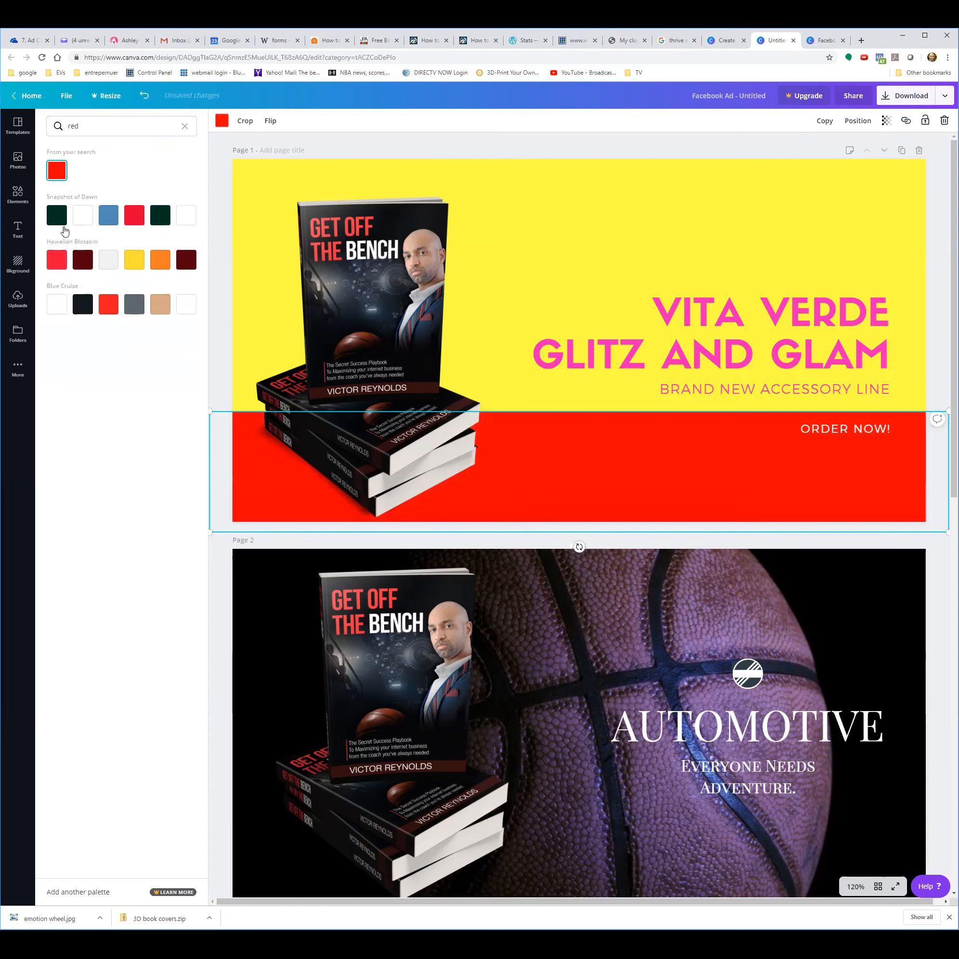
{"action": "left_click", "coordinate": [108, 304]}
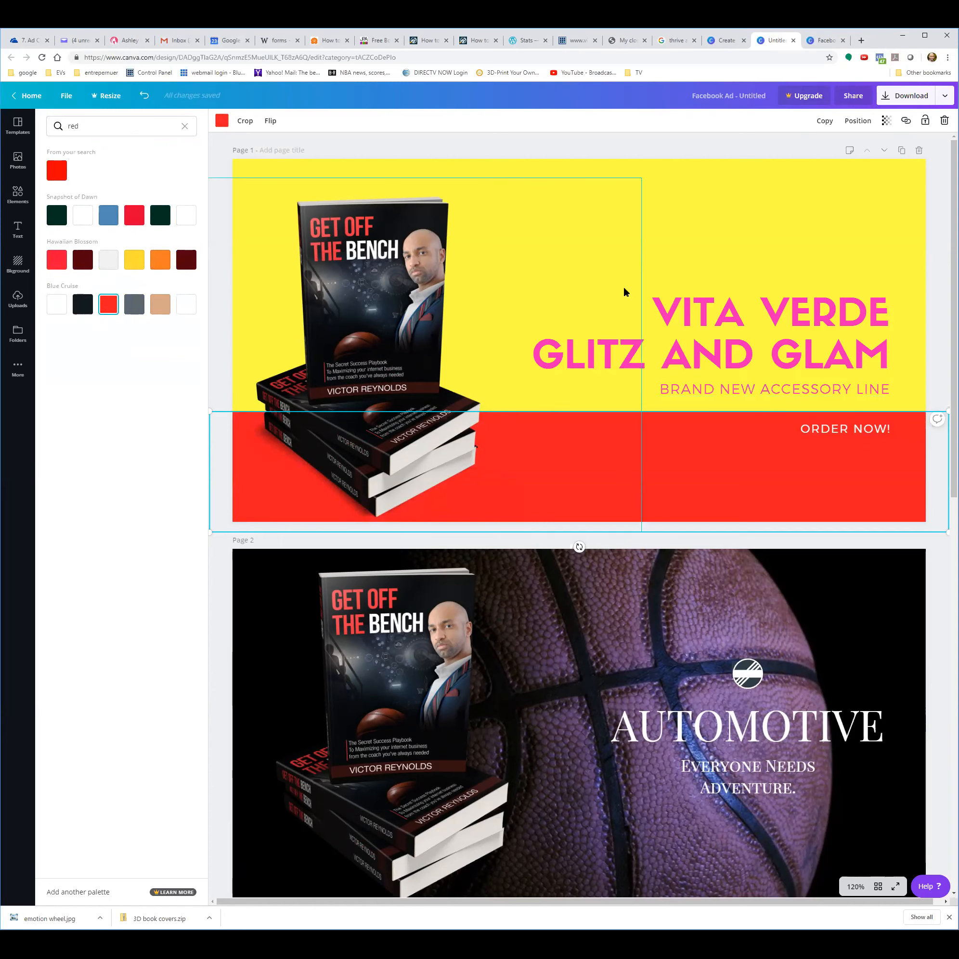
Step: Recolor page 1's pink "Vita Verde Glitz and Glam" heading and "Brand New Accessory Line" tagline in the document's red
{"action": "left_click", "coordinate": [726, 308]}
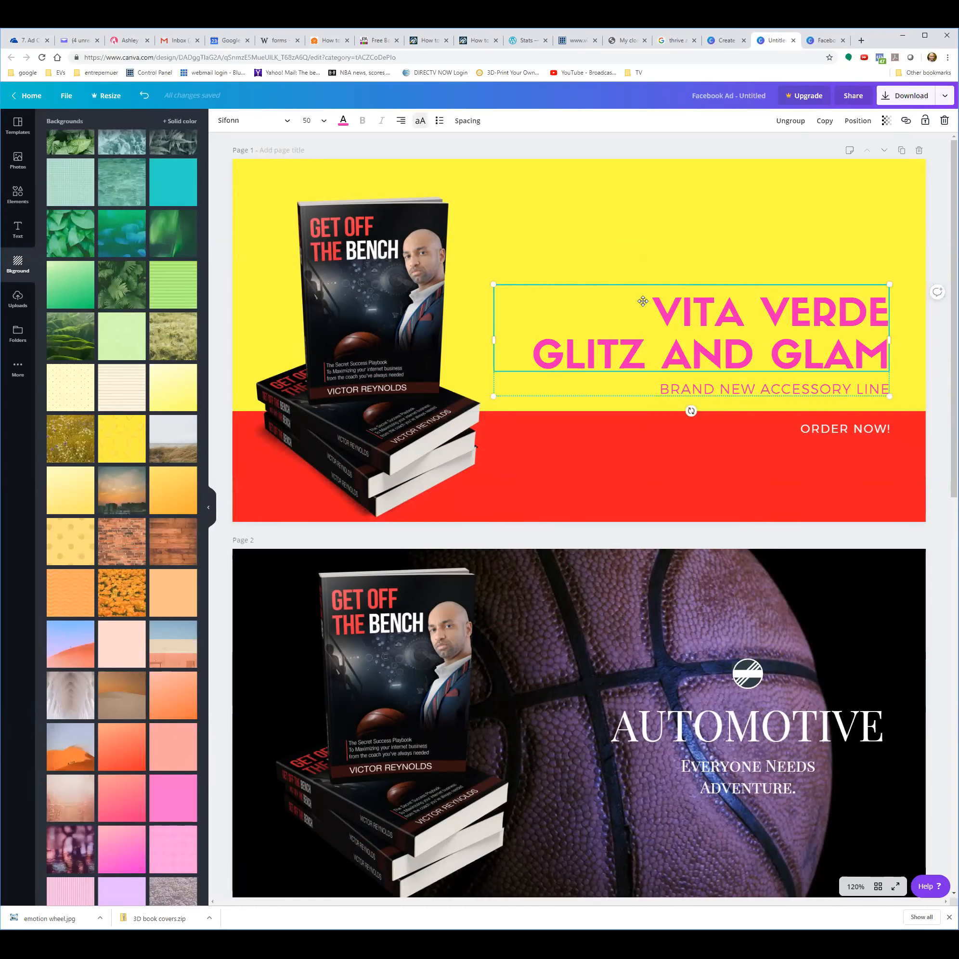
{"action": "left_click", "coordinate": [873, 479]}
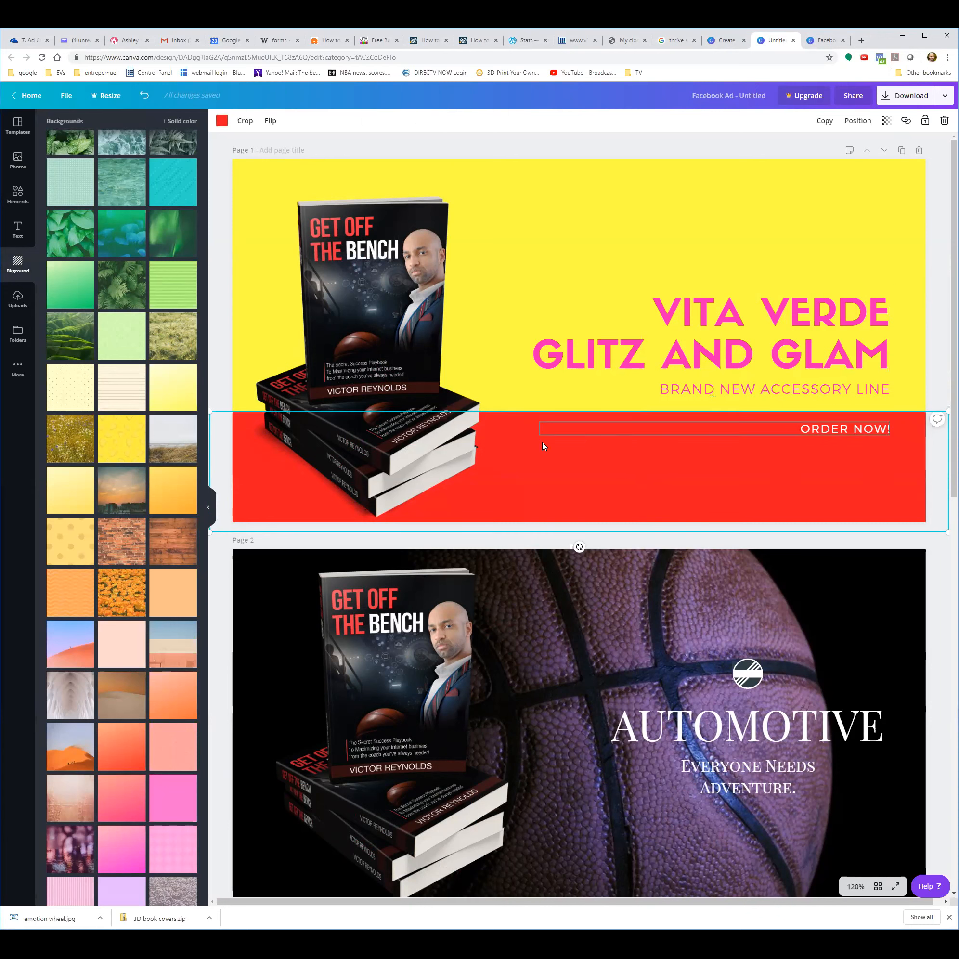
{"action": "left_click", "coordinate": [659, 307]}
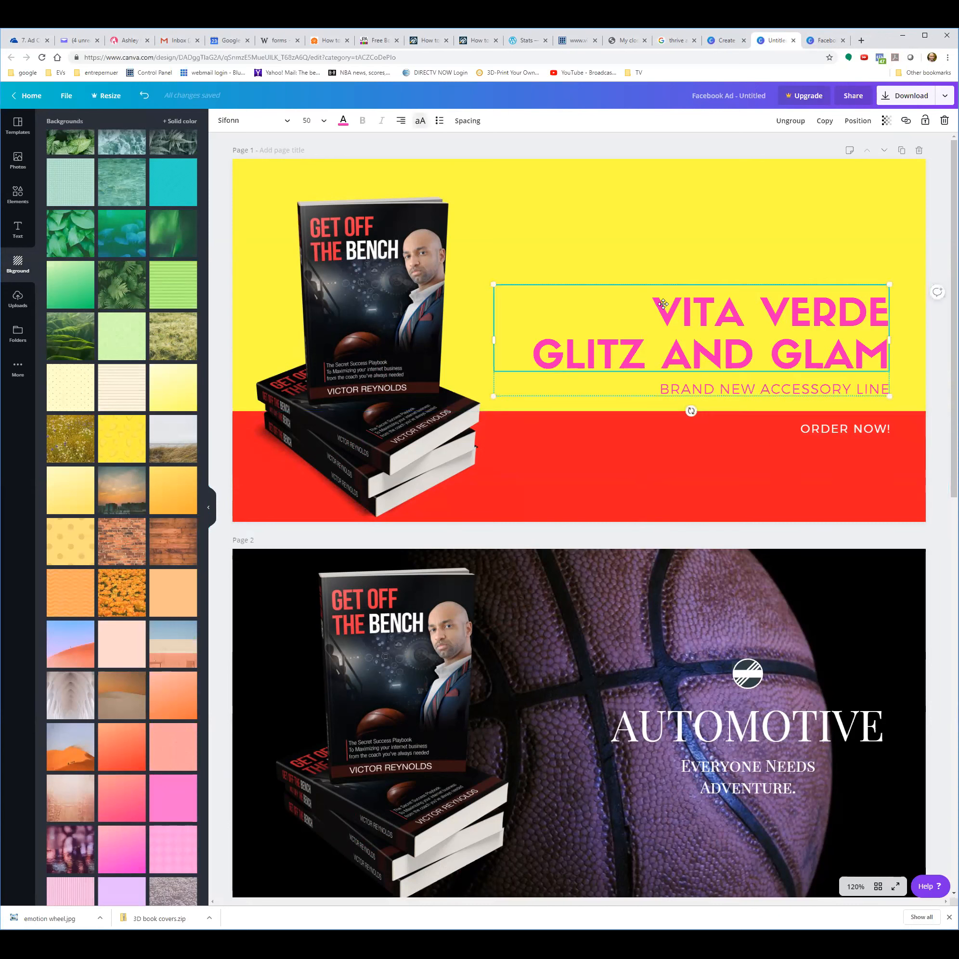
{"action": "left_click", "coordinate": [343, 121]}
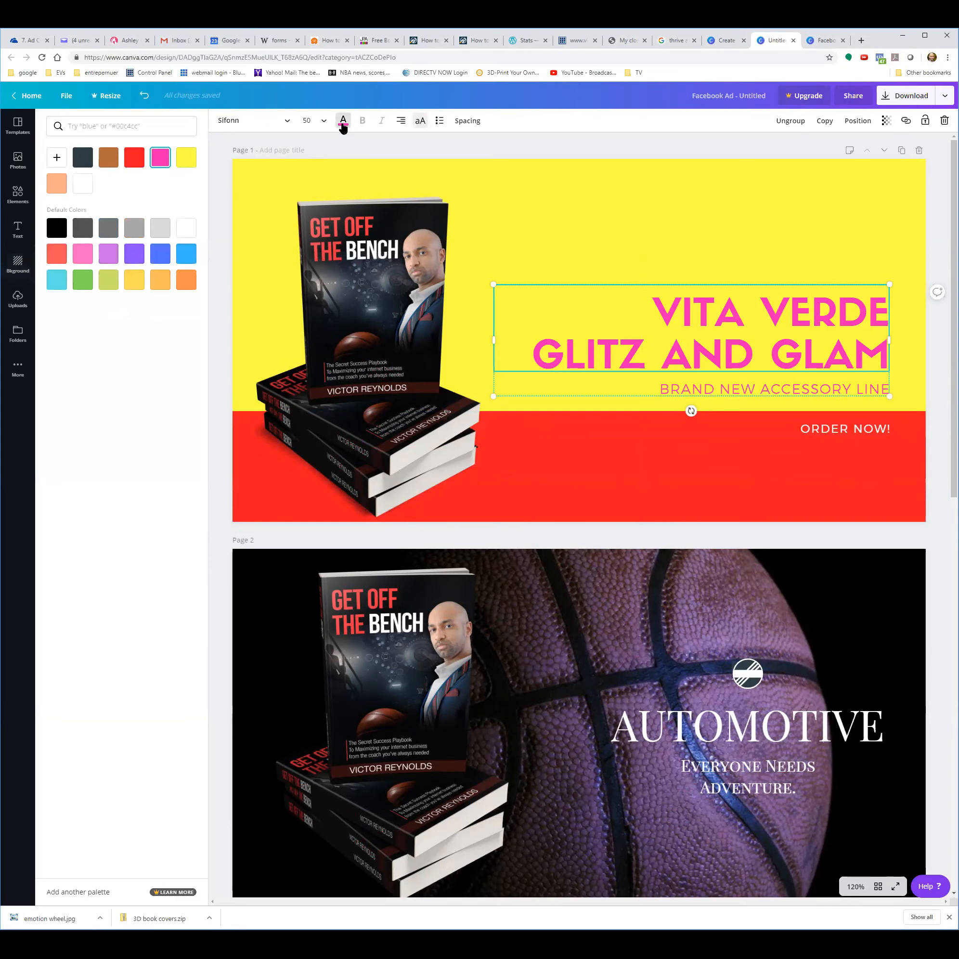
{"action": "left_click", "coordinate": [135, 161]}
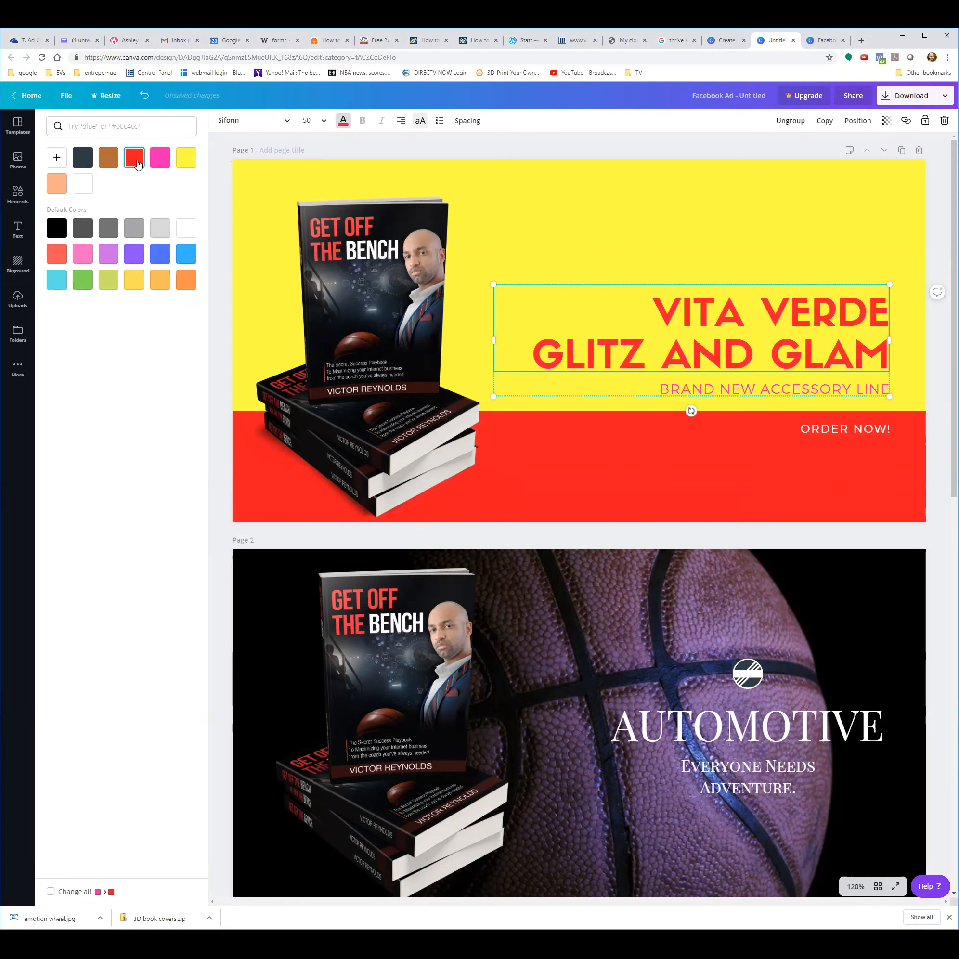
{"action": "left_click", "coordinate": [824, 389]}
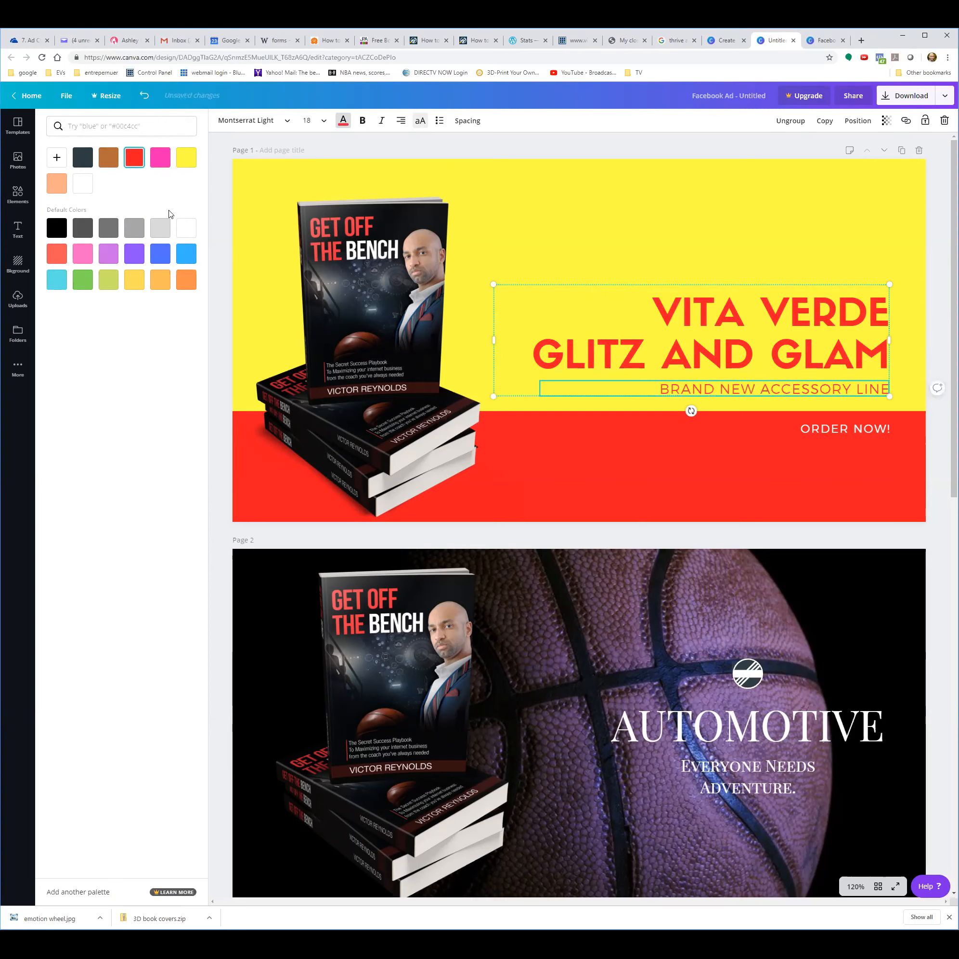
{"action": "left_click", "coordinate": [749, 466]}
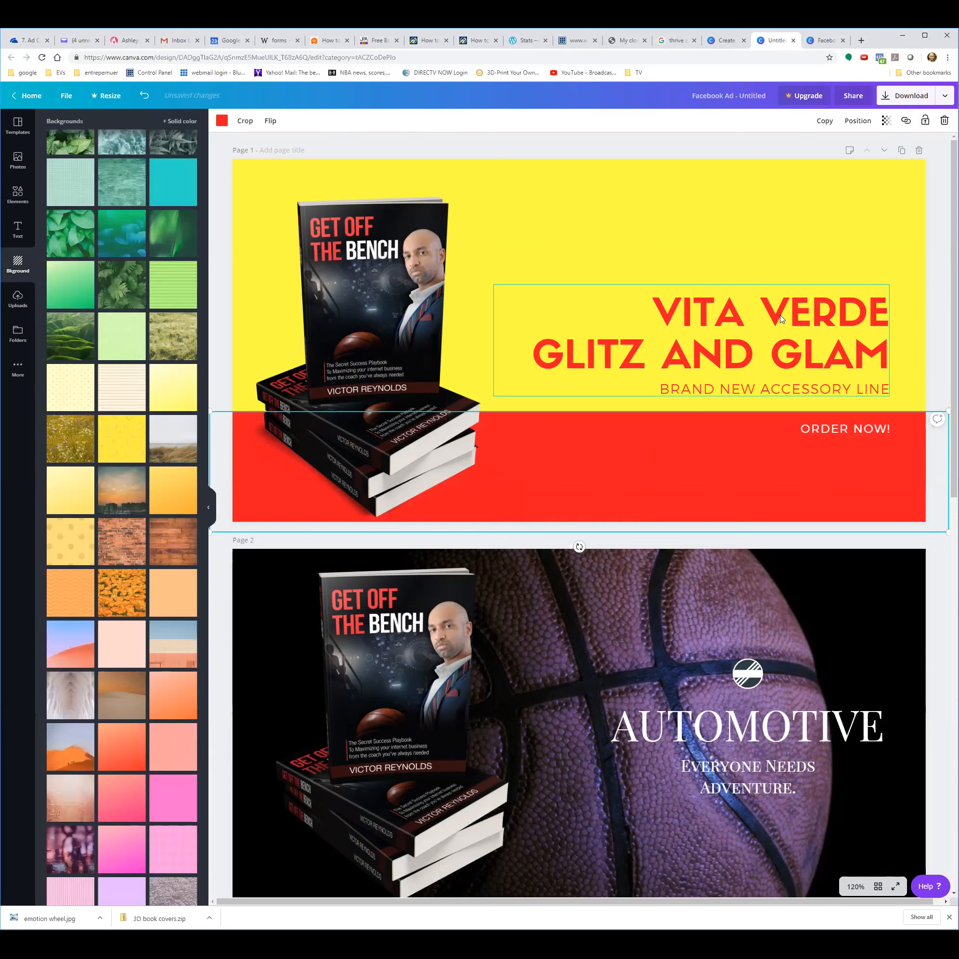
Step: Replace page 1's "Vita Verde Glitz and Glam" heading with "GET YOUR COPY NOW"
{"action": "left_click", "coordinate": [695, 312]}
{"action": "left_click", "coordinate": [671, 310]}
{"action": "left_click", "coordinate": [660, 309]}
{"action": "left_click_drag", "start_coordinate": [660, 309], "coordinate": [882, 358]}
{"action": "type", "text": "GET YOUER"}
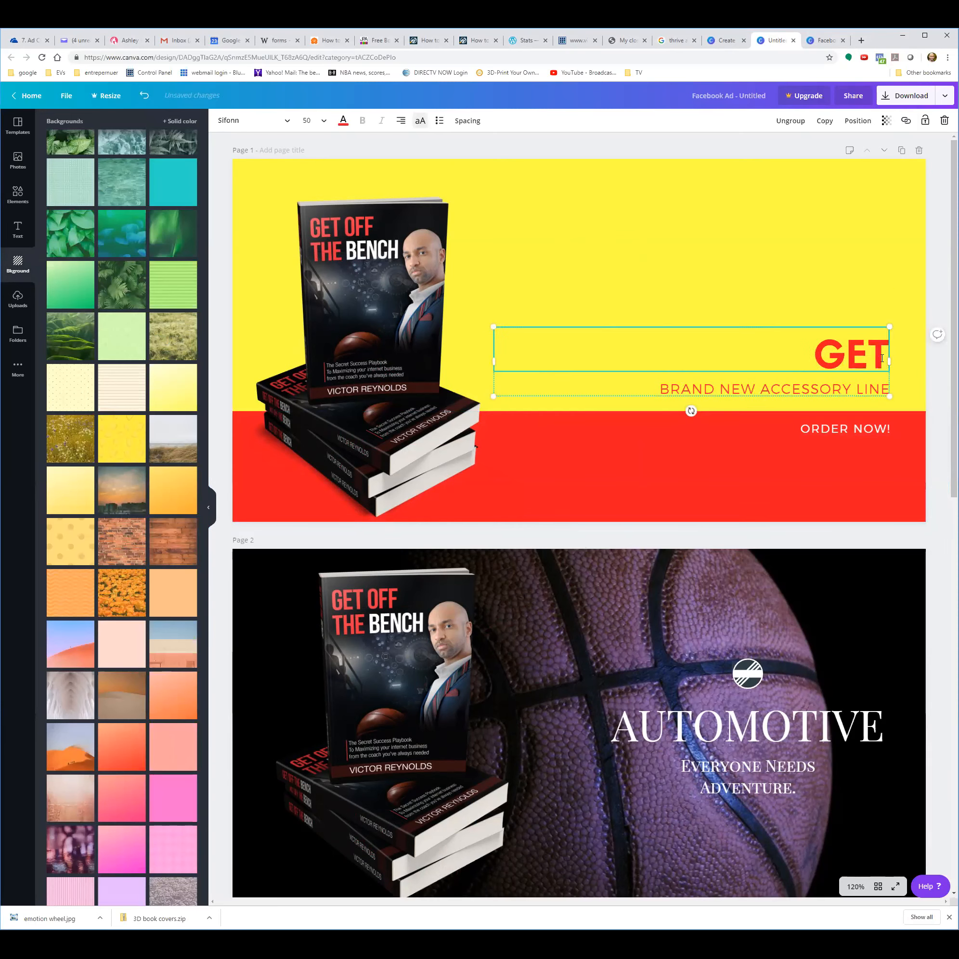
{"action": "type", "text": "NOW"}
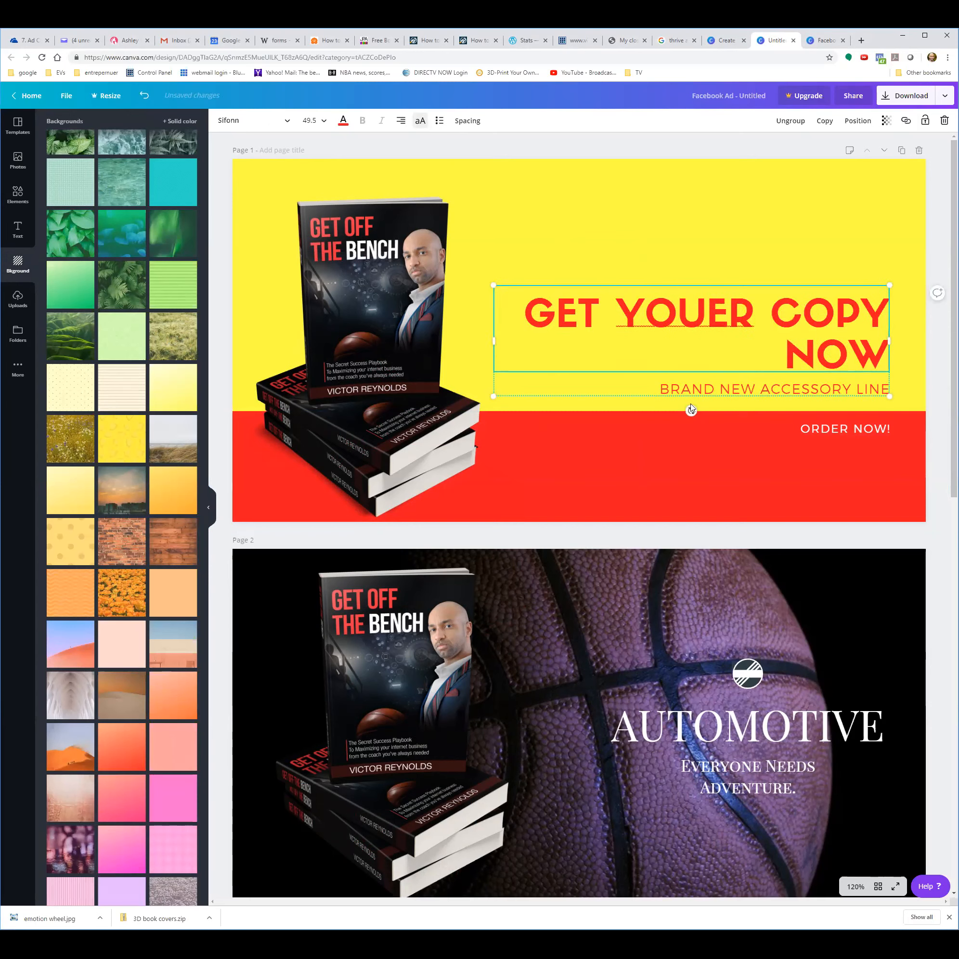
{"action": "left_click", "coordinate": [728, 317]}
{"action": "key", "text": "BackSpace"}
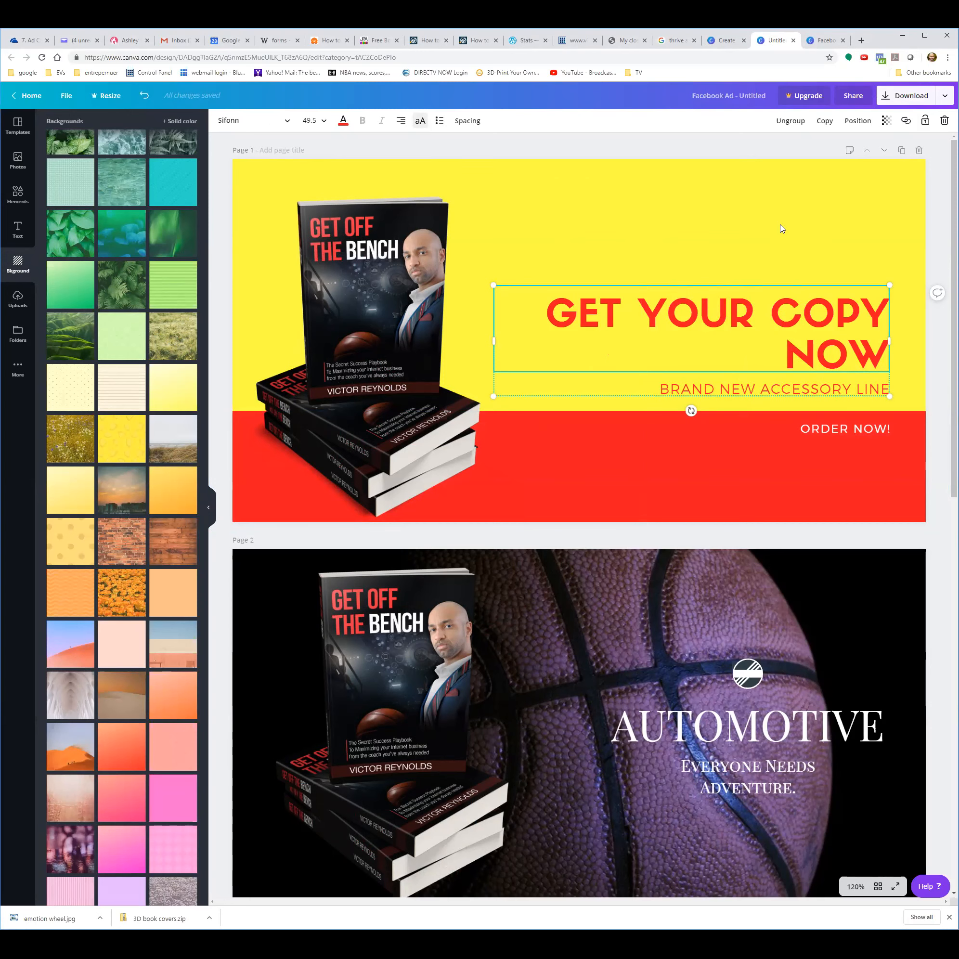
Step: Replace page 2's "Automotive" heading with "Are you ready to get off teh bench?", with a line break after "ready"
{"action": "scroll", "coordinate": [690, 398], "scroll_direction": "down", "scroll_amount": 4}
{"action": "left_click", "coordinate": [763, 537]}
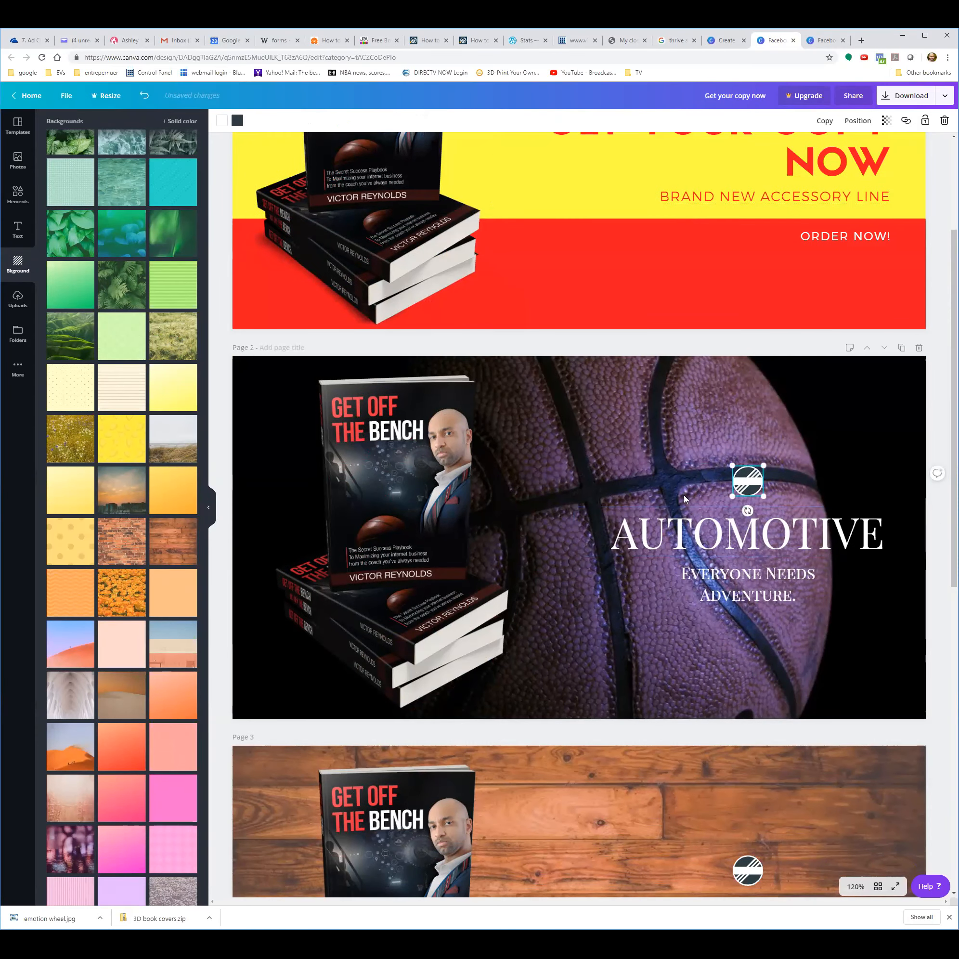
{"action": "left_click_drag", "start_coordinate": [612, 532], "coordinate": [884, 532]}
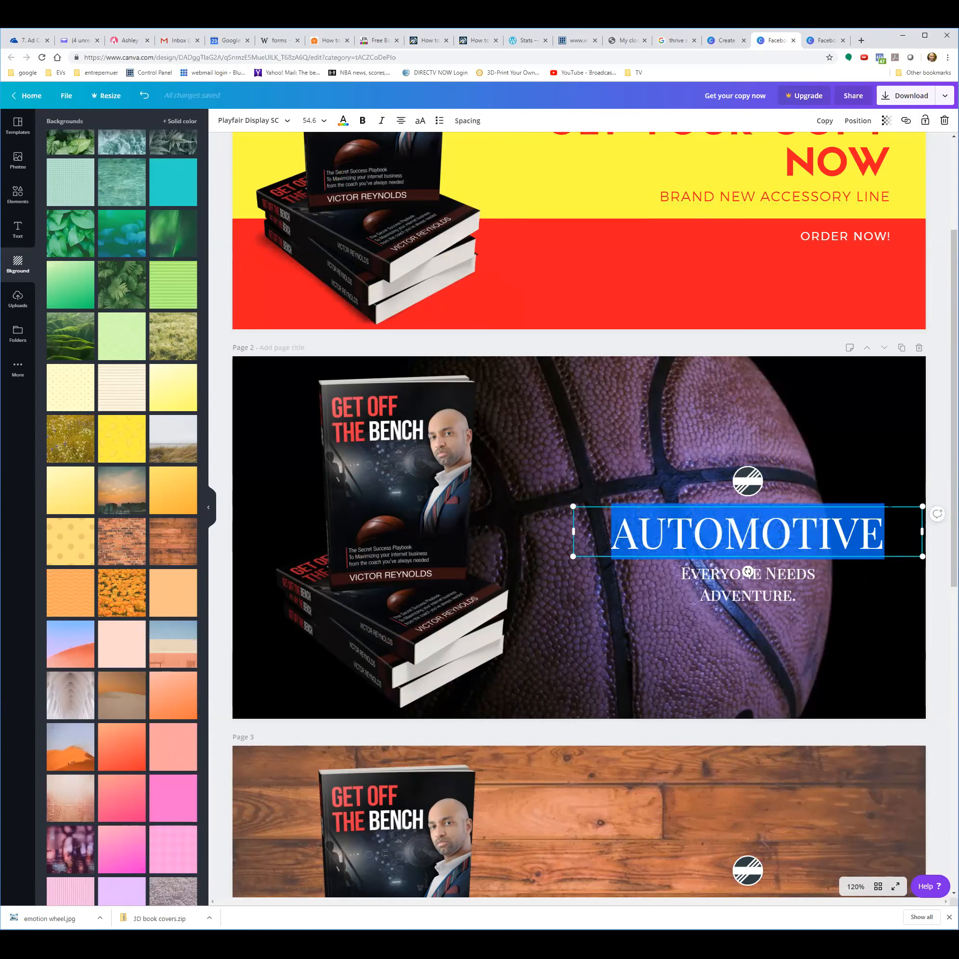
{"action": "type", "text": "Are yiu"}
{"action": "key", "text": "BackSpace"}
{"action": "key", "text": "BackSpace"}
{"action": "type", "text": "ou read"}
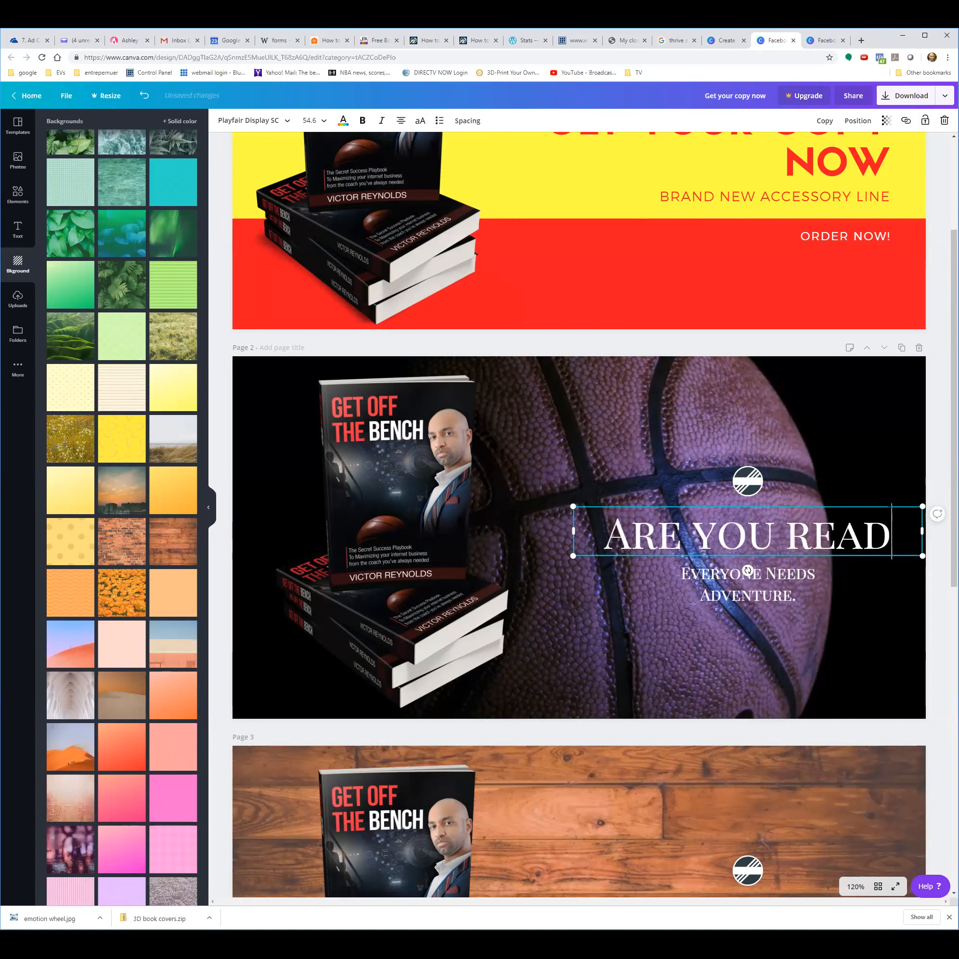
{"action": "type", "text": "y"}
{"action": "key", "text": "Return"}
{"action": "type", "text": "to get"}
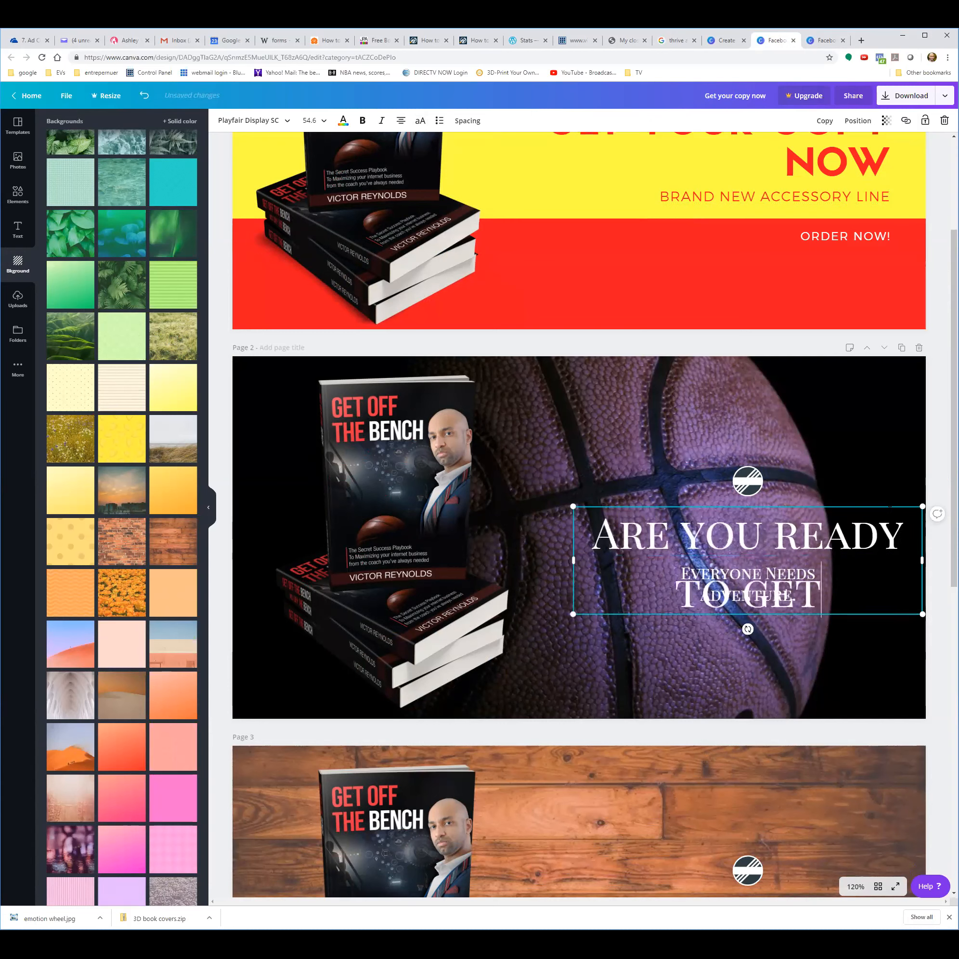
{"action": "type", "text": " off teh bench"}
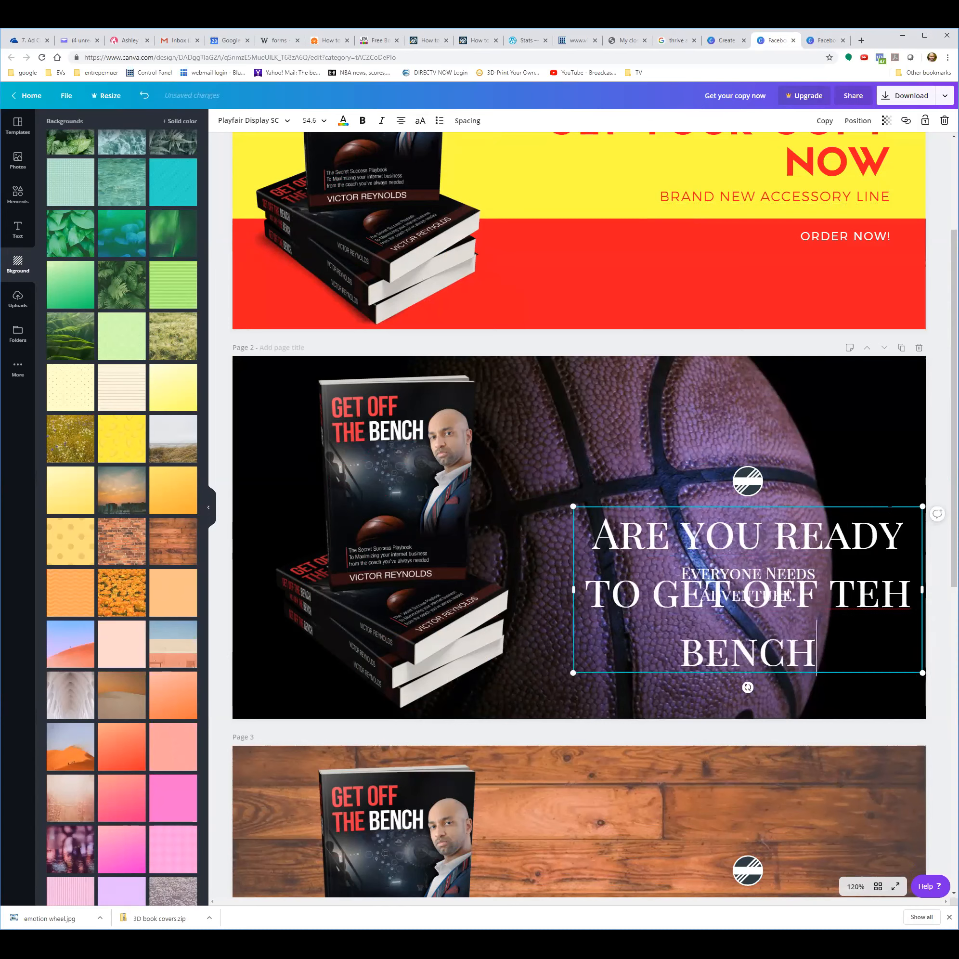
{"action": "type", "text": "?"}
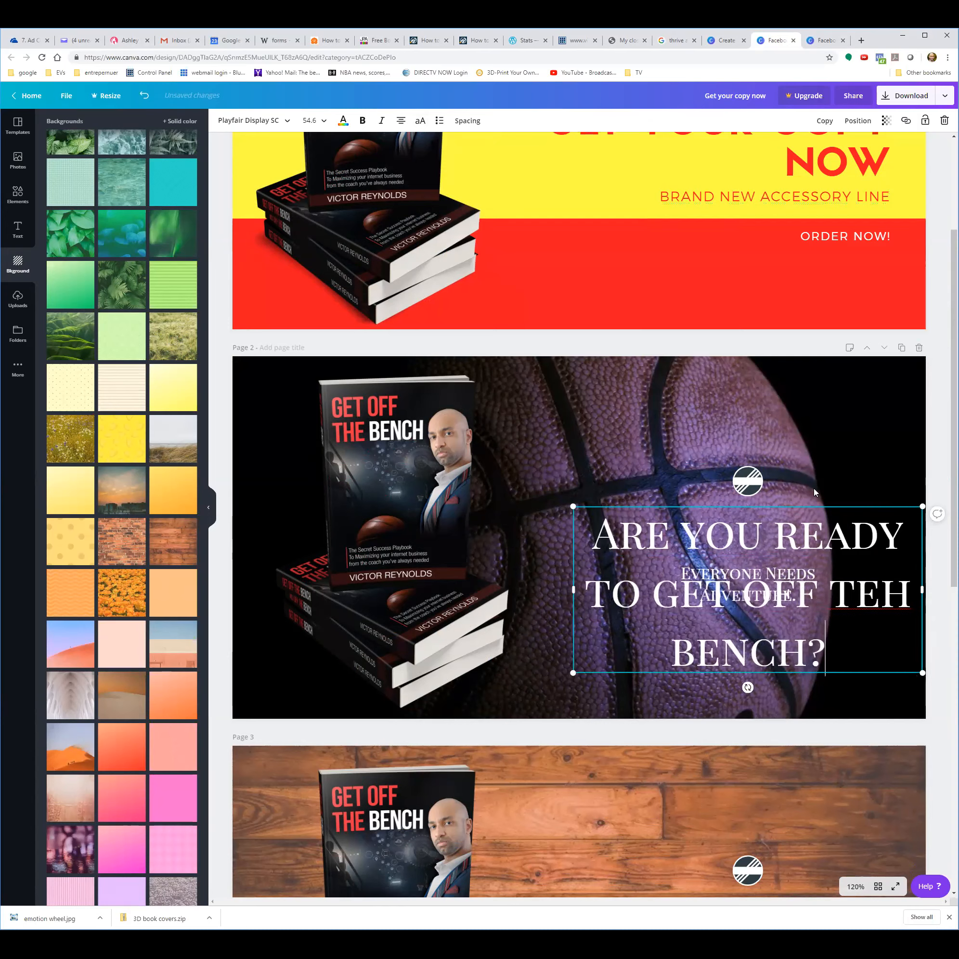
Step: Move page 2's round logo and heading toward the page's upper edge, and place the subtitle below the heading
{"action": "left_click_drag", "start_coordinate": [760, 479], "coordinate": [745, 381]}
{"action": "left_click", "coordinate": [764, 530]}
{"action": "left_click_drag", "start_coordinate": [769, 510], "coordinate": [755, 412]}
{"action": "left_click", "coordinate": [739, 587]}
{"action": "left_click_drag", "start_coordinate": [766, 579], "coordinate": [691, 623]}
Step: Replace page 2's "Everyone Needs Adventure." subtitle with "Get your free copy now."
{"action": "left_click", "coordinate": [764, 629]}
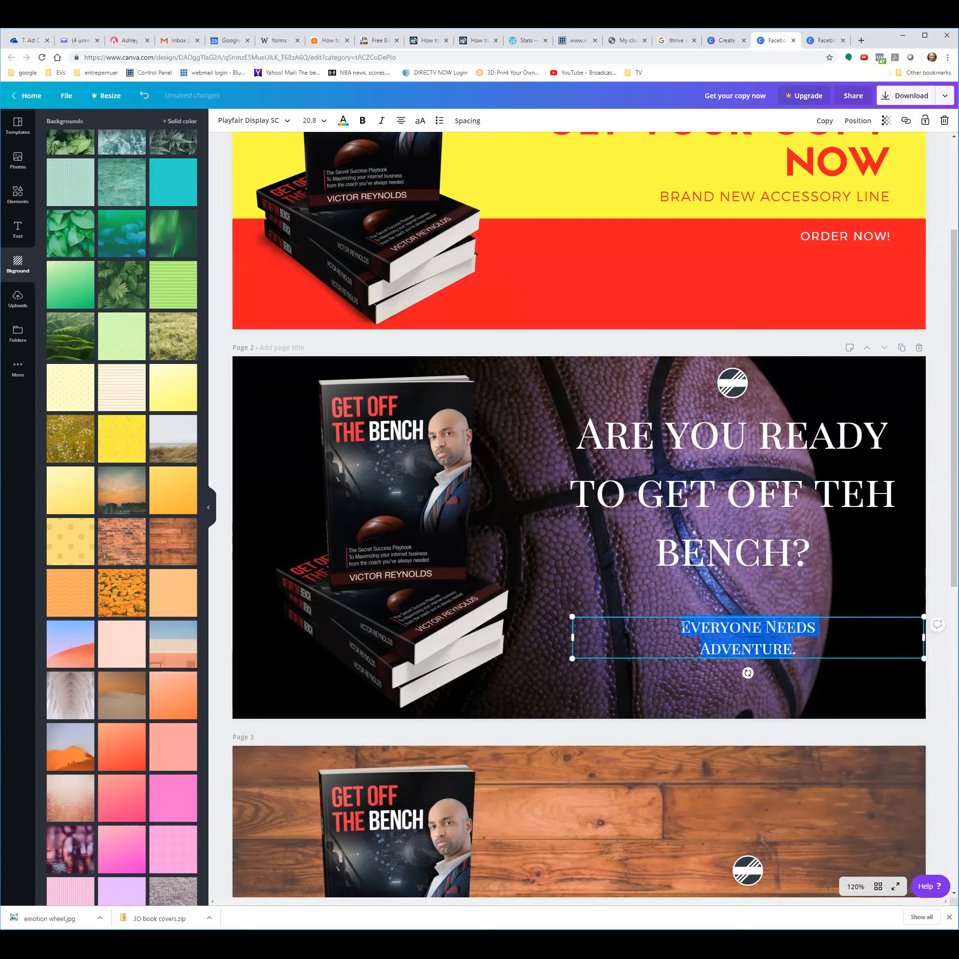
{"action": "type", "text": "Get Your Free"}
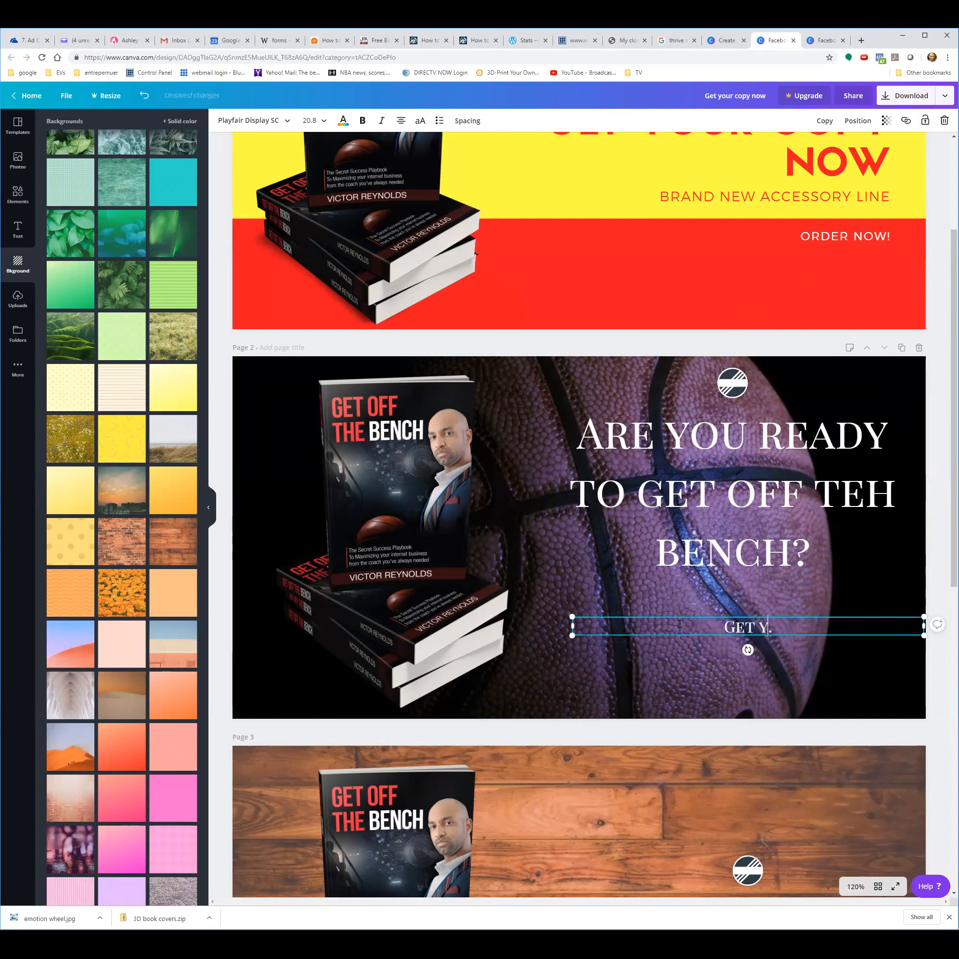
{"action": "type", "text": " Copy"}
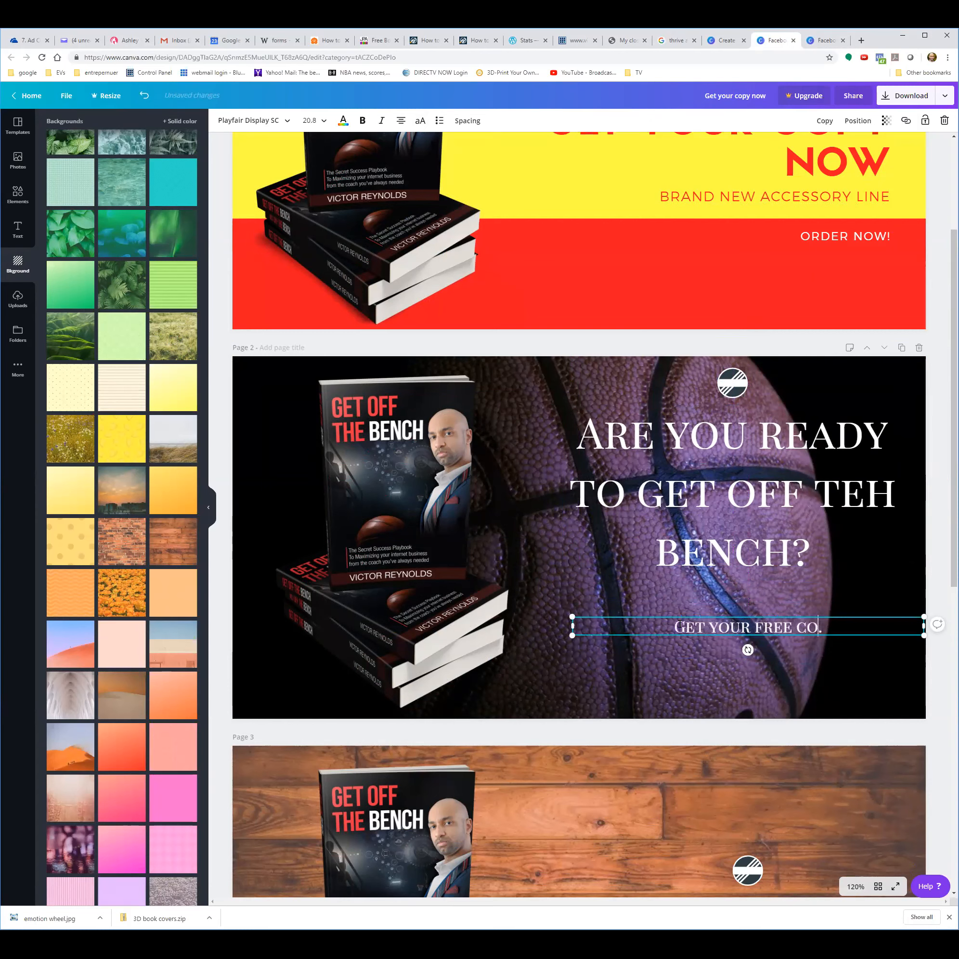
{"action": "type", "text": " Wh"}
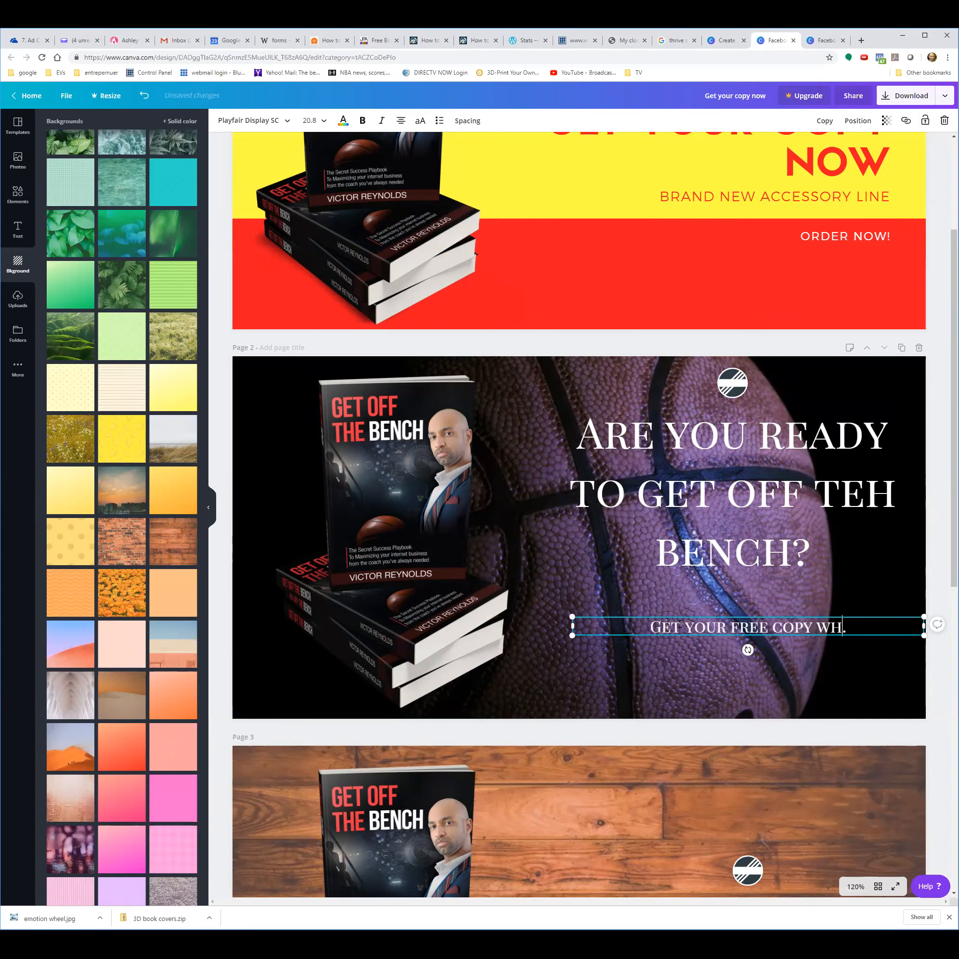
{"action": "key", "text": "BackSpace"}
{"action": "key", "text": "BackSpace"}
{"action": "type", "text": "Now"}
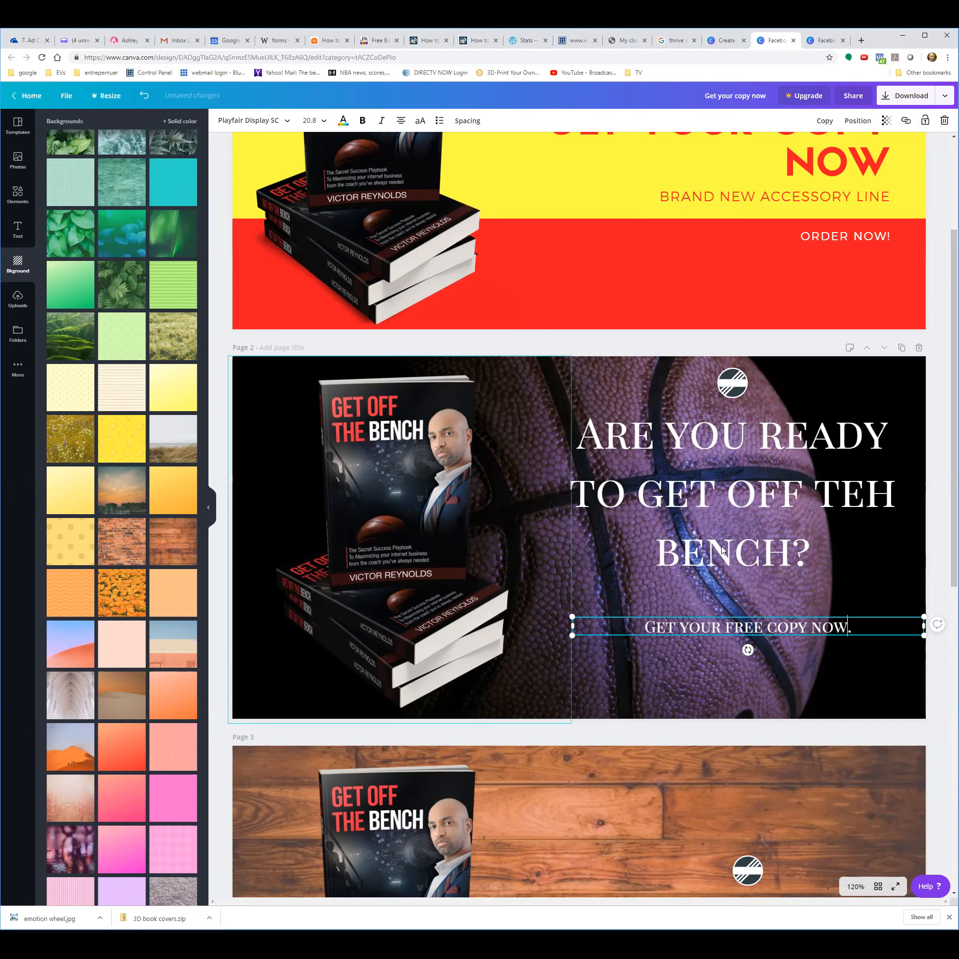
{"action": "left_click", "coordinate": [885, 668]}
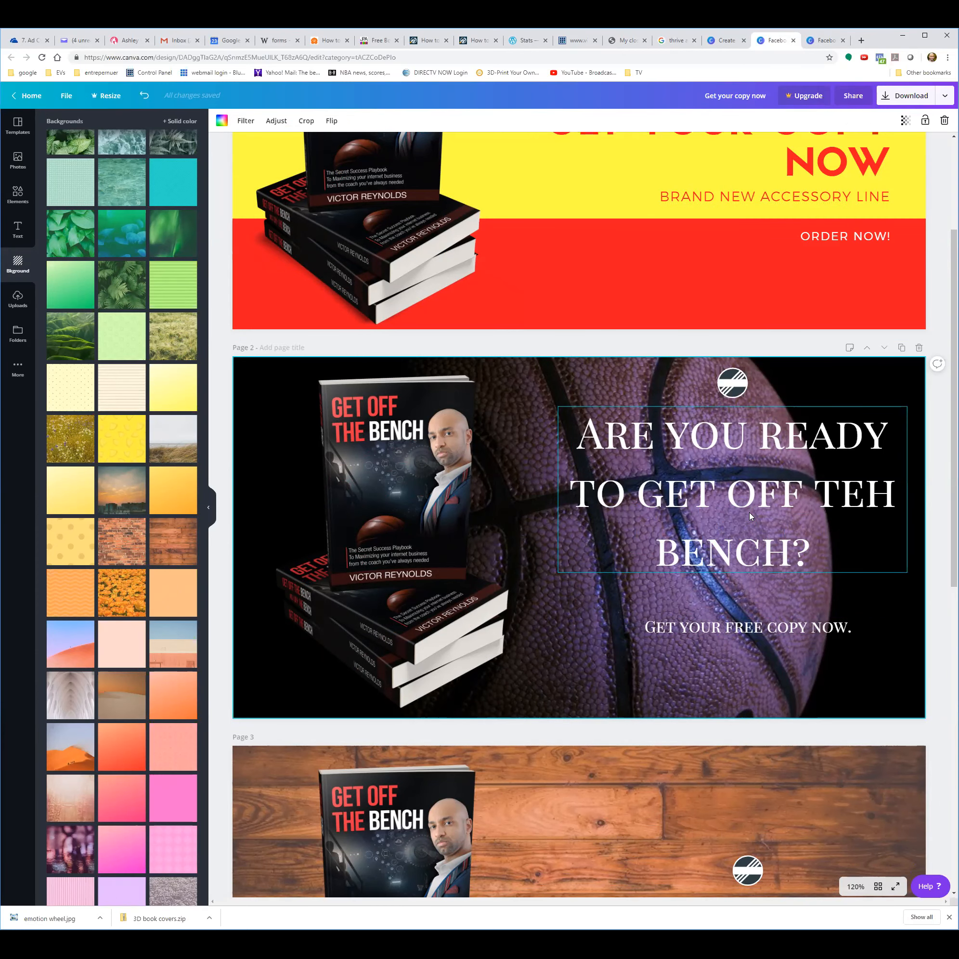
Step: Review the headline and background variations across the four ad pages, checking the headings on pages 1 and 2
{"action": "scroll", "coordinate": [501, 578], "scroll_direction": "down", "scroll_amount": 6}
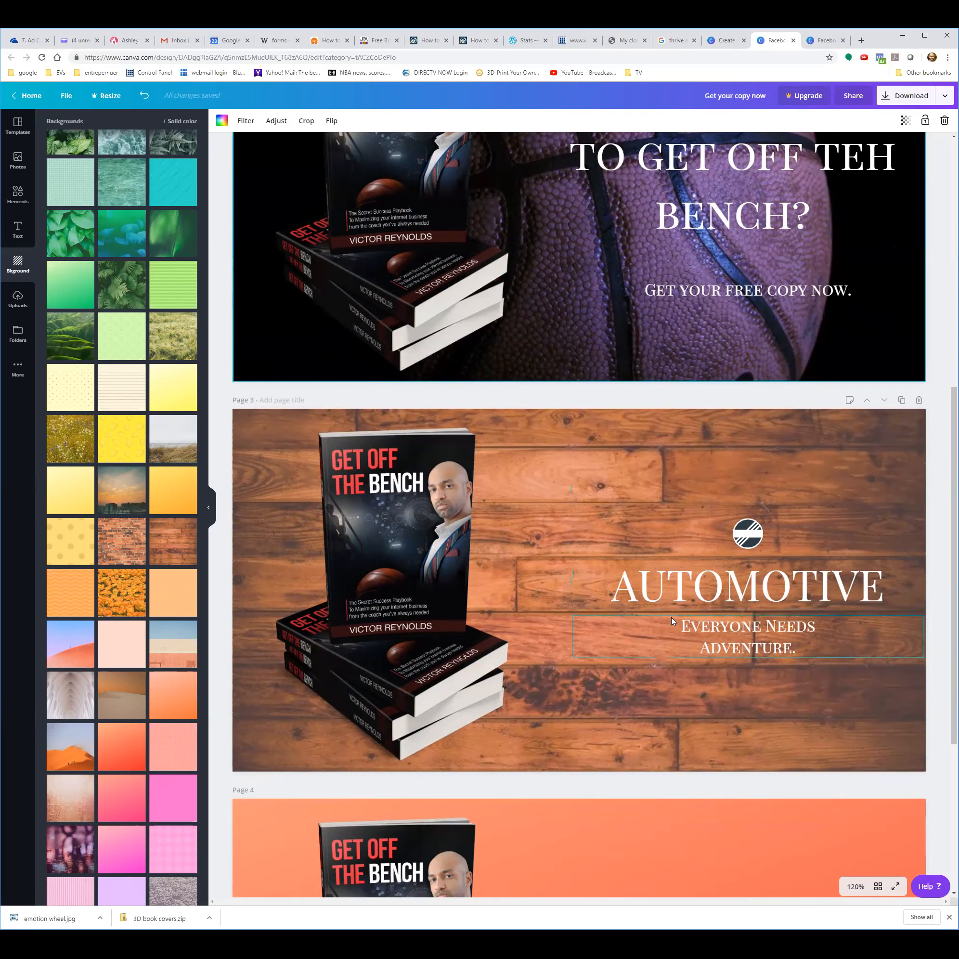
{"action": "scroll", "coordinate": [673, 619], "scroll_direction": "down", "scroll_amount": 6}
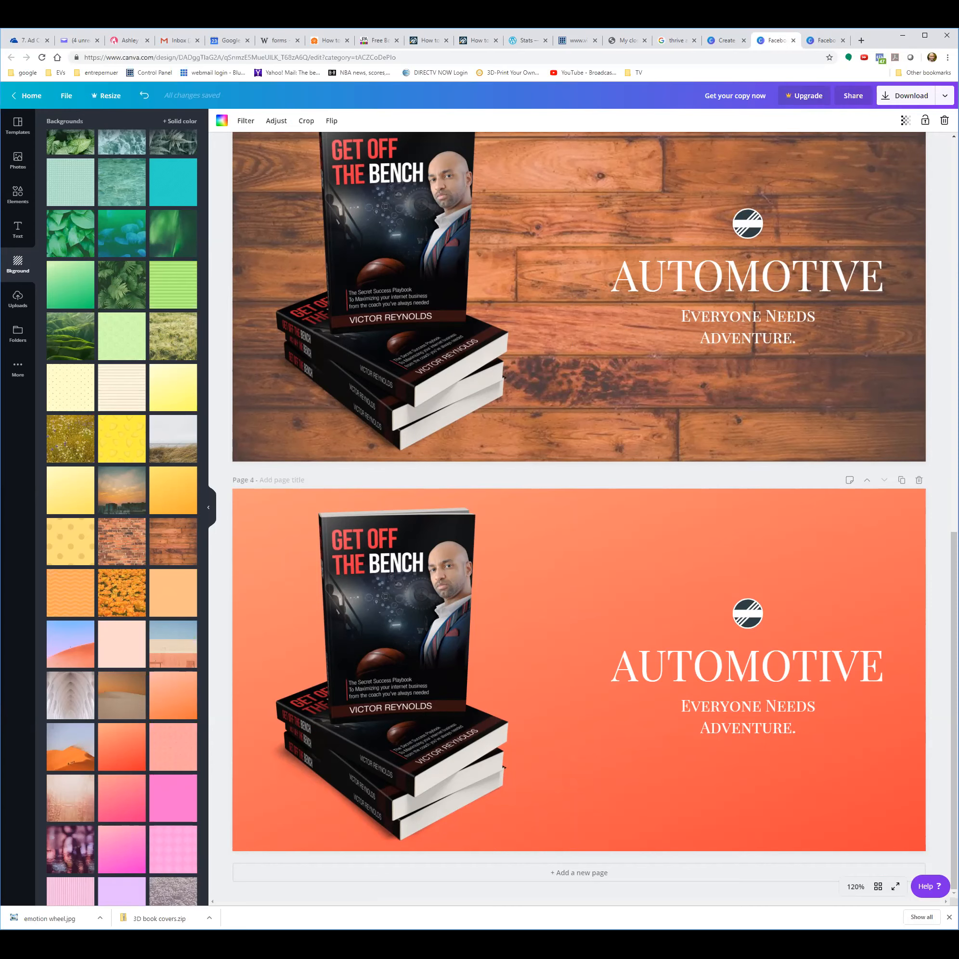
{"action": "scroll", "coordinate": [598, 329], "scroll_direction": "up", "scroll_amount": 13}
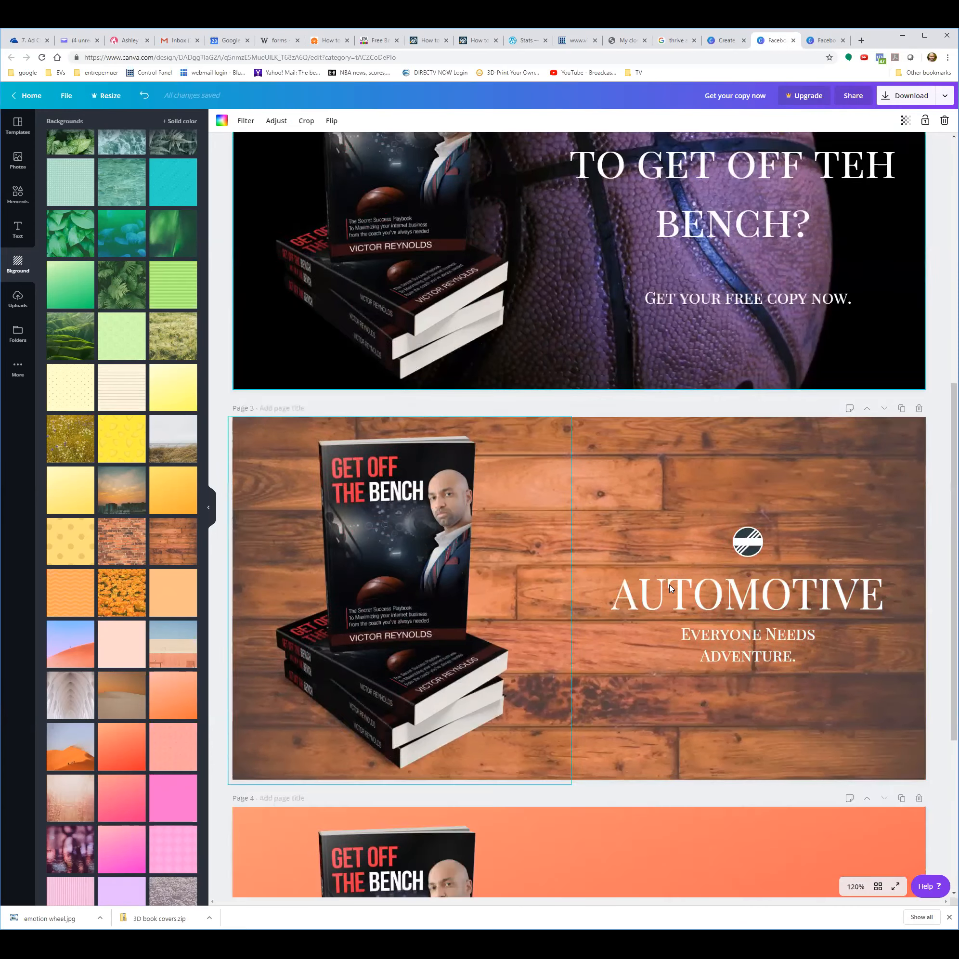
{"action": "scroll", "coordinate": [676, 586], "scroll_direction": "down", "scroll_amount": 6}
{"action": "scroll", "coordinate": [677, 586], "scroll_direction": "down", "scroll_amount": 8}
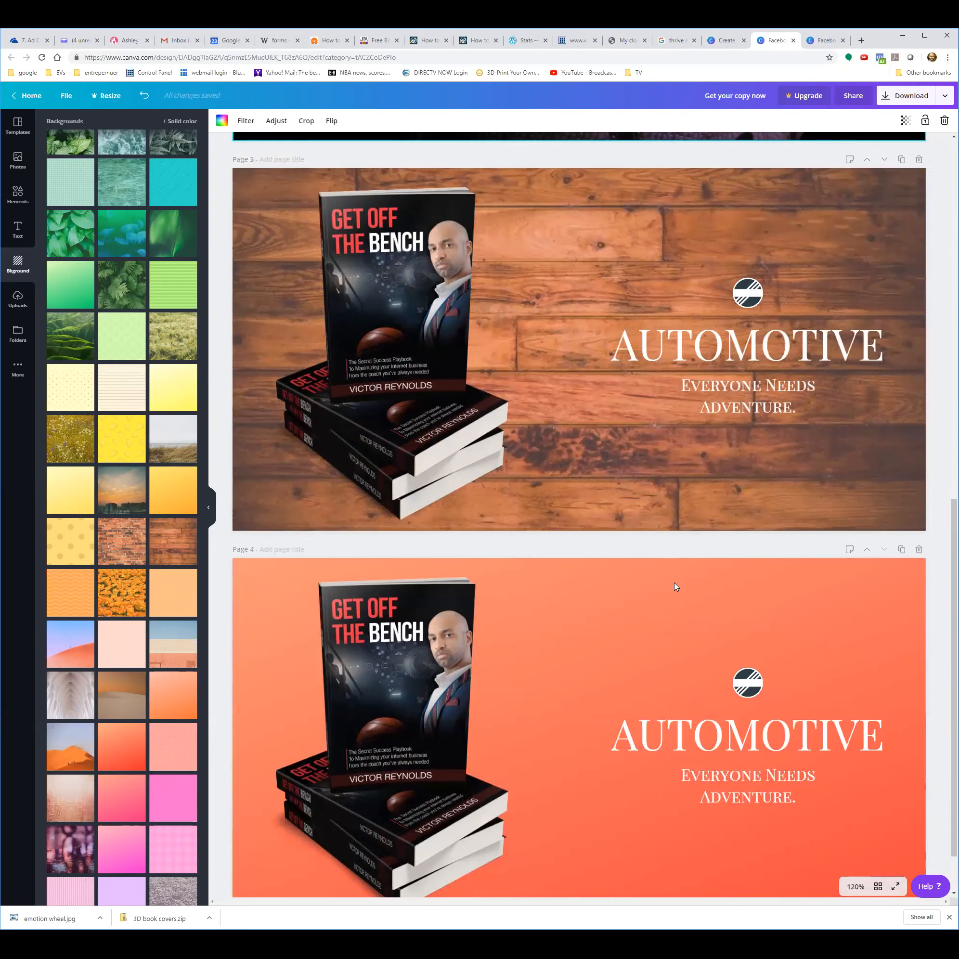
{"action": "scroll", "coordinate": [696, 591], "scroll_direction": "up", "scroll_amount": 12}
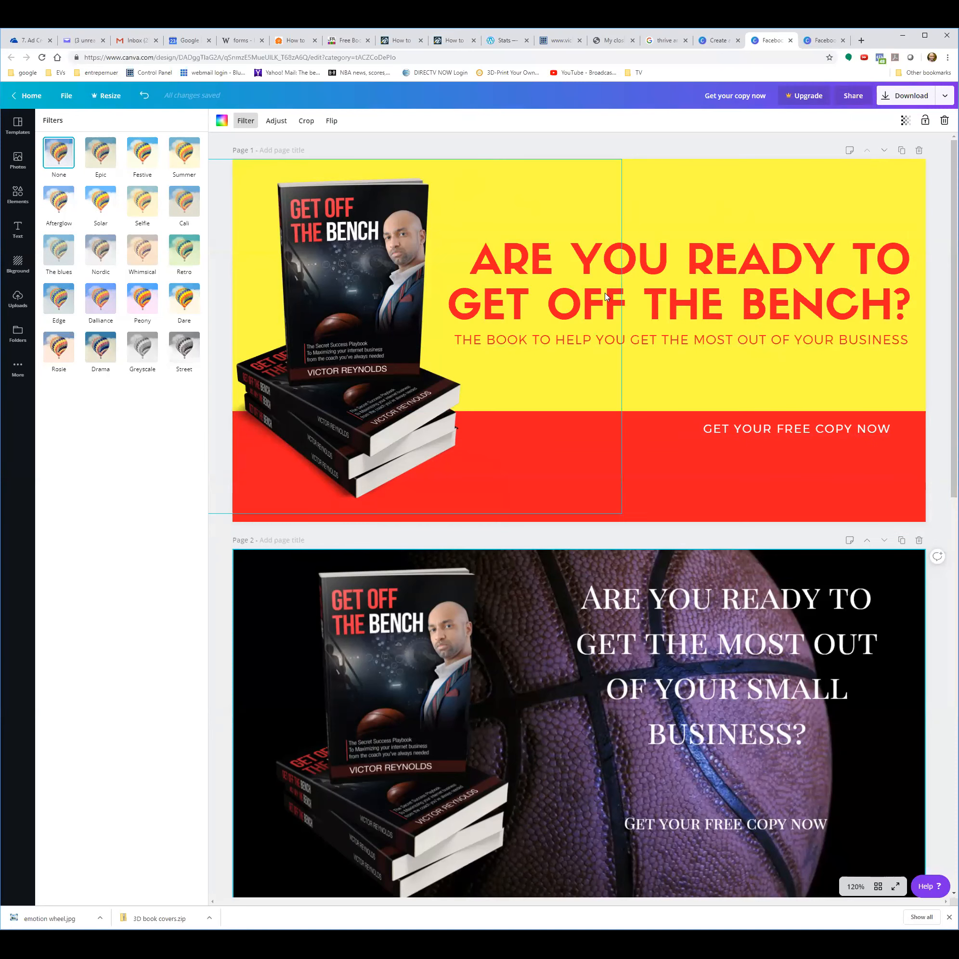
{"action": "left_click", "coordinate": [712, 258]}
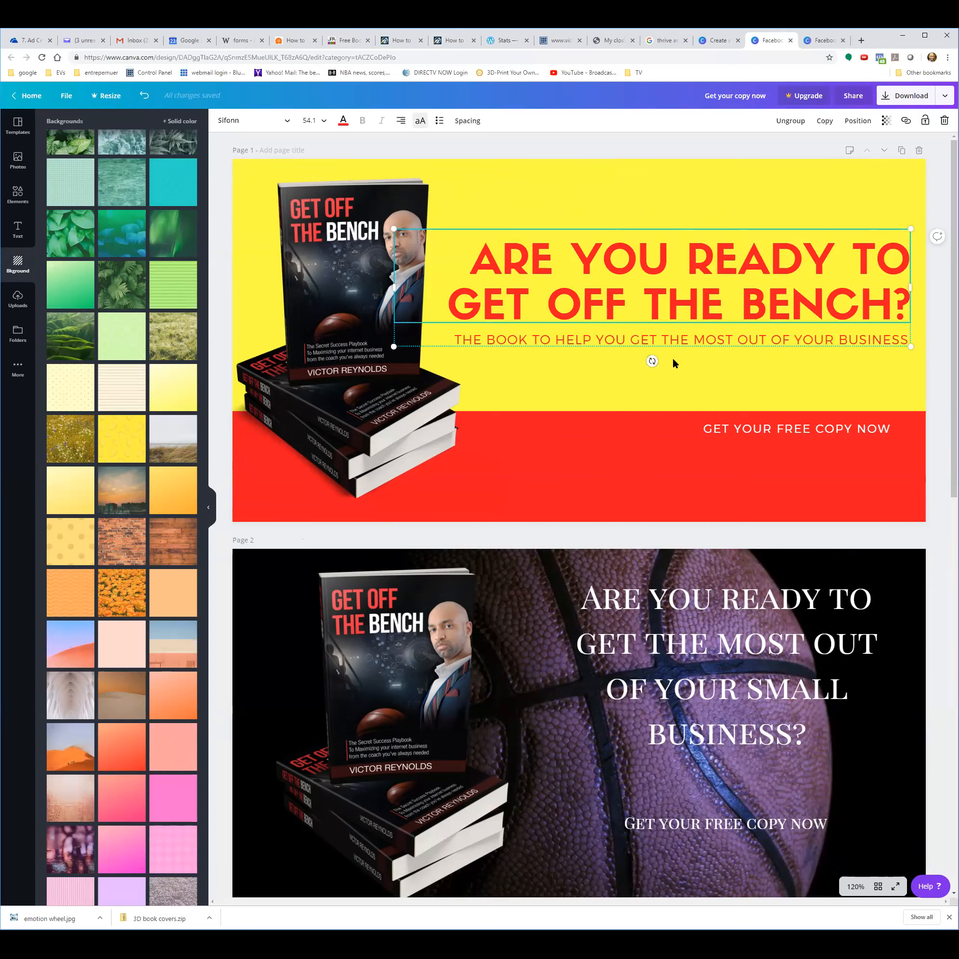
{"action": "scroll", "coordinate": [735, 595], "scroll_direction": "down", "scroll_amount": 3}
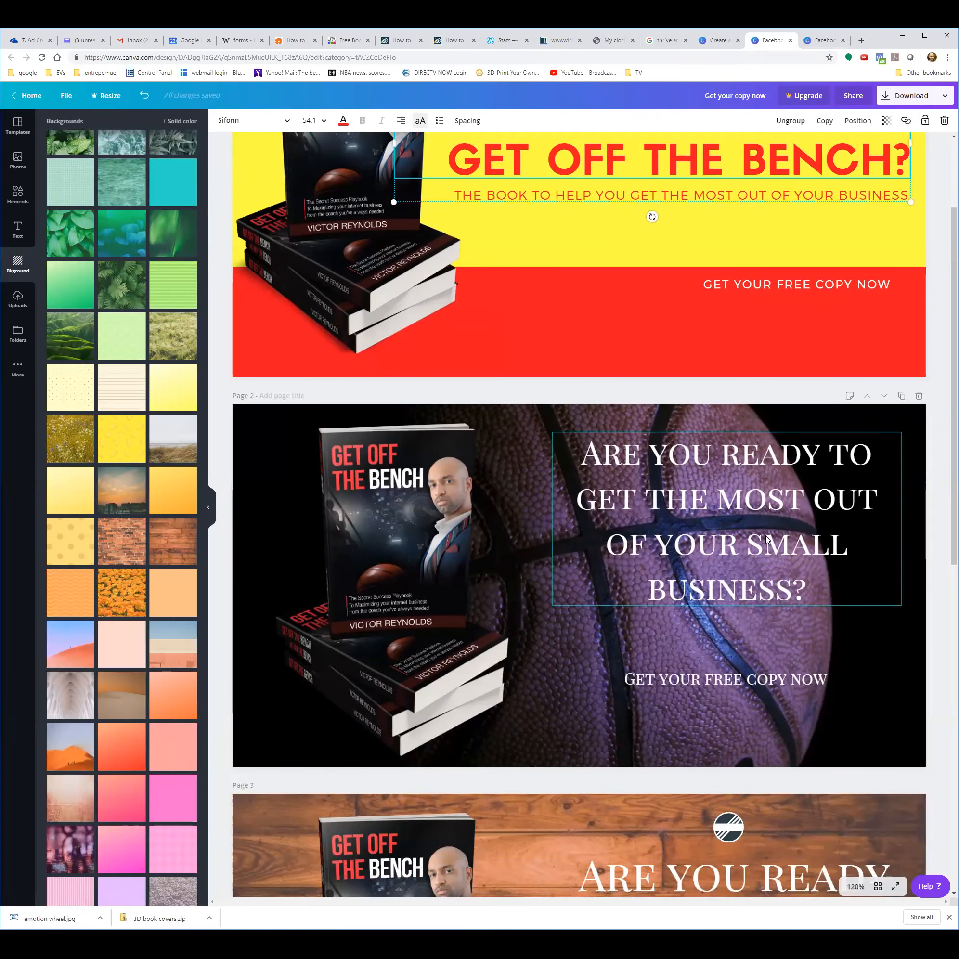
{"action": "left_click", "coordinate": [734, 554]}
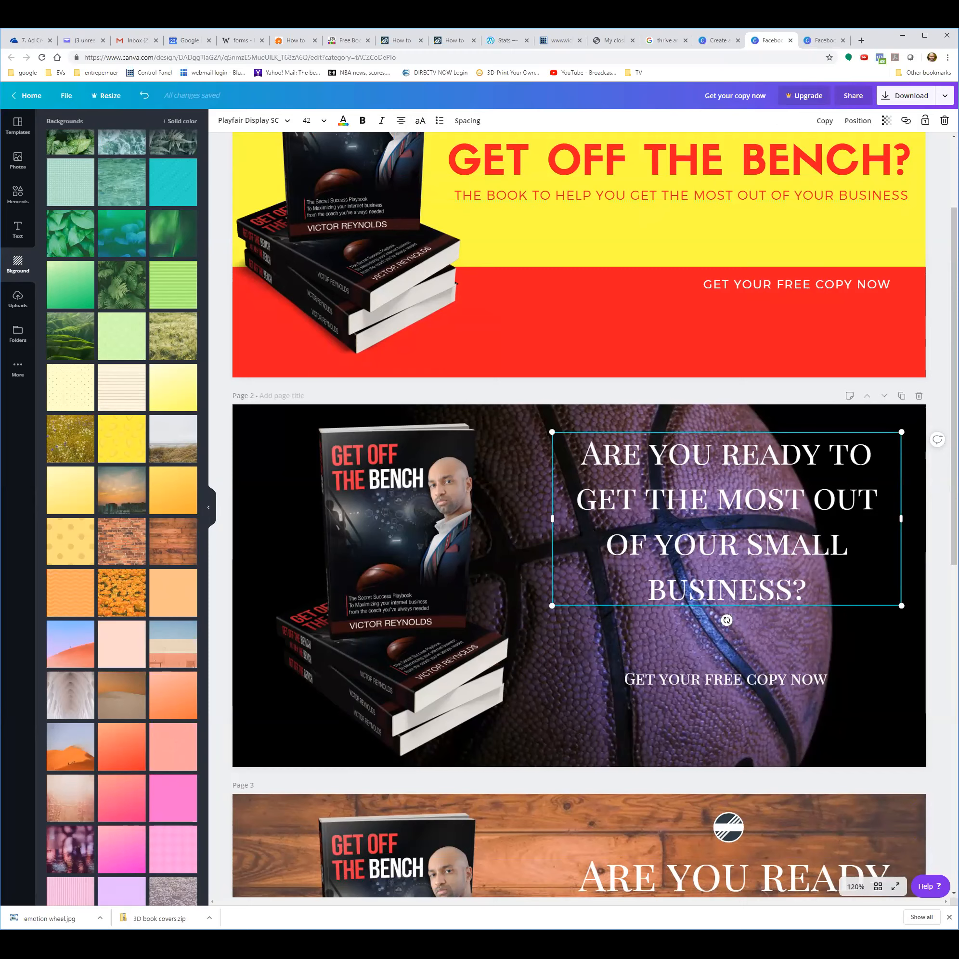
Step: Compare the Street filter with Greyscale at intensity 100 on page 2's basketball background, and apply Street at intensity 50
{"action": "left_click", "coordinate": [879, 640]}
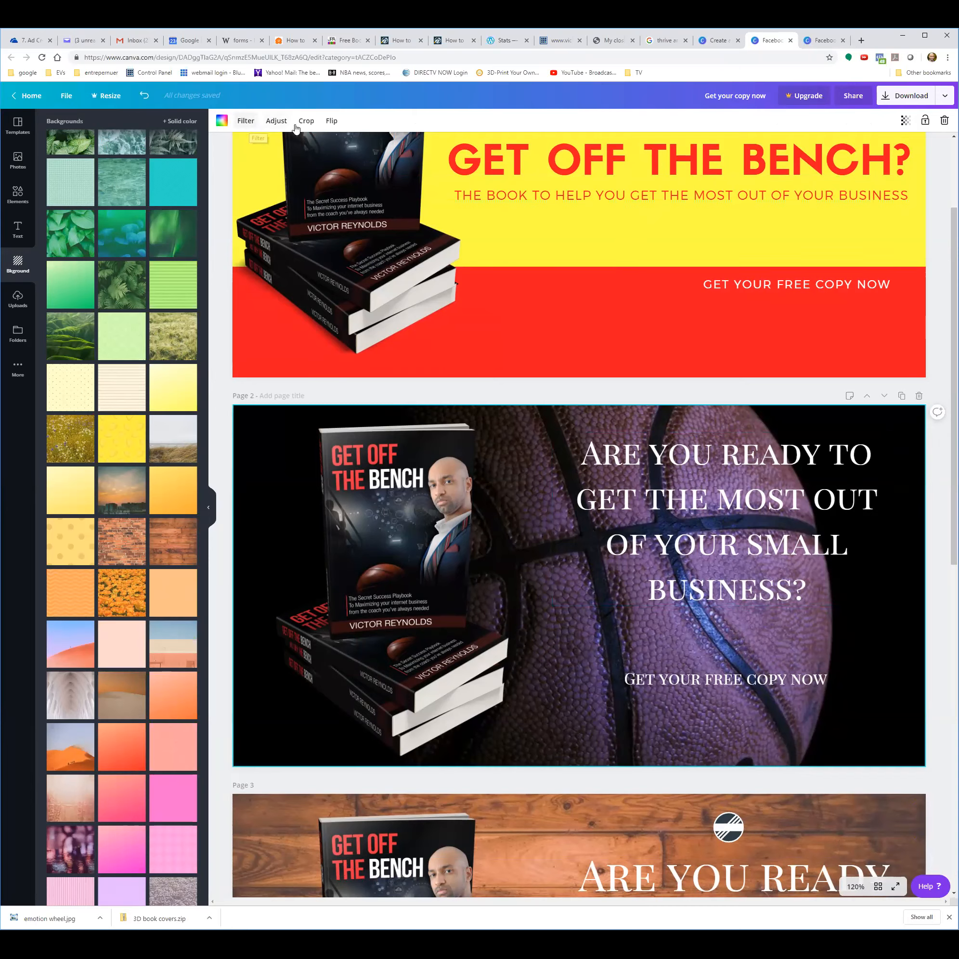
{"action": "left_click", "coordinate": [246, 120]}
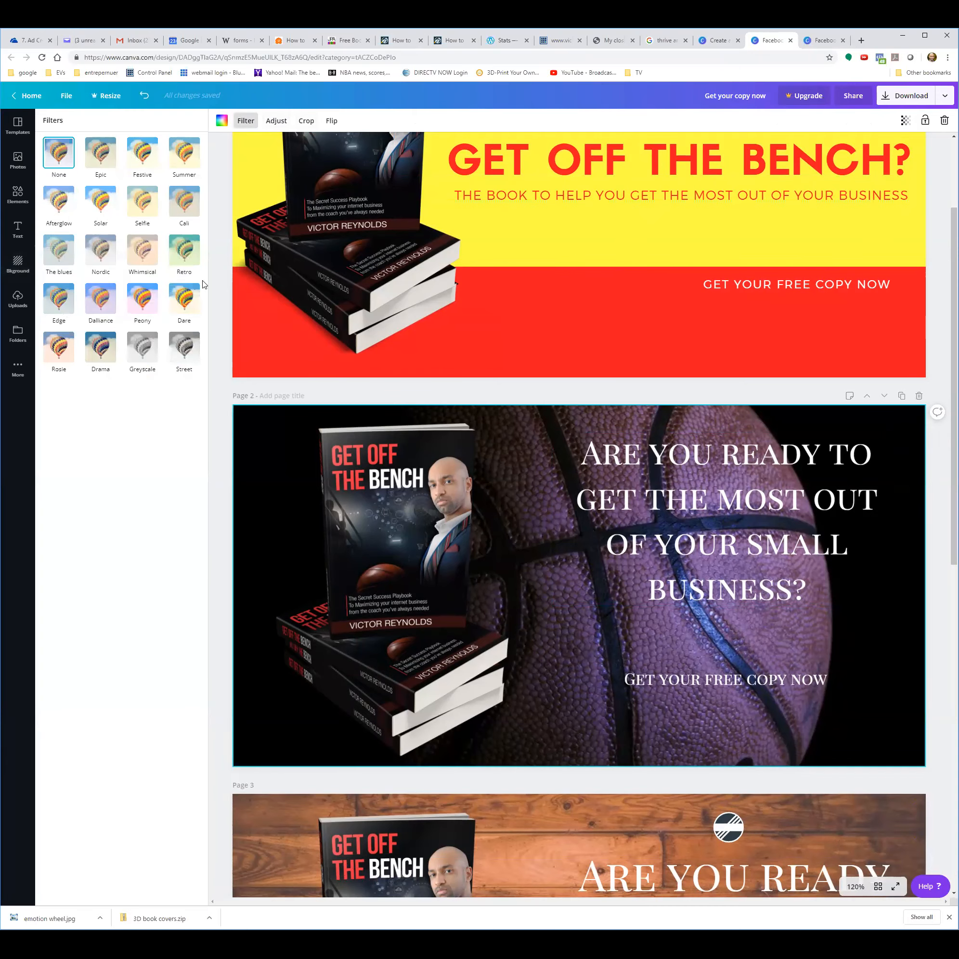
{"action": "left_click", "coordinate": [186, 354]}
{"action": "left_click", "coordinate": [142, 356]}
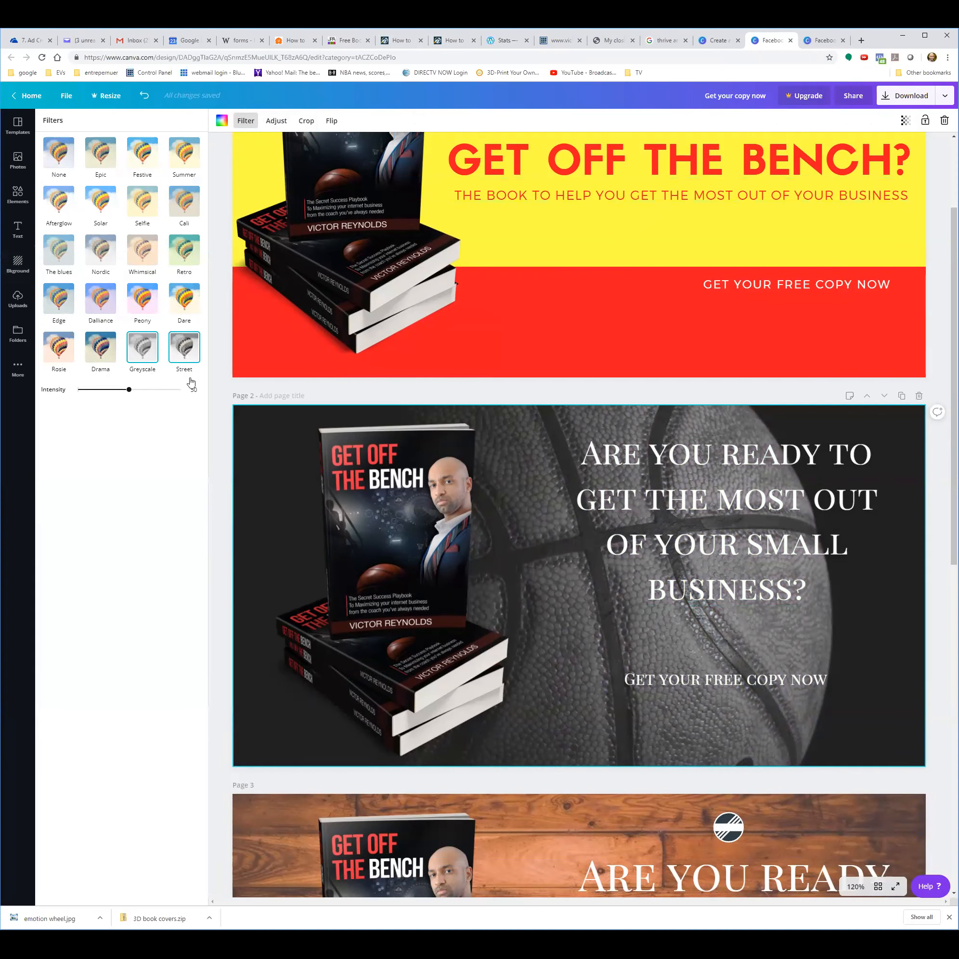
{"action": "left_click_drag", "start_coordinate": [132, 394], "coordinate": [202, 395]}
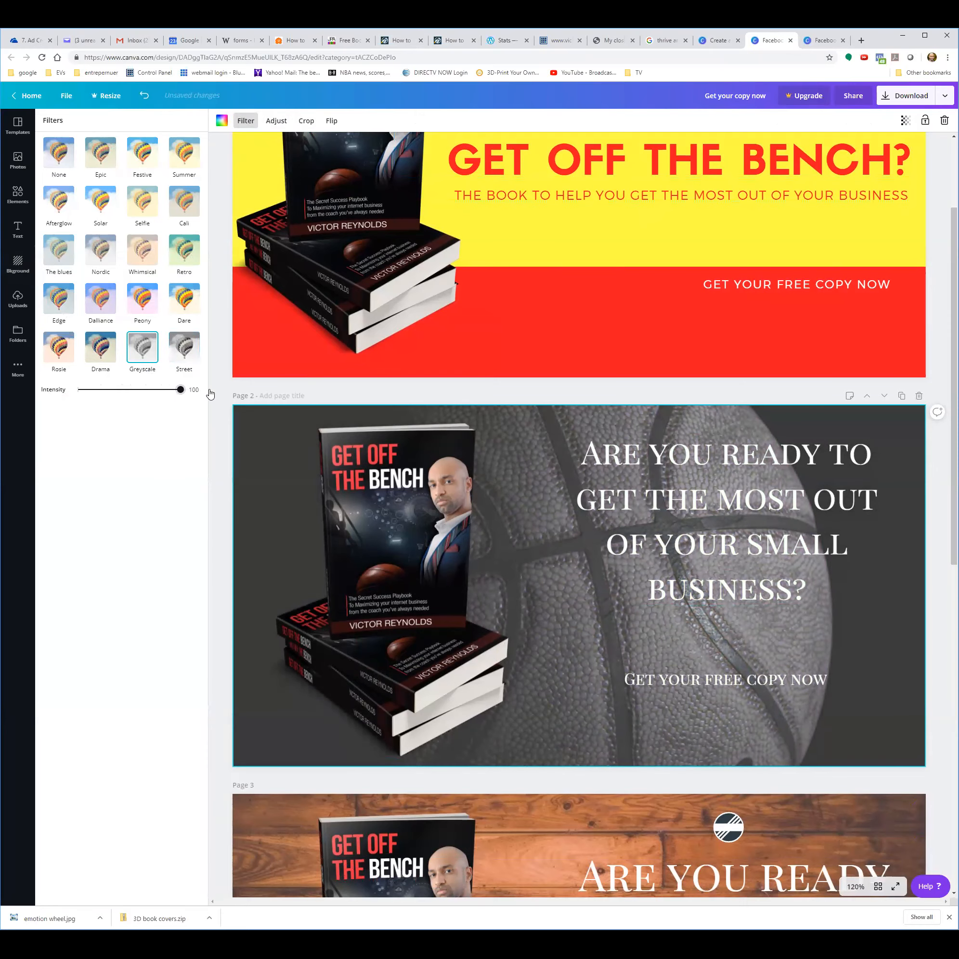
{"action": "left_click", "coordinate": [184, 347]}
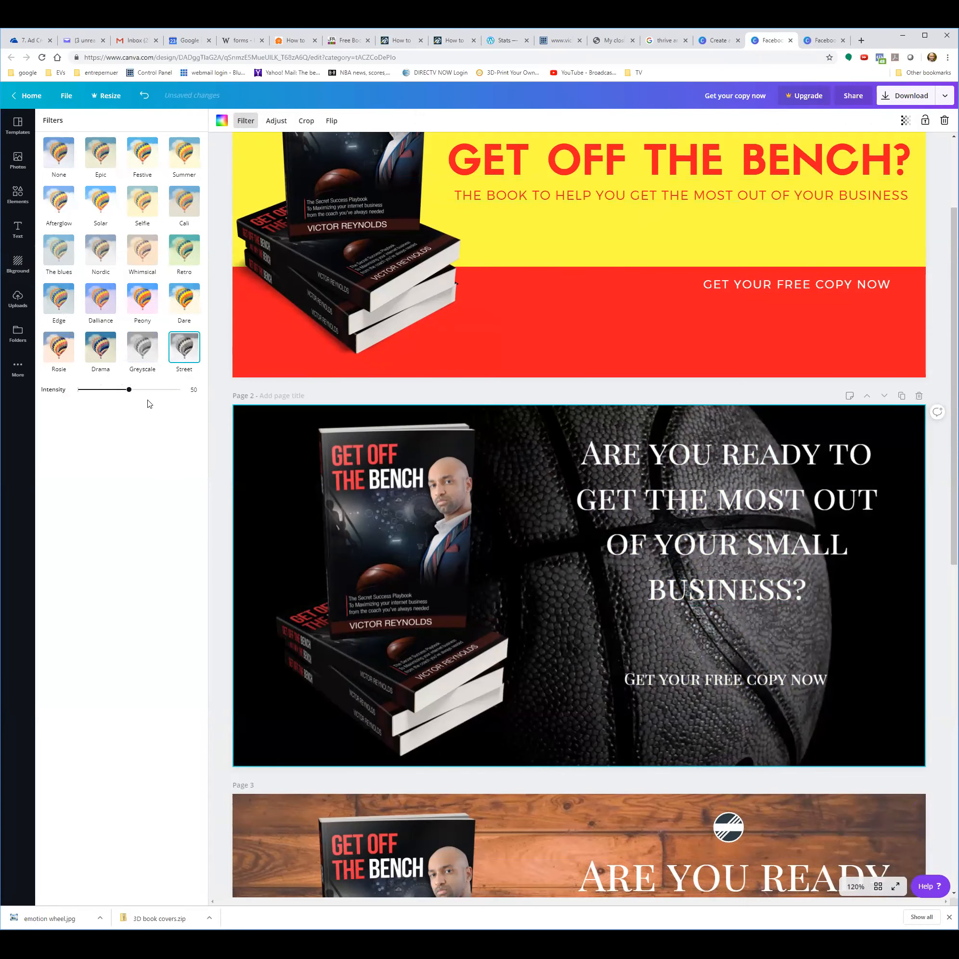
Step: Try the Drama and Rosie filters on page 2's basketball background and nudge its brightness to 1
{"action": "mouse_move", "coordinate": [129, 393]}
{"action": "left_mouse_down"}
{"action": "mouse_move", "coordinate": [217, 394]}
{"action": "mouse_move", "coordinate": [77, 397]}
{"action": "mouse_move", "coordinate": [204, 398]}
{"action": "mouse_move", "coordinate": [131, 392]}
{"action": "left_mouse_up"}
{"action": "left_click", "coordinate": [100, 334]}
{"action": "left_click", "coordinate": [58, 347]}
{"action": "left_click", "coordinate": [276, 122]}
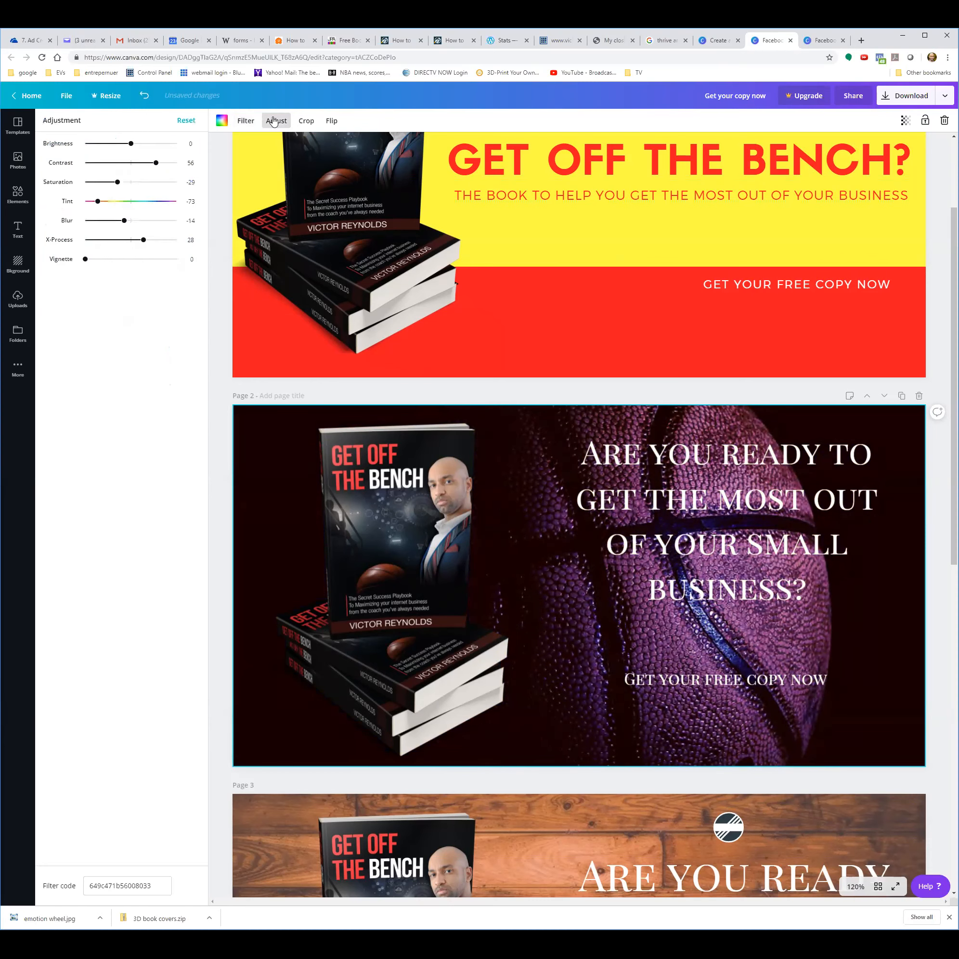
{"action": "mouse_move", "coordinate": [131, 145]}
{"action": "left_mouse_down"}
{"action": "mouse_move", "coordinate": [66, 155]}
{"action": "mouse_move", "coordinate": [132, 156]}
{"action": "left_mouse_up"}
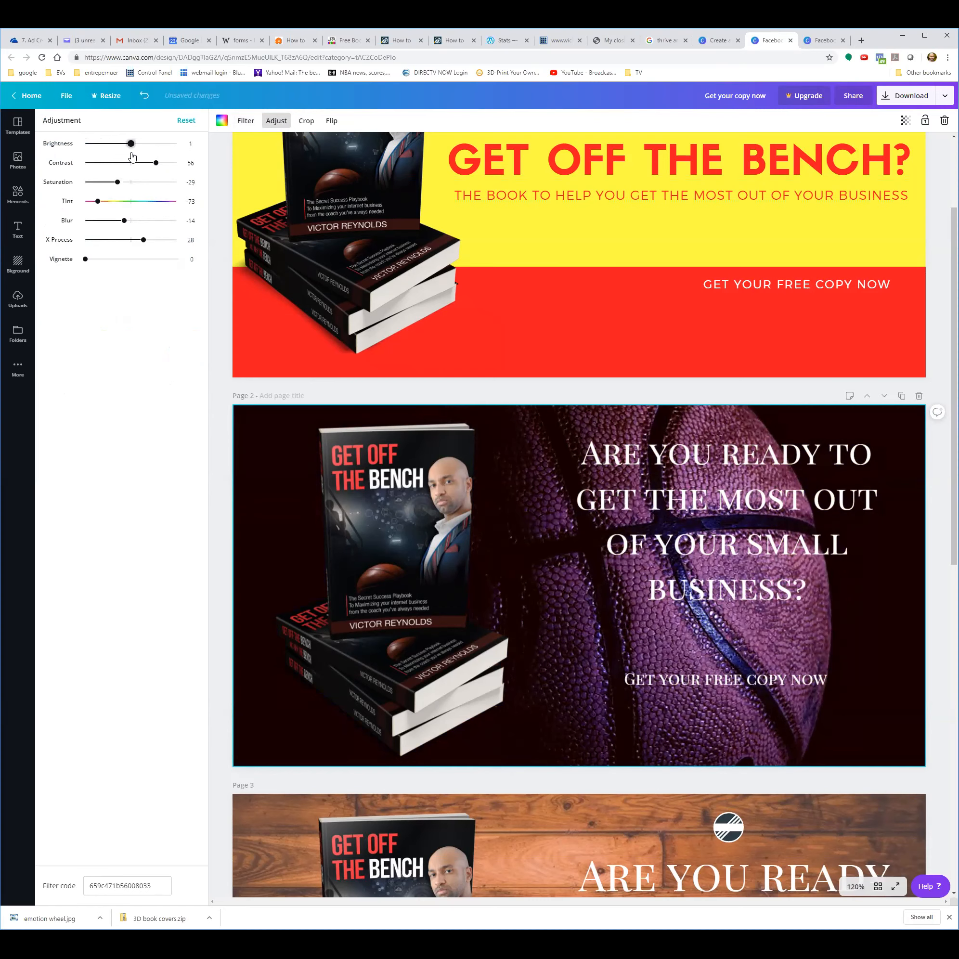
{"action": "left_click", "coordinate": [246, 121]}
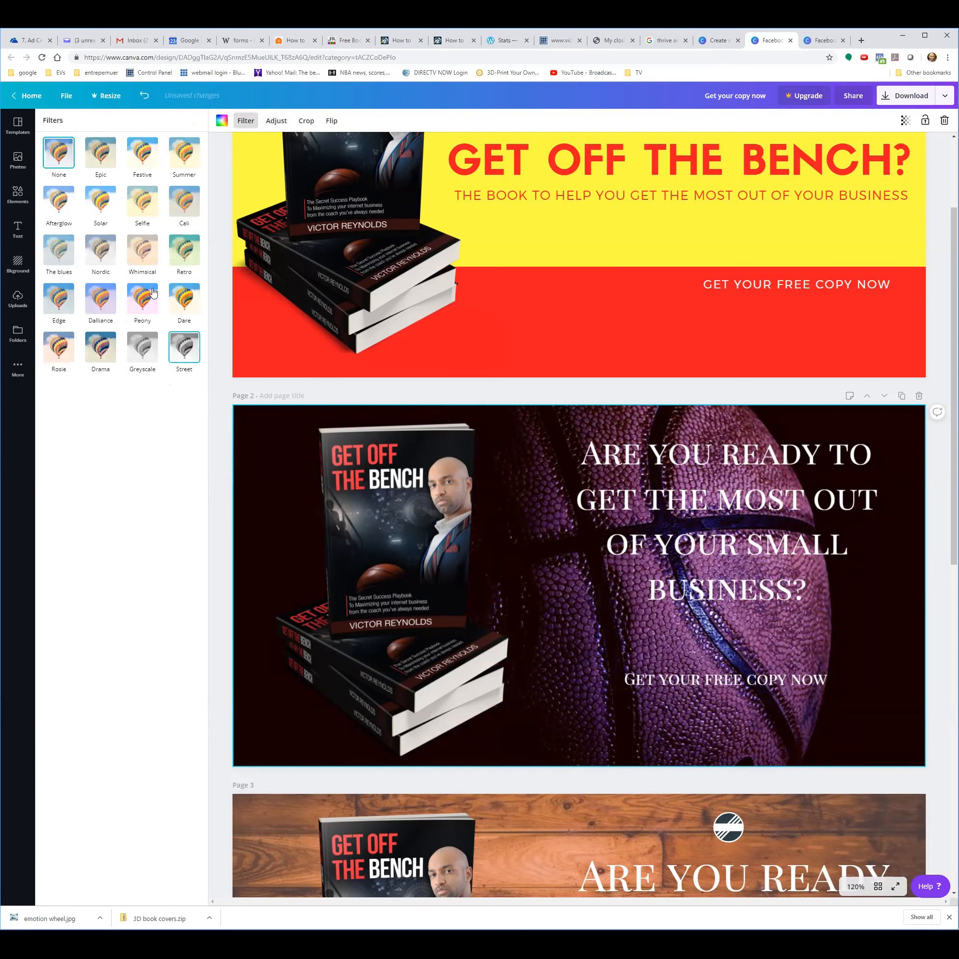
Step: Clear page 2's background filter and set brightness to -8, contrast to 24, saturation to -100, blur to 5 and X-Process to 1
{"action": "left_click", "coordinate": [63, 152]}
{"action": "left_click", "coordinate": [276, 121]}
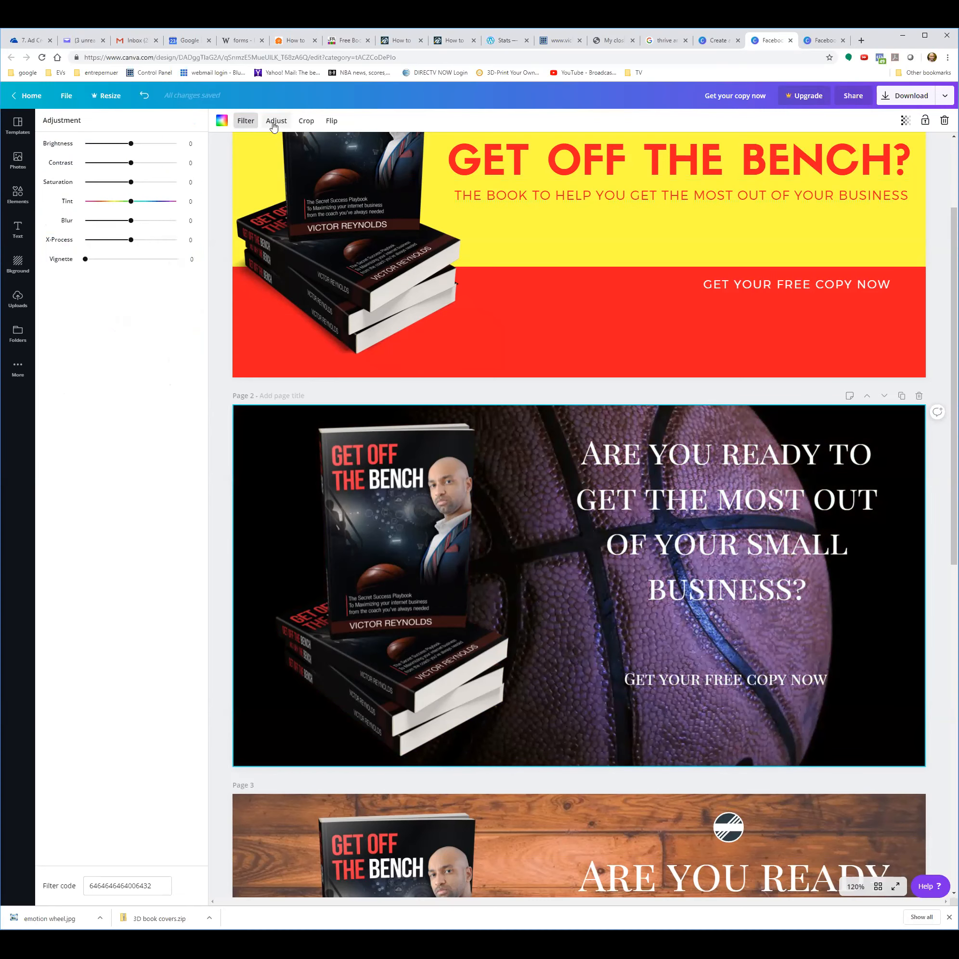
{"action": "left_click_drag", "start_coordinate": [131, 145], "coordinate": [107, 190]}
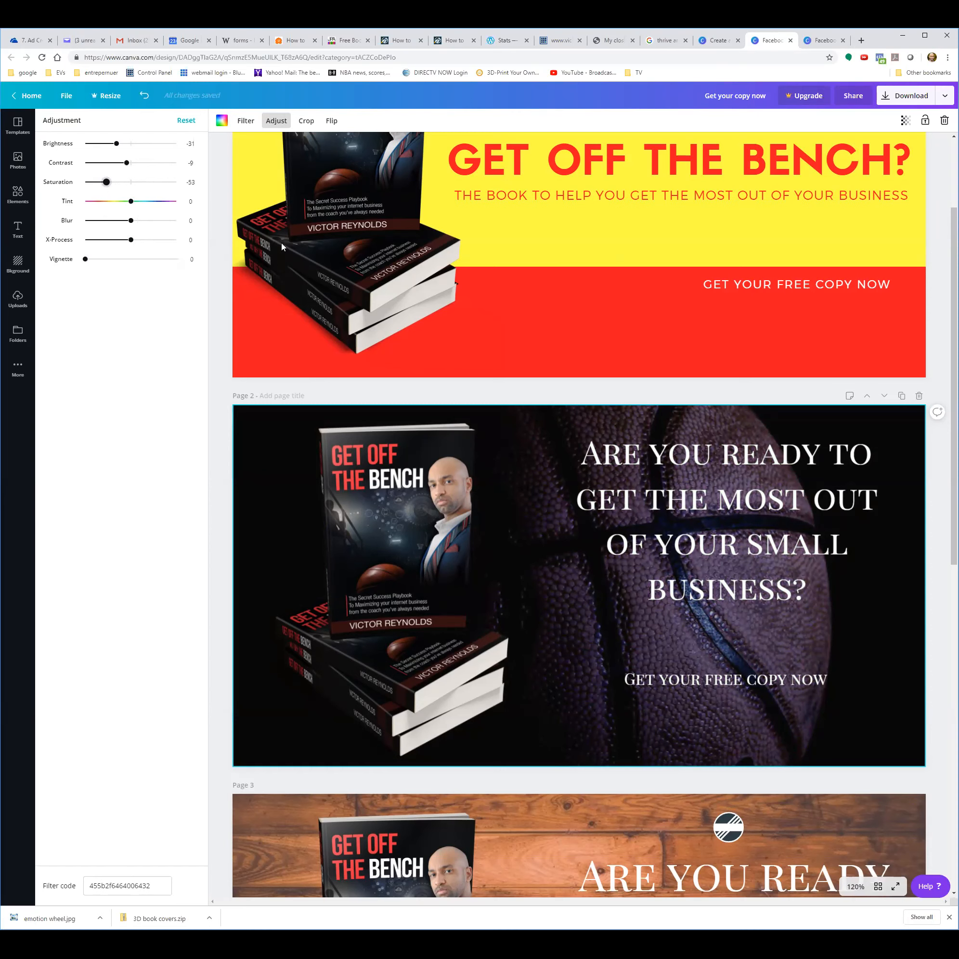
{"action": "left_click", "coordinate": [306, 121]}
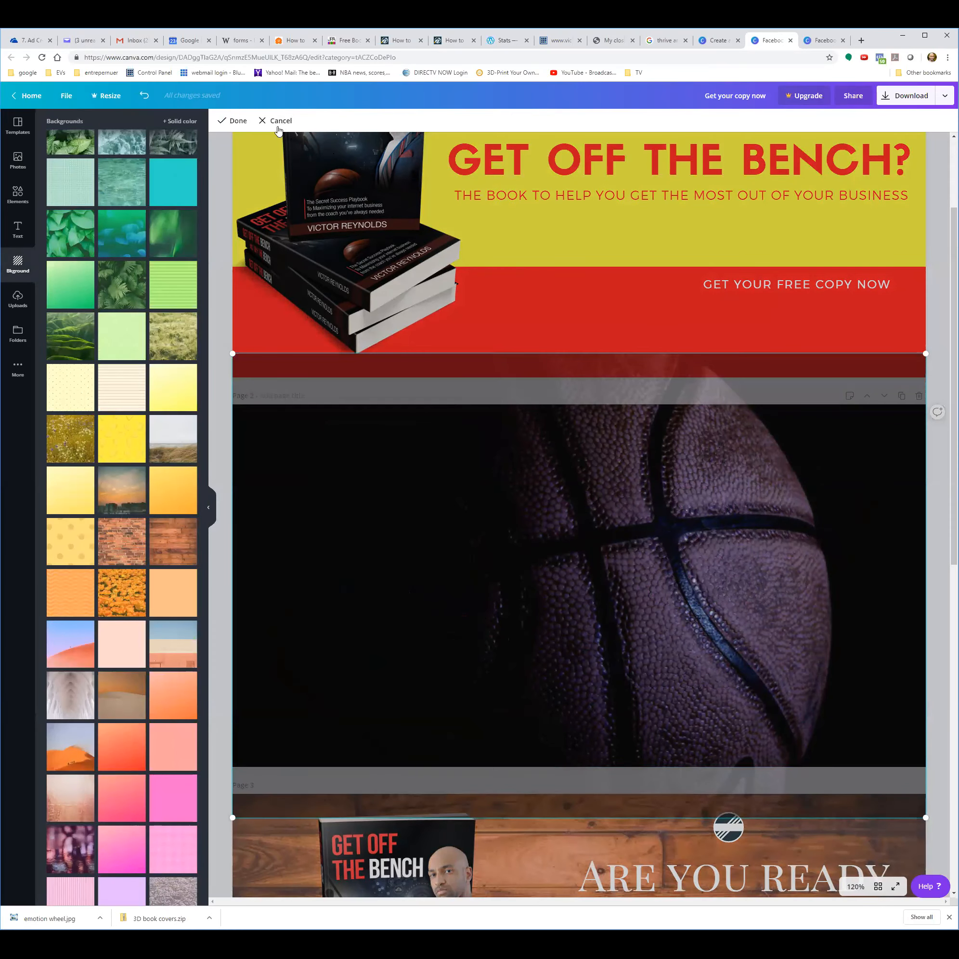
{"action": "left_click", "coordinate": [272, 122]}
{"action": "scroll", "coordinate": [655, 432], "scroll_direction": "down", "scroll_amount": 1}
{"action": "scroll", "coordinate": [655, 433], "scroll_direction": "down", "scroll_amount": 4}
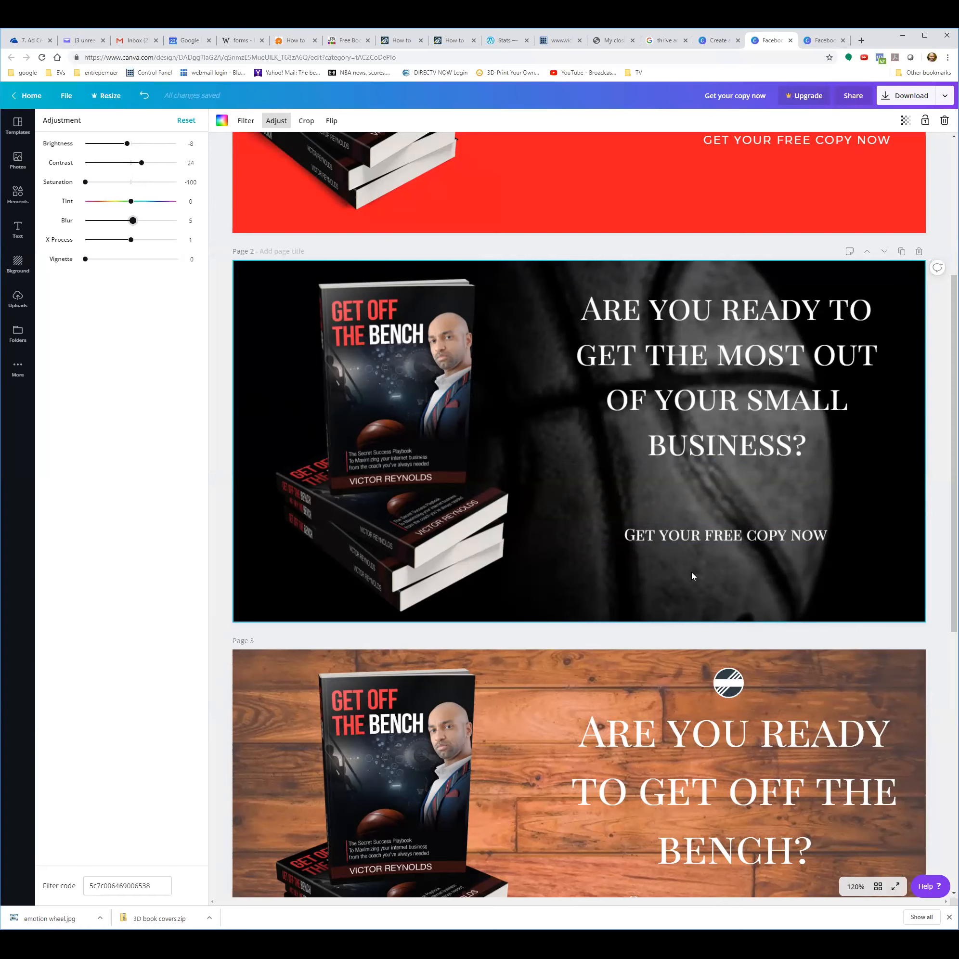
Step: Download all four ad pages as PNG and save them to the Desktop as "Get your copy now.zip"
{"action": "scroll", "coordinate": [642, 641], "scroll_direction": "down", "scroll_amount": 10}
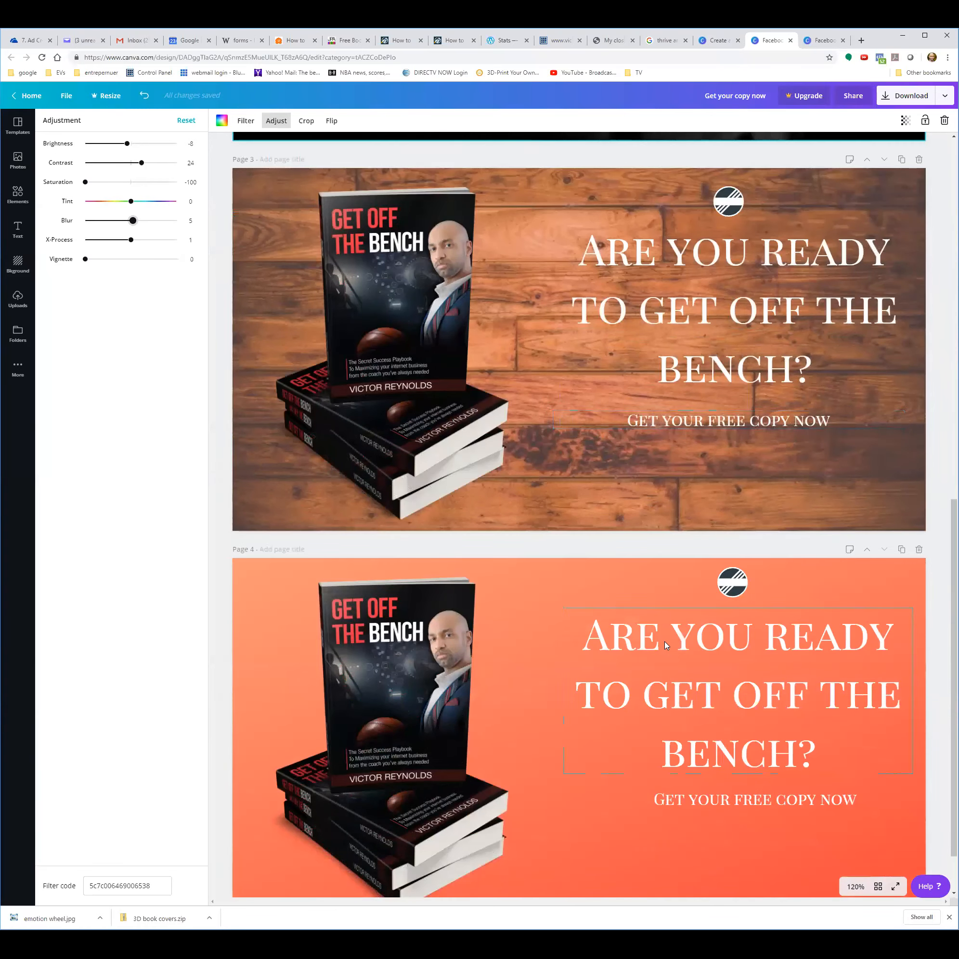
{"action": "scroll", "coordinate": [671, 627], "scroll_direction": "up", "scroll_amount": 15}
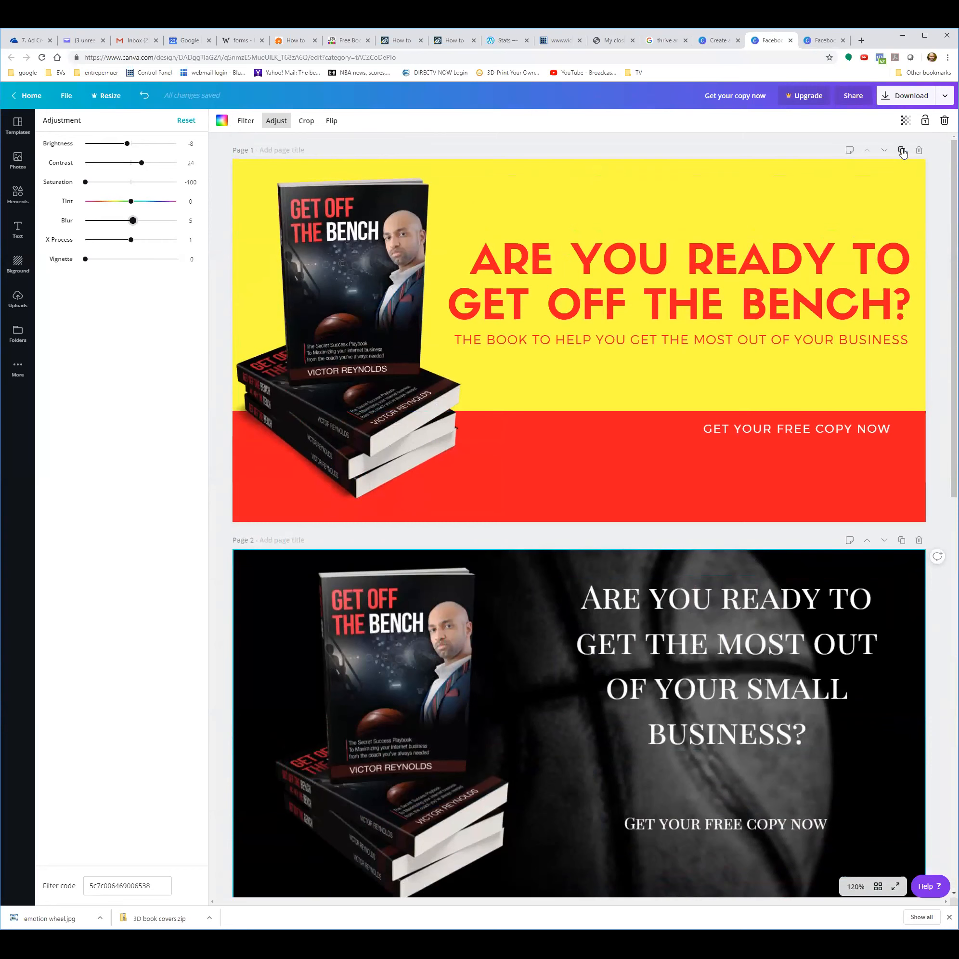
{"action": "left_click", "coordinate": [892, 107]}
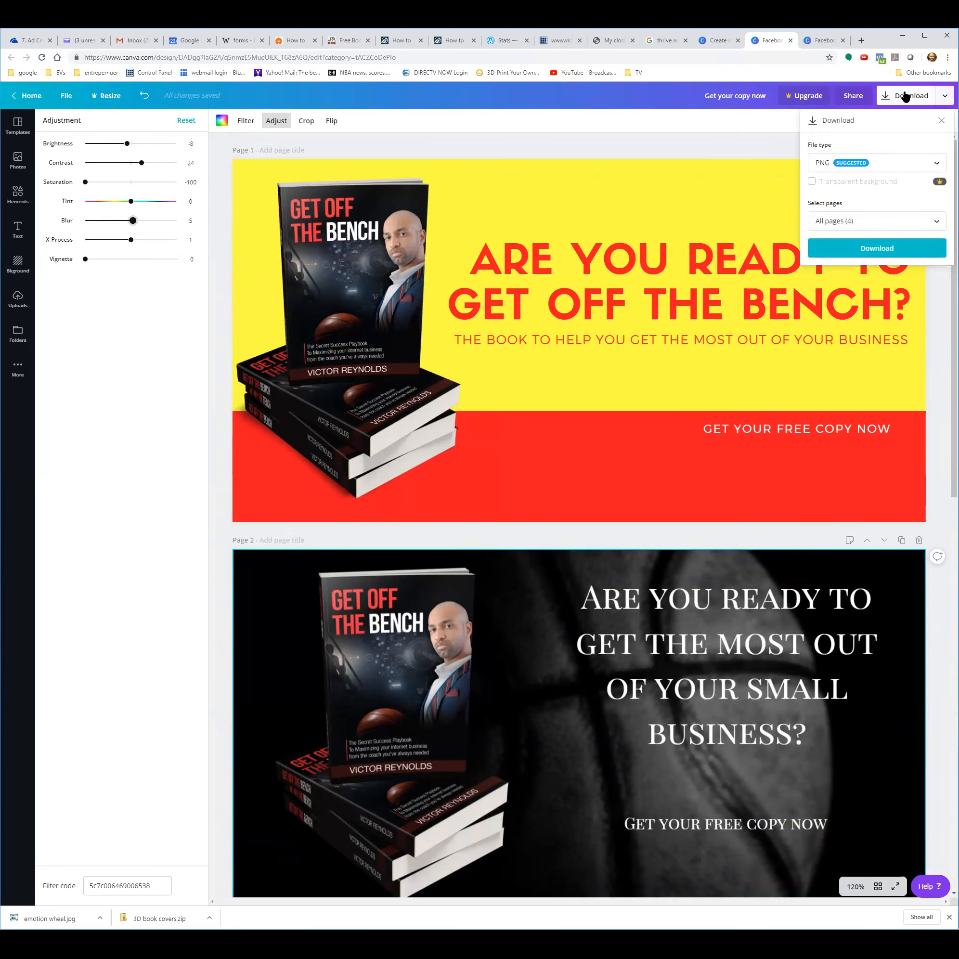
{"action": "left_click", "coordinate": [897, 222]}
{"action": "scroll", "coordinate": [883, 316], "scroll_direction": "down", "scroll_amount": 1}
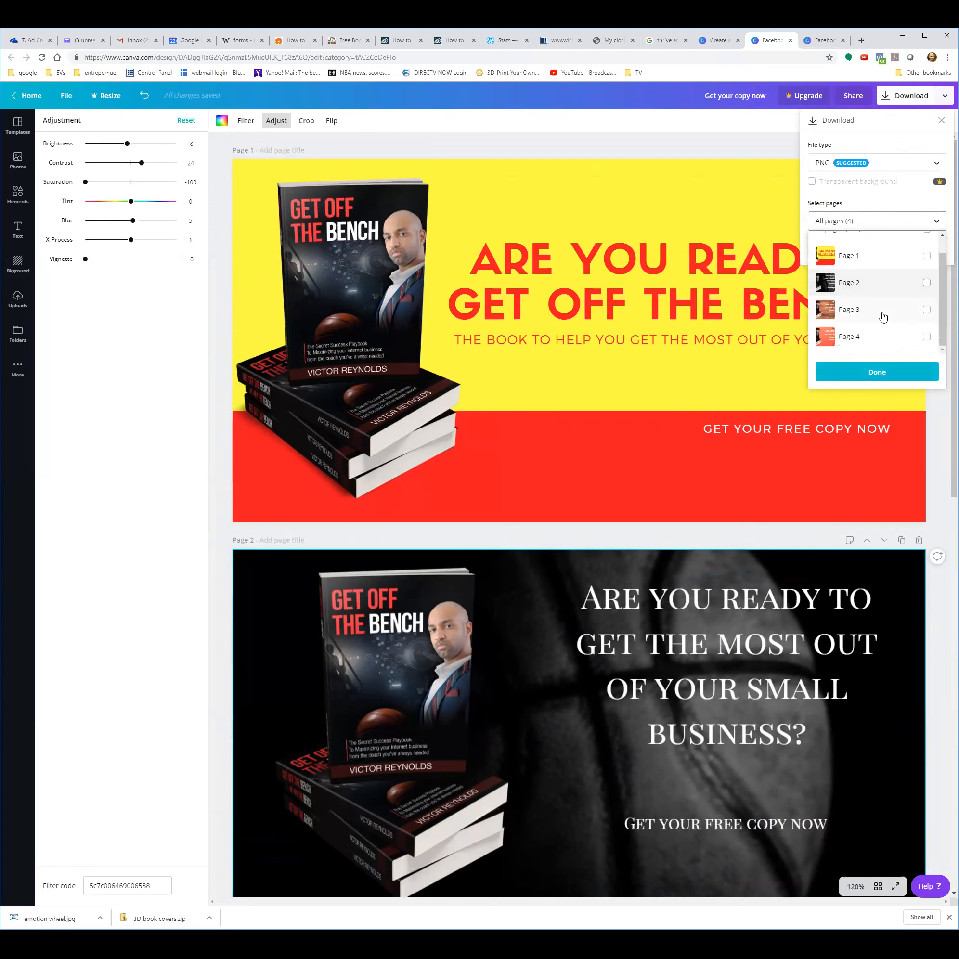
{"action": "left_click", "coordinate": [858, 220]}
{"action": "left_click", "coordinate": [880, 253]}
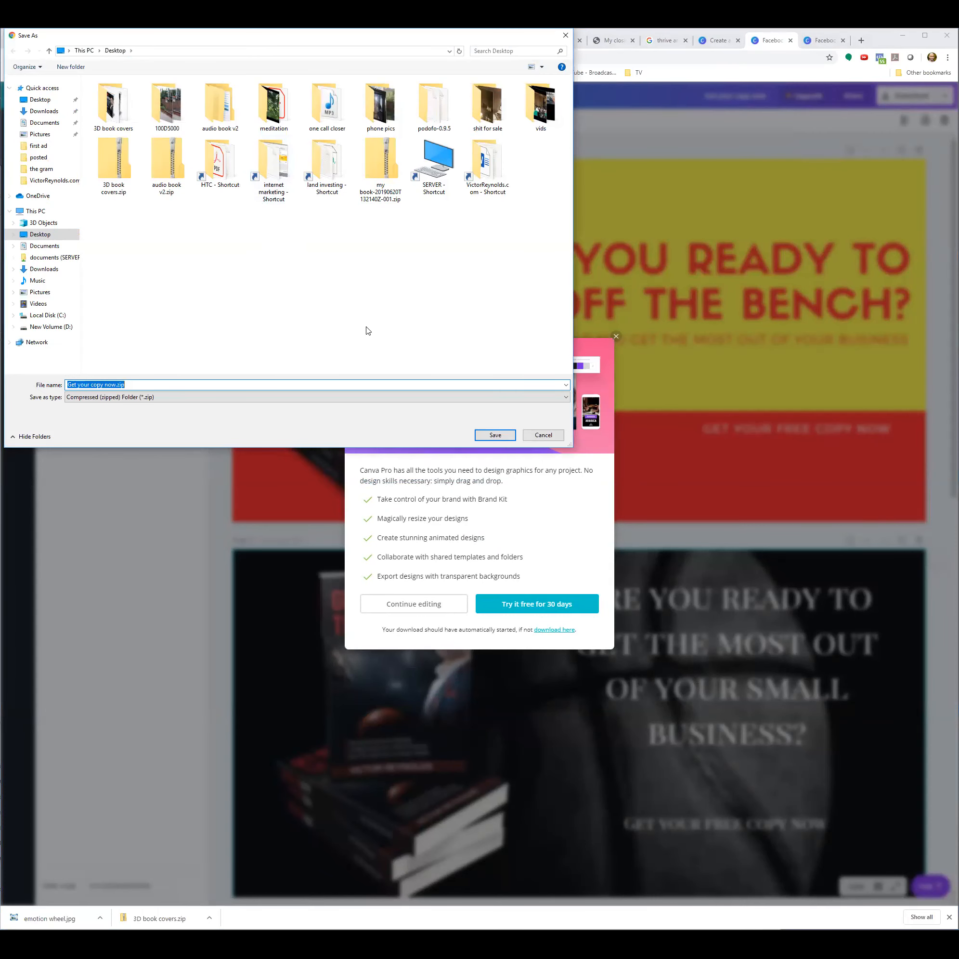
{"action": "left_click", "coordinate": [493, 436]}
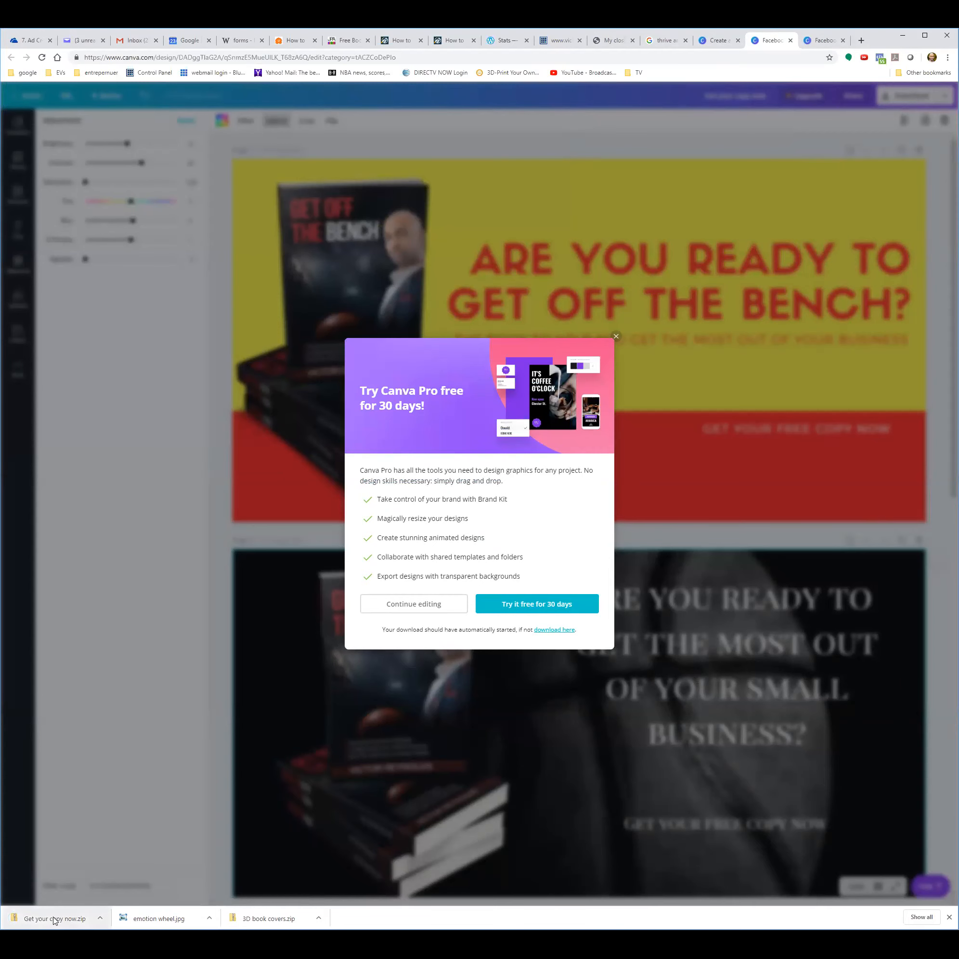
Step: Open the downloaded "Get your copy now.zip" in File Explorer and open 1.png from it
{"action": "left_click", "coordinate": [99, 916]}
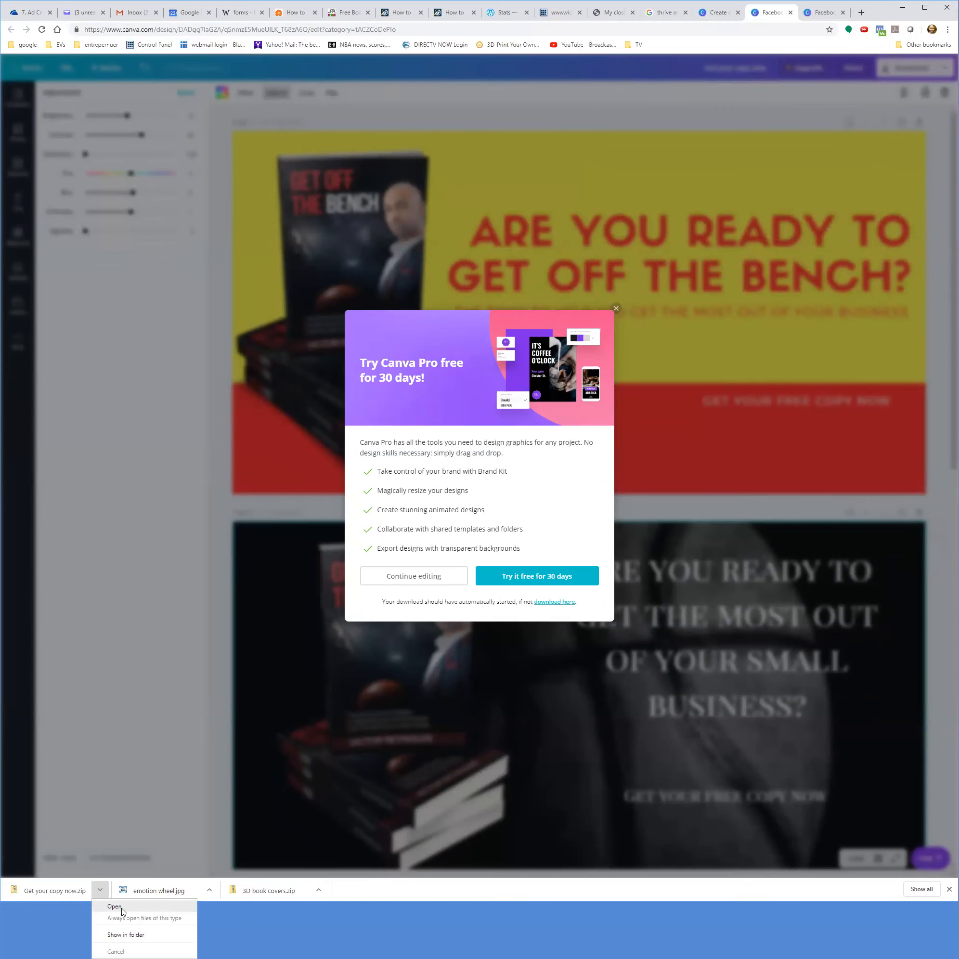
{"action": "left_click", "coordinate": [62, 891]}
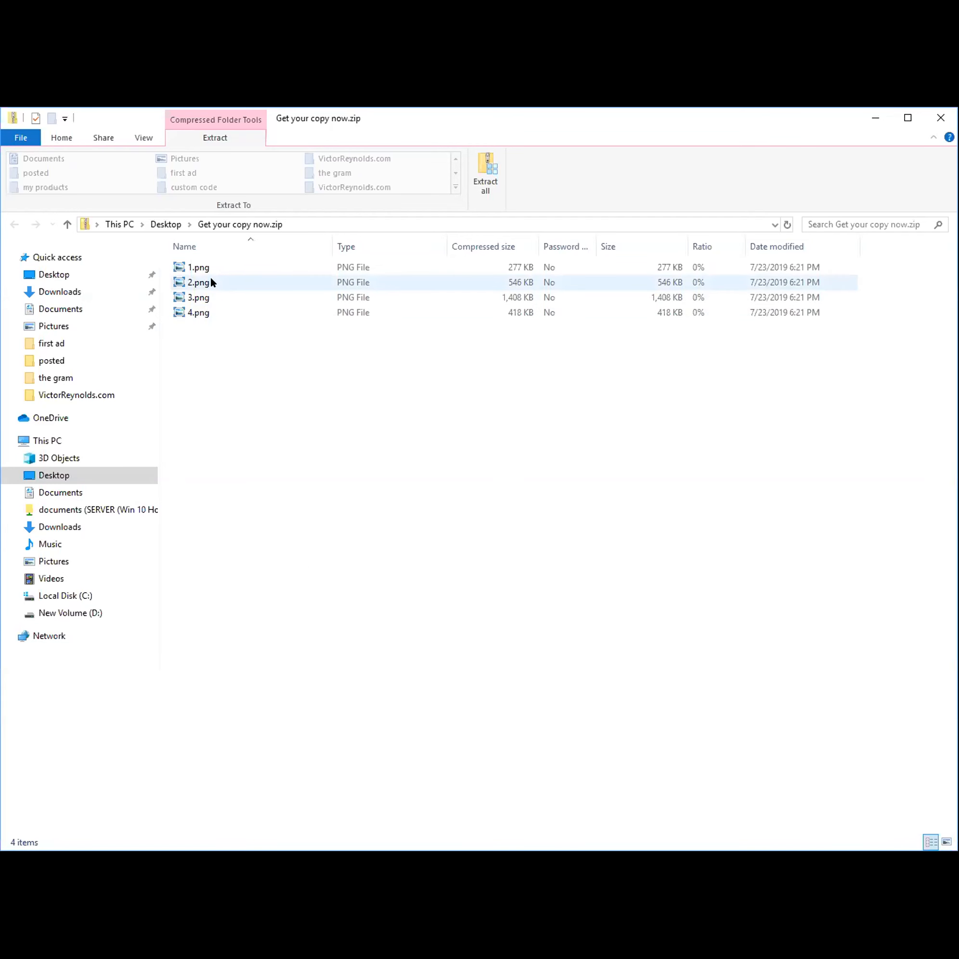
{"action": "double_click", "coordinate": [197, 267]}
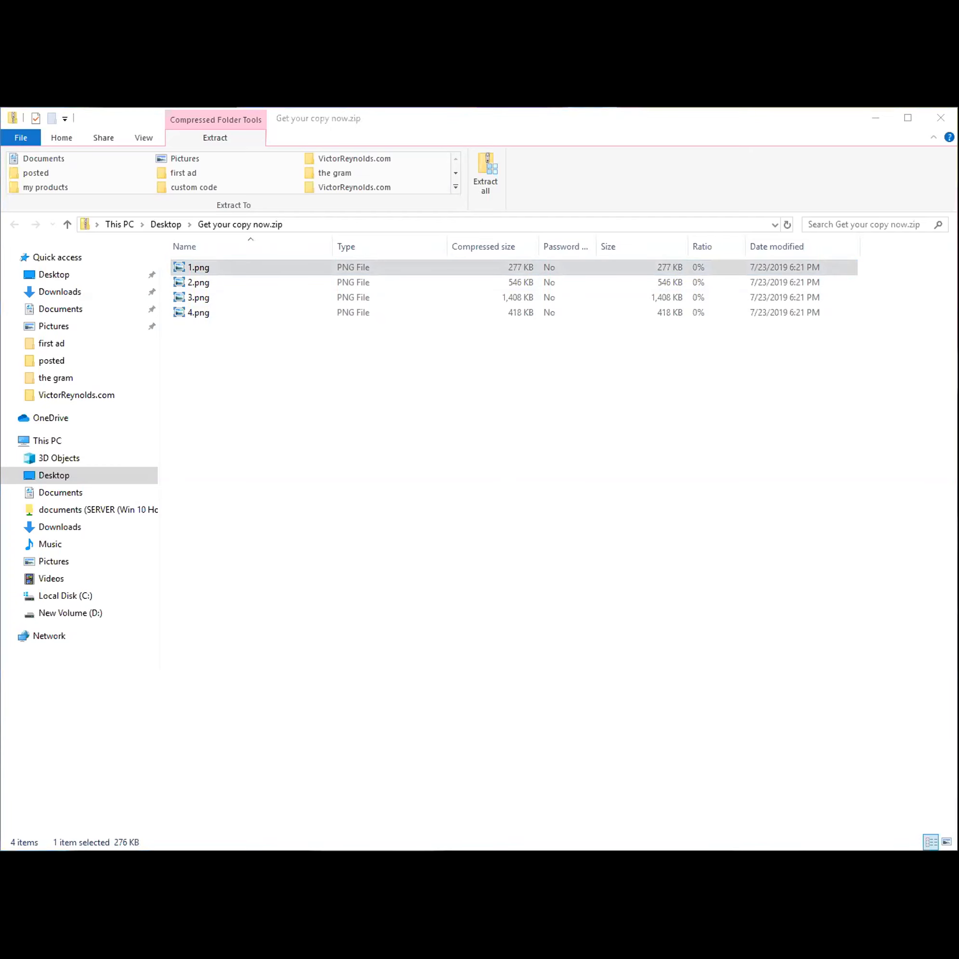
Step: Display the four PNG files in the zip archive as extra large icons
{"action": "left_click", "coordinate": [534, 398]}
{"action": "right_click", "coordinate": [529, 395]}
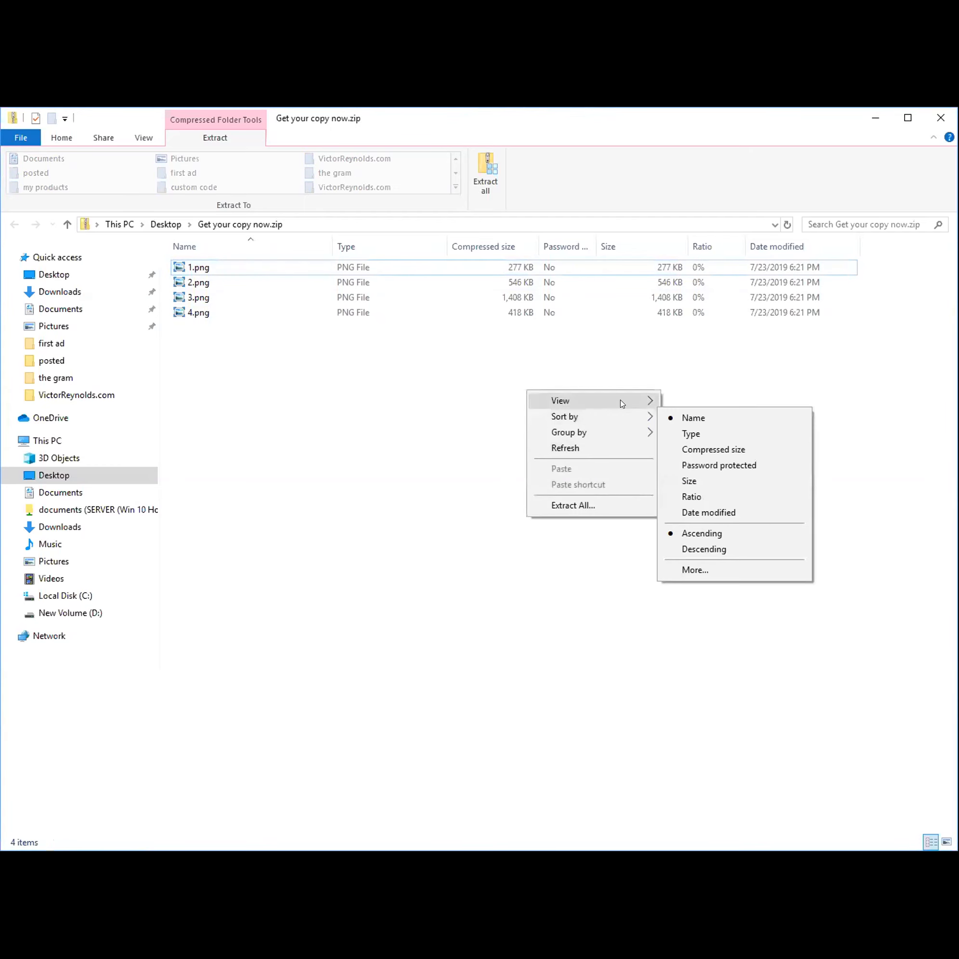
{"action": "mouse_move", "coordinate": [622, 403]}
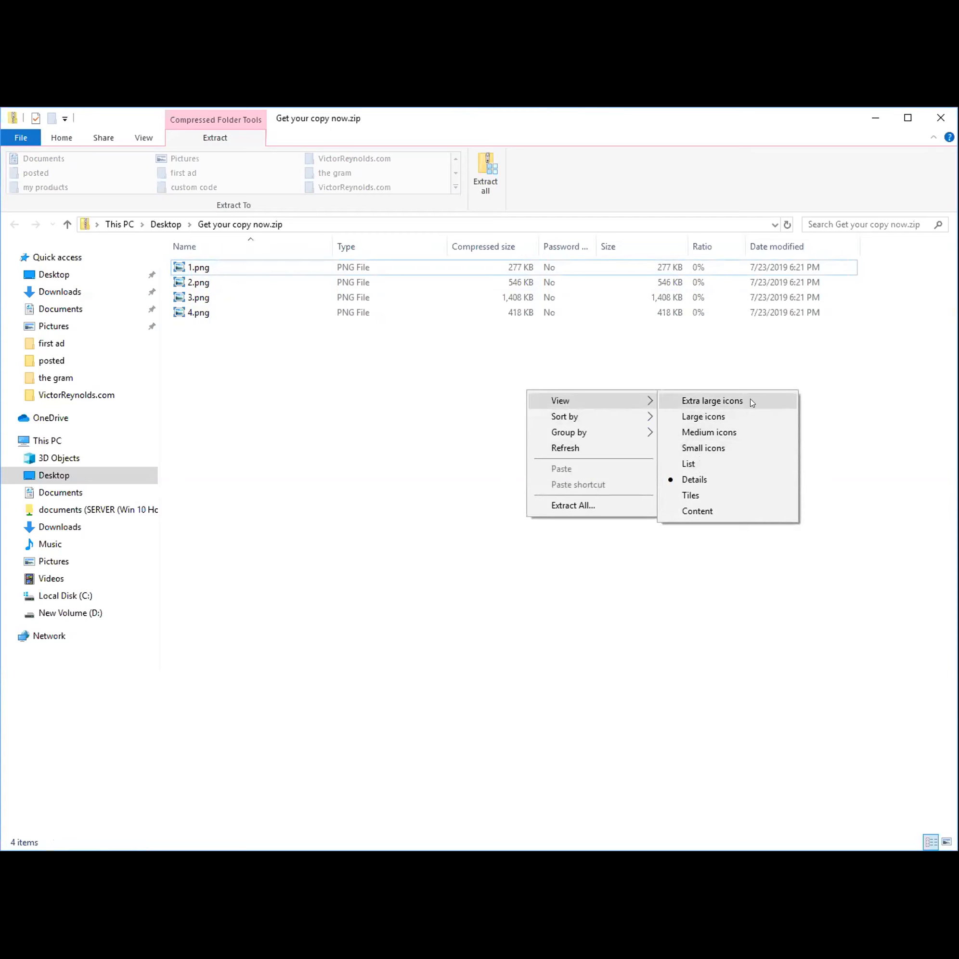
{"action": "left_click", "coordinate": [751, 403]}
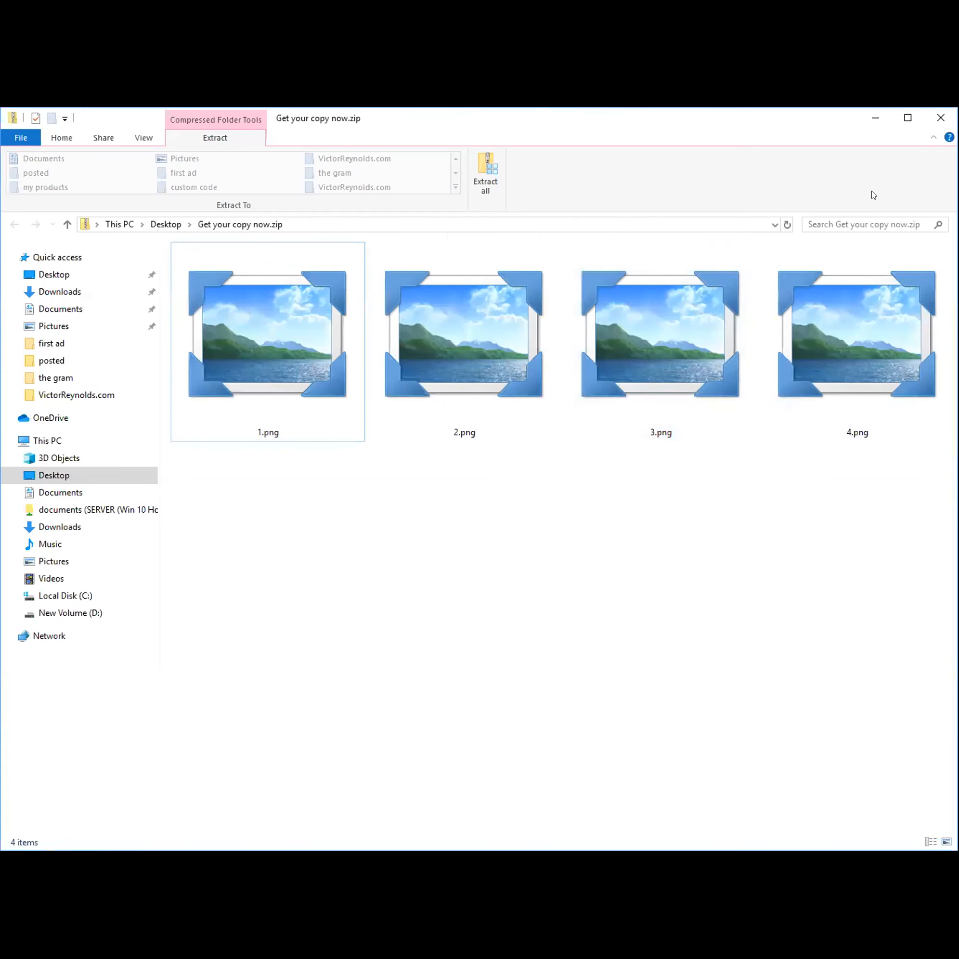